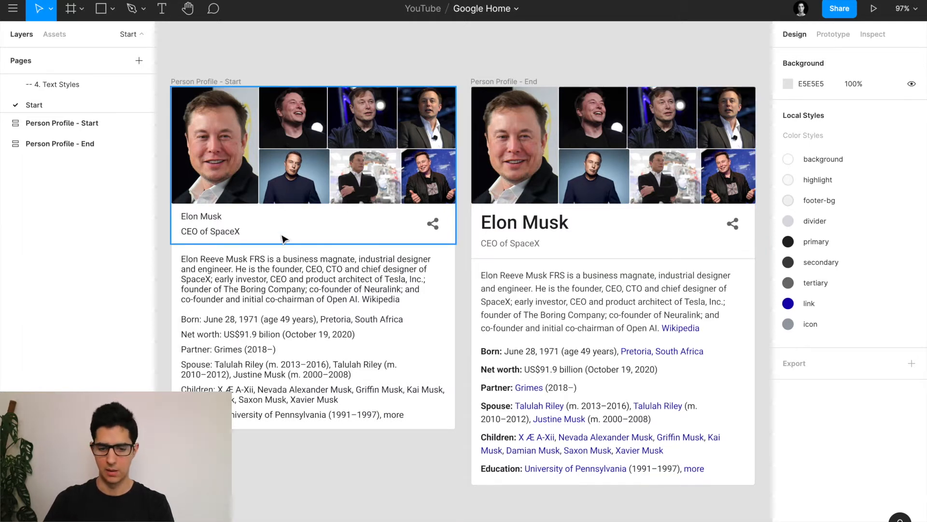
Add a text label reading "title" outside the Start profile card, level with the person's name
left_click(312, 166)
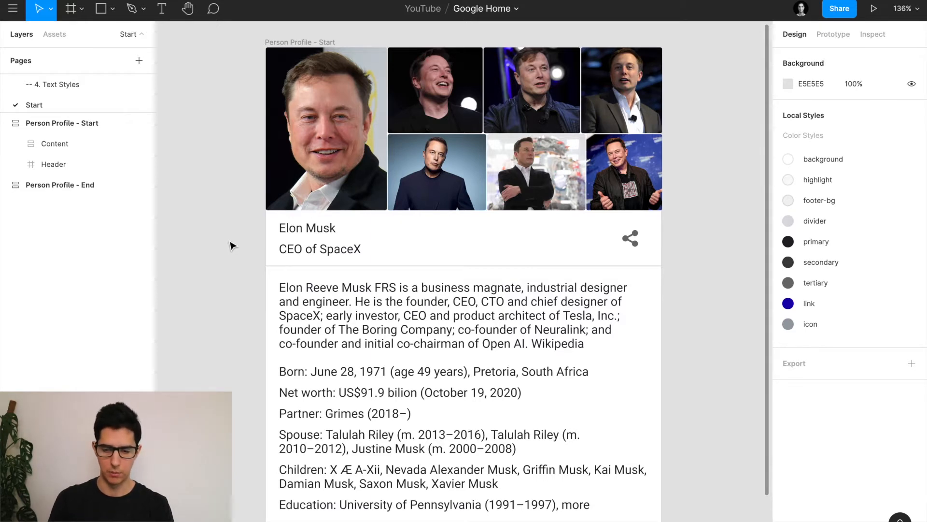
scroll(230, 243, "down", 2)
scroll(230, 242, "left", 3)
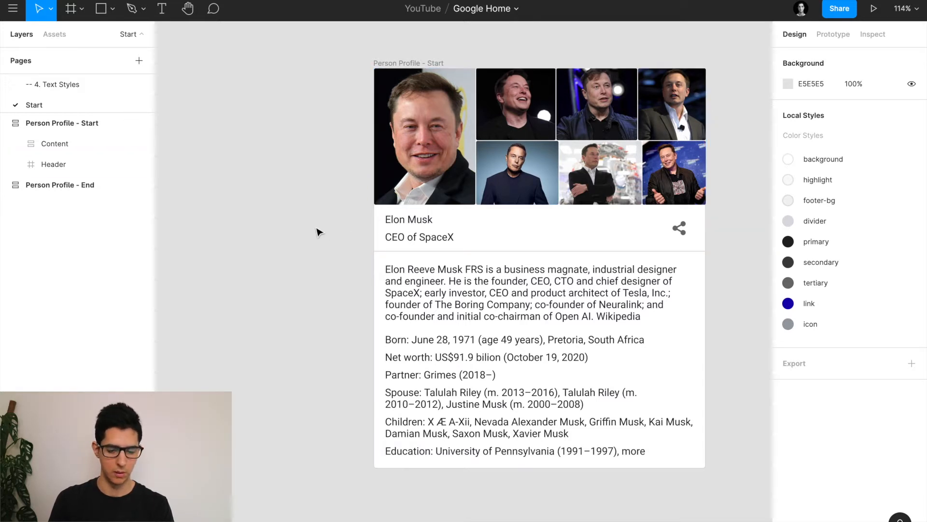
key("t")
left_click(280, 226)
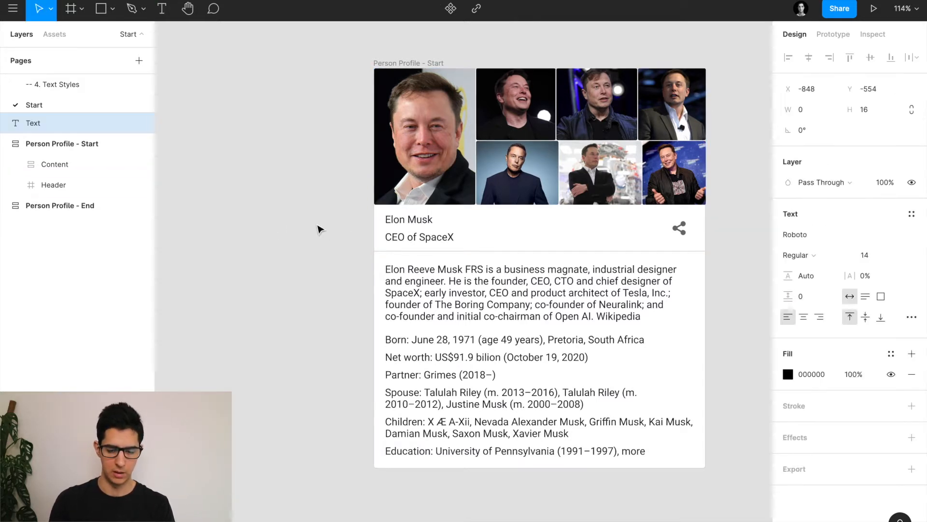
type("t")
key("Escape")
type("itle")
key("Escape")
left_click_drag(291, 236, 341, 225)
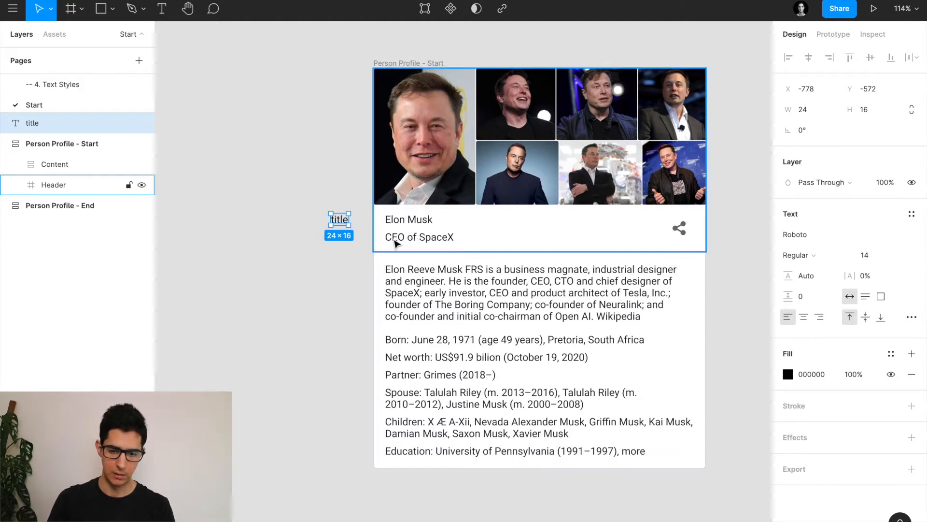
Duplicate the title label just below itself and change the copy's text to "tagline"
scroll(350, 228, "up", 2)
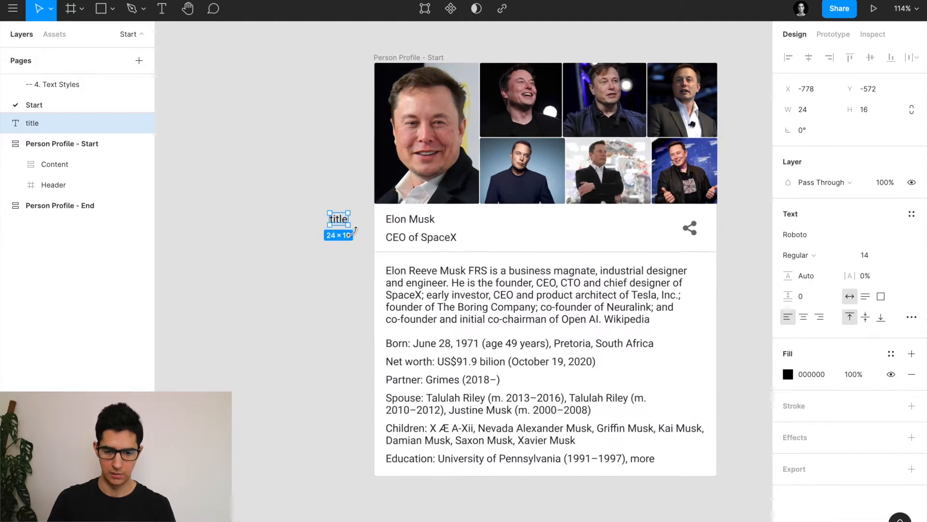
scroll(352, 230, "up", 5)
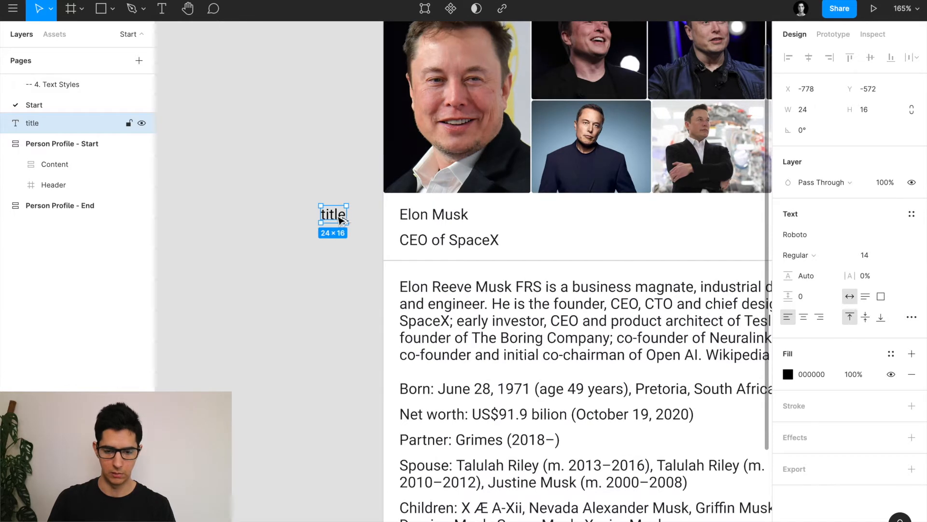
left_click_drag(339, 220, 340, 241)
double_click(337, 239)
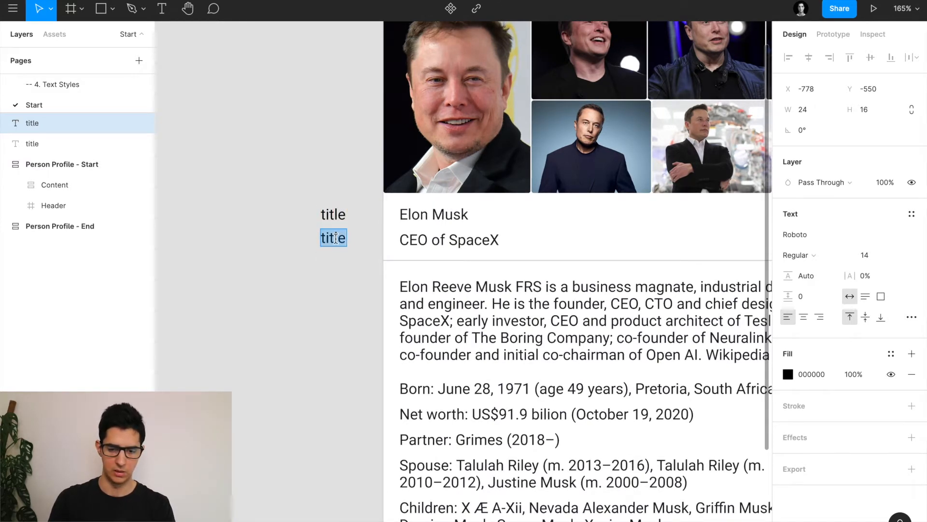
type("ta")
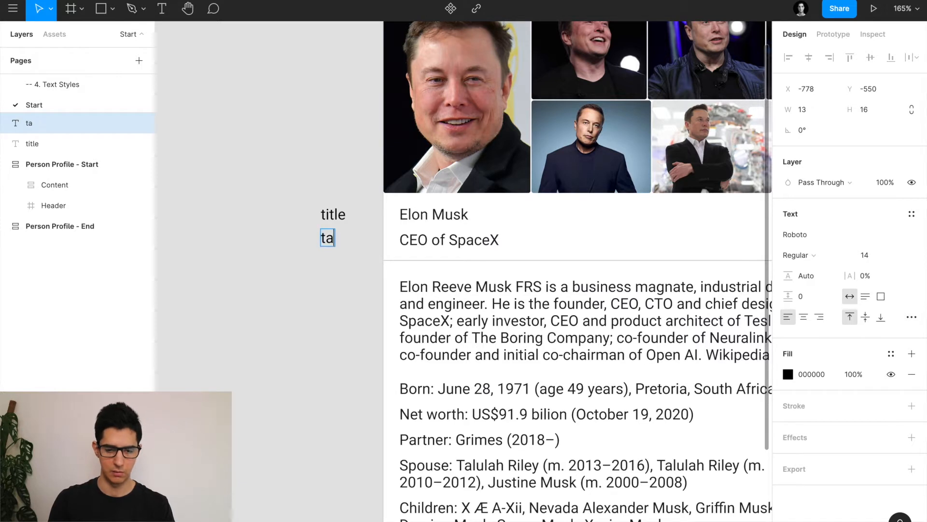
type("gline")
key("Escape")
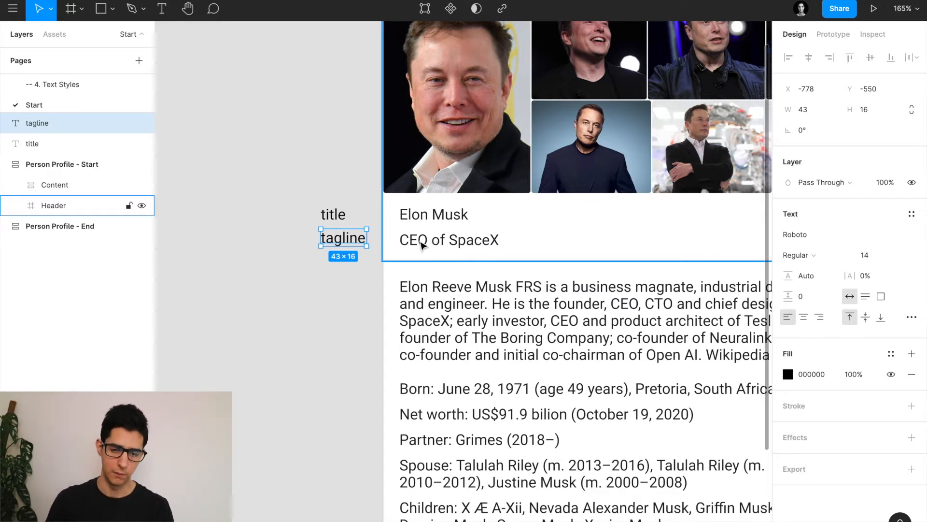
Duplicate the tagline label down to the start of the biography paragraph and change the copy's text to "description"
scroll(311, 252, "down", 3)
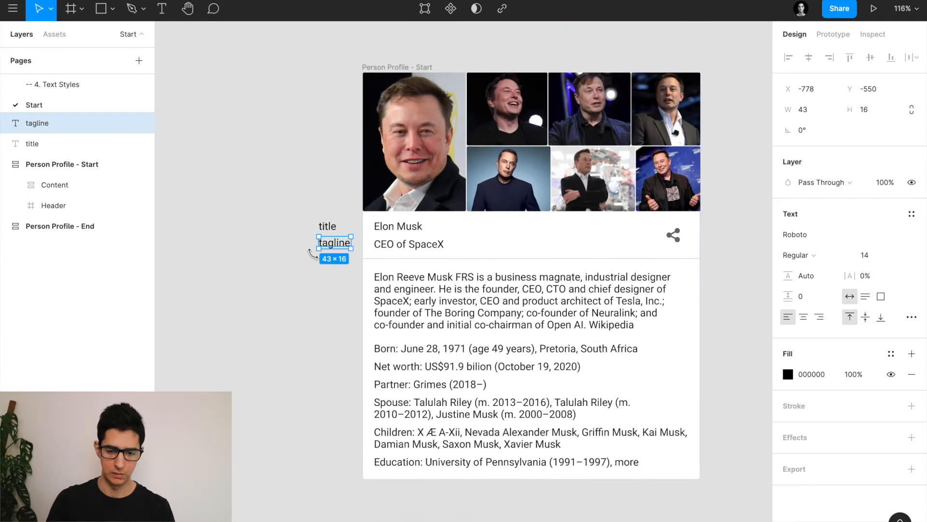
scroll(328, 276, "down", 2)
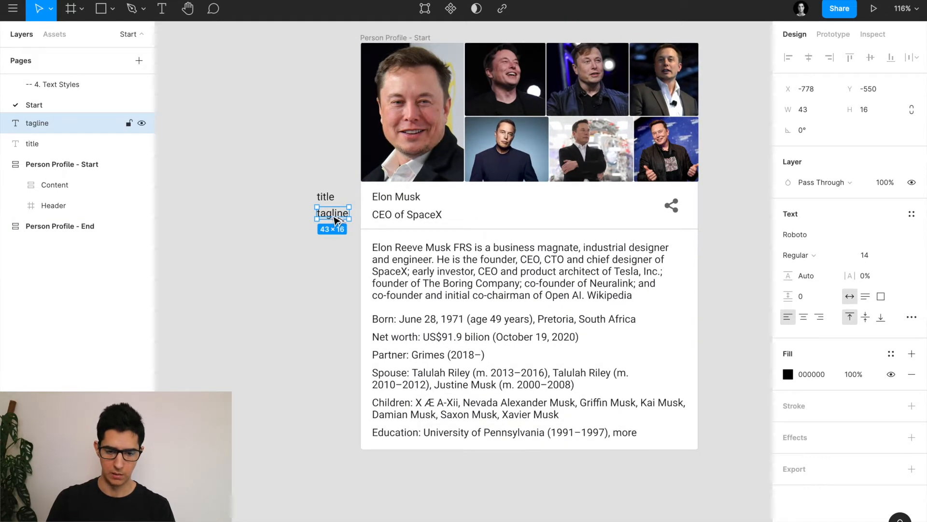
left_click_drag(335, 220, 337, 252)
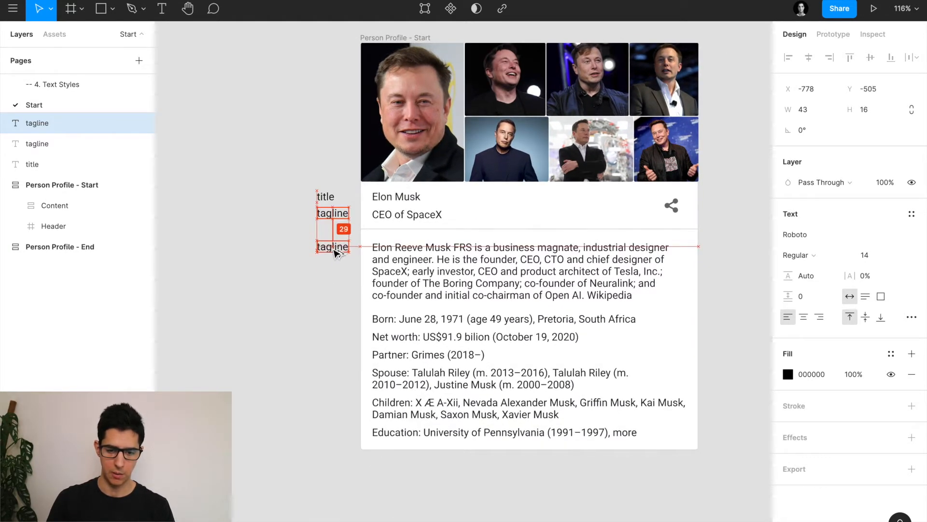
double_click(333, 247)
type("description")
key("Escape")
Move the title, tagline and description labels together 30 px further away from the card, to X -808
left_click_drag(300, 178, 346, 284)
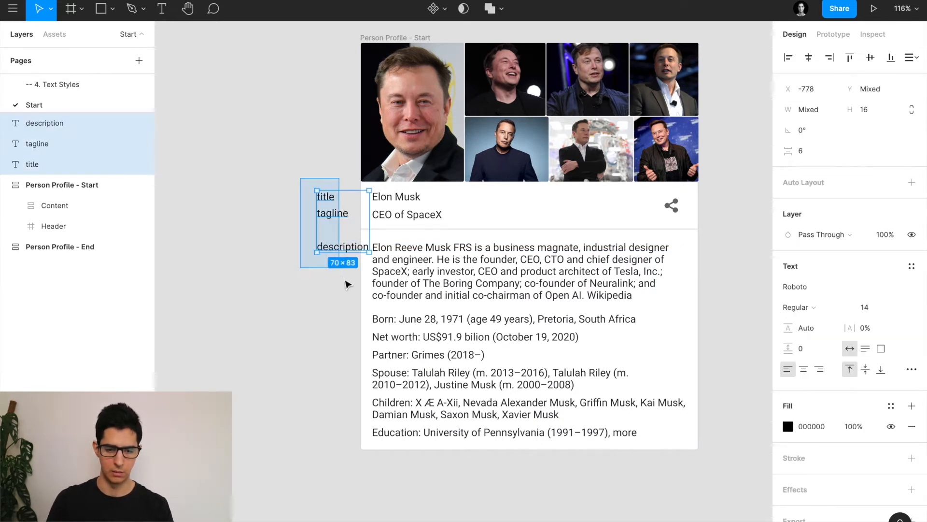
key("shift+Left")
key("shift+Left")
key("shift+Left")
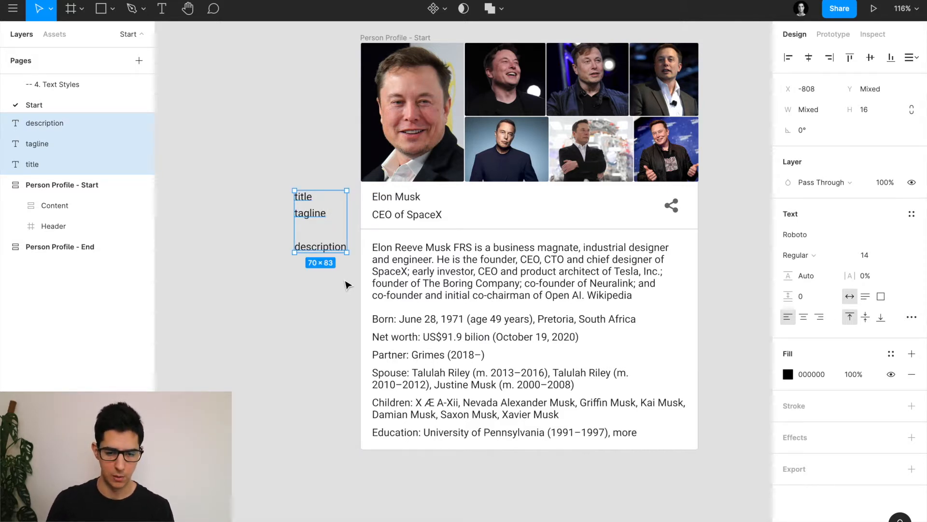
left_click(327, 309)
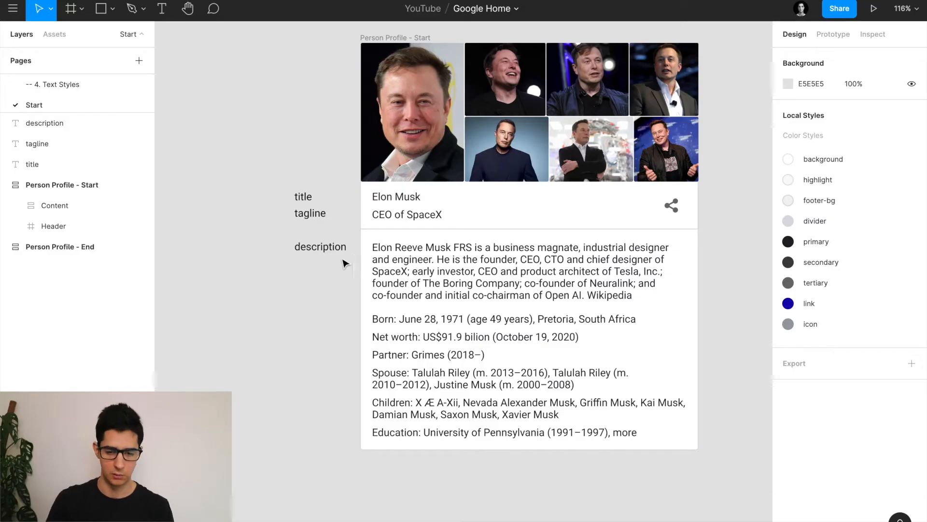
Duplicate the description label down to the "Born" line and change the copy's text to "properties"
left_click(317, 252)
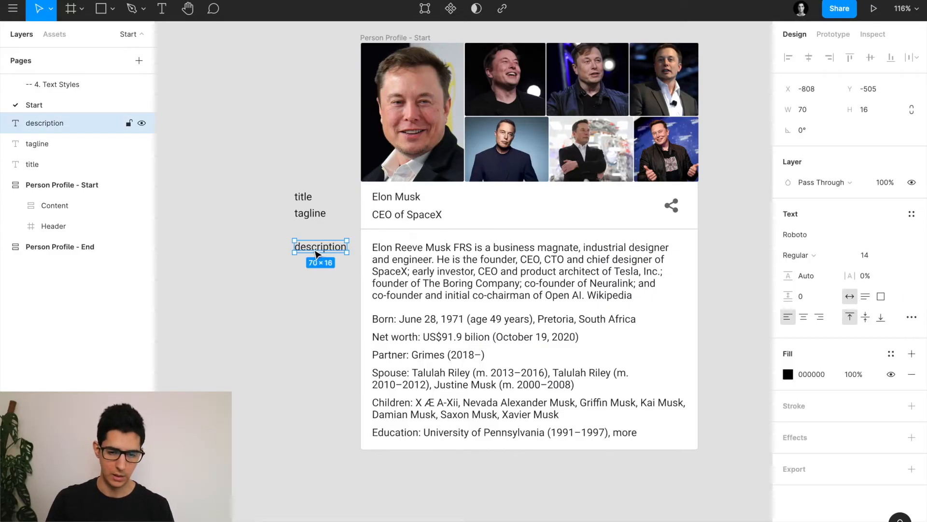
left_click_drag(315, 253, 315, 325)
double_click(313, 320)
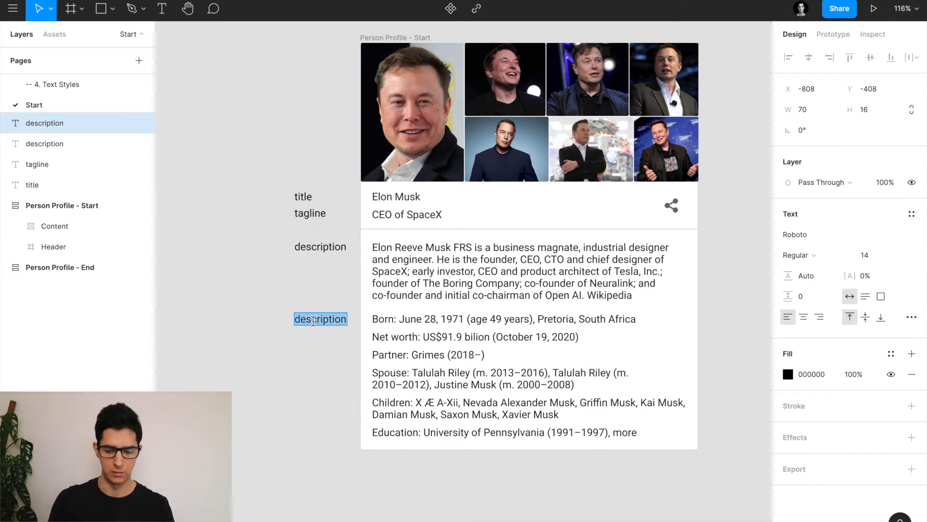
type("properties")
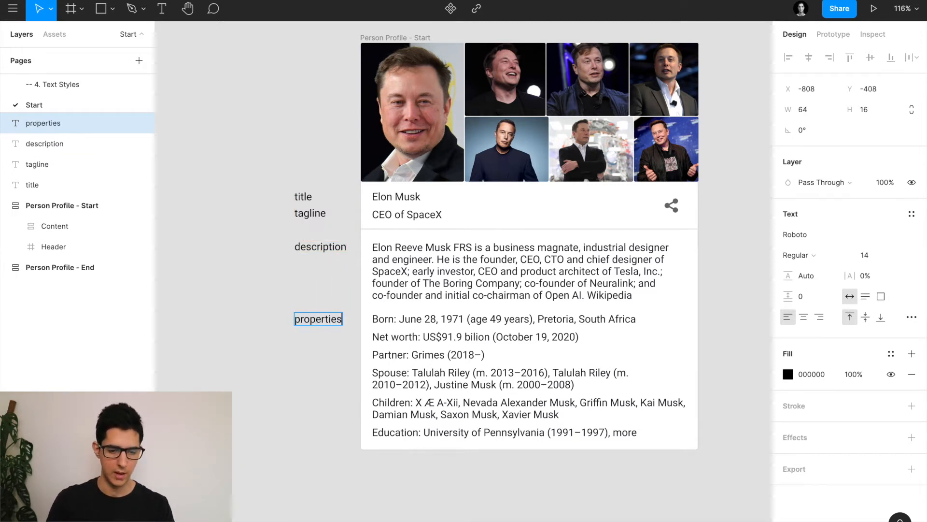
key("Escape")
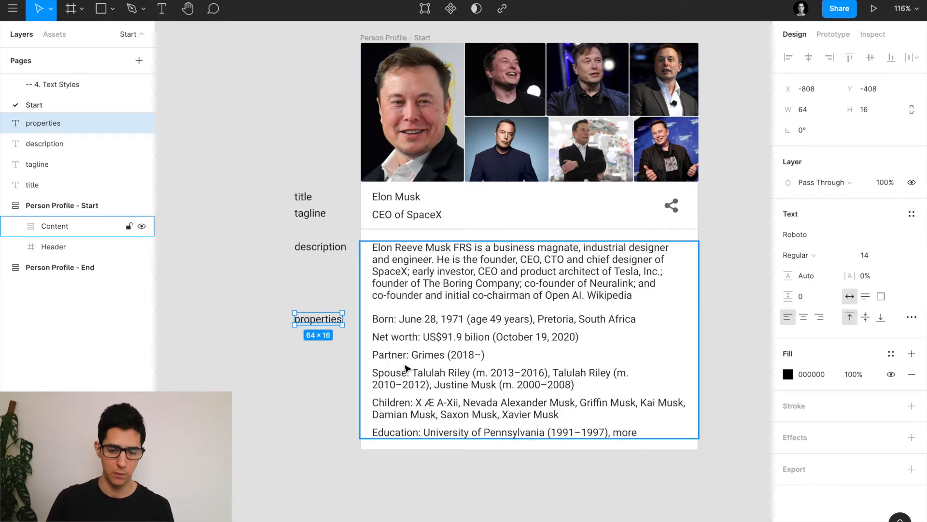
Highlight the property names "Born" and "Net worth" in the card's property list
left_click(392, 323)
scroll(392, 322, "up", 3)
double_click(390, 319)
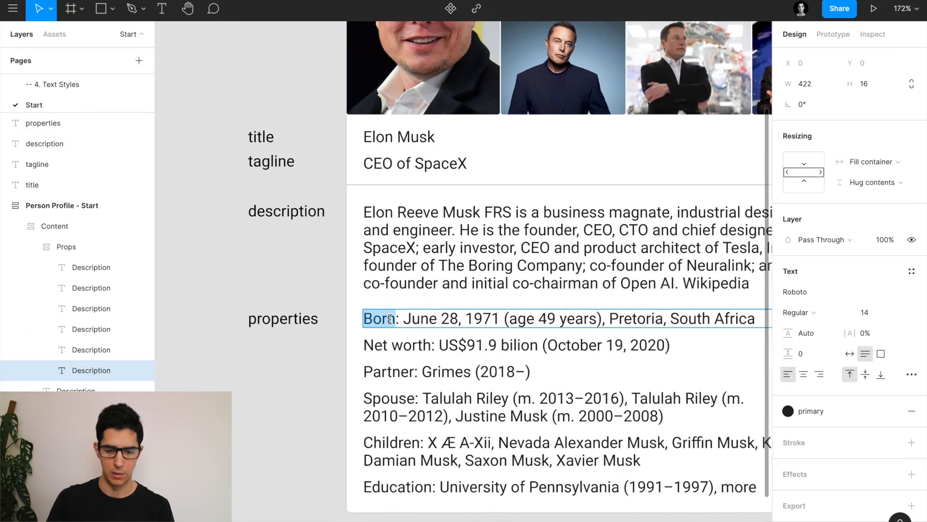
left_click_drag(432, 346, 367, 346)
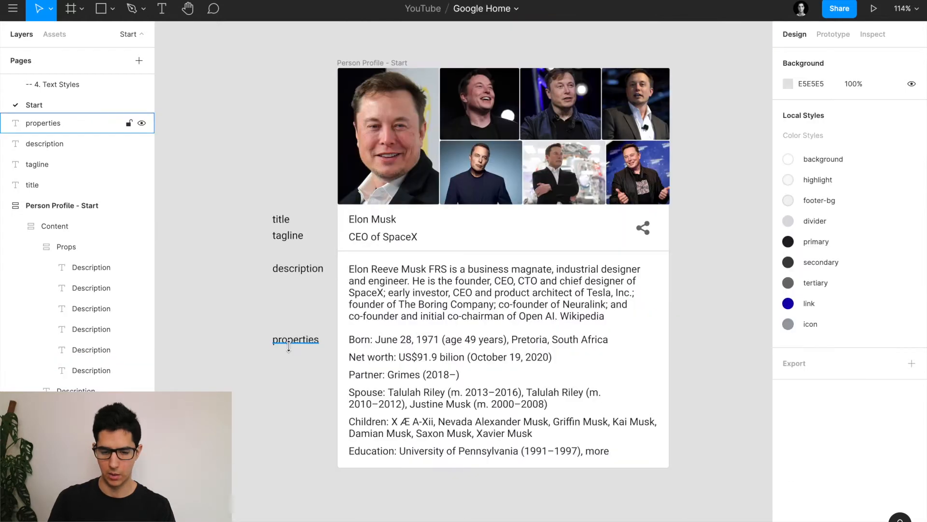
Duplicate the properties label to the opposite side of the card, near "Wikipedia", and change the copy's text to "links"
left_click(290, 343)
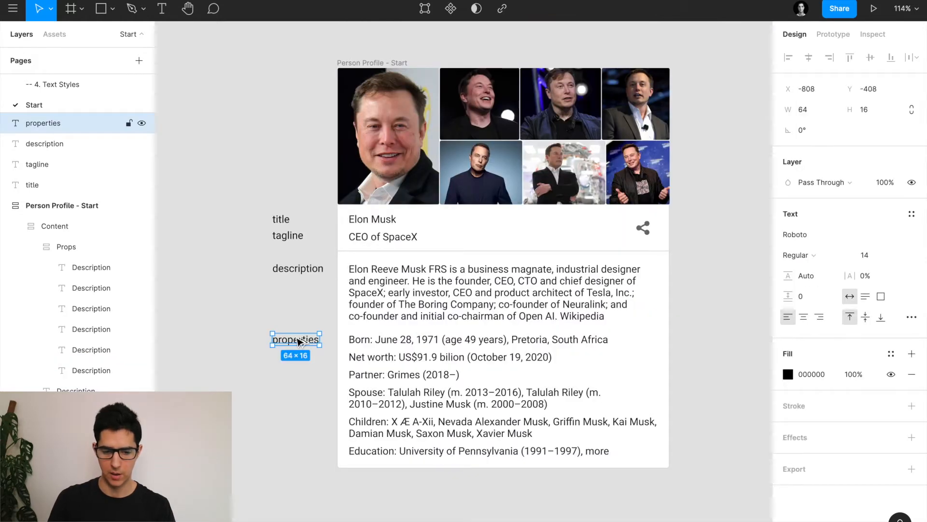
left_click_drag(300, 342, 708, 315)
double_click(705, 314)
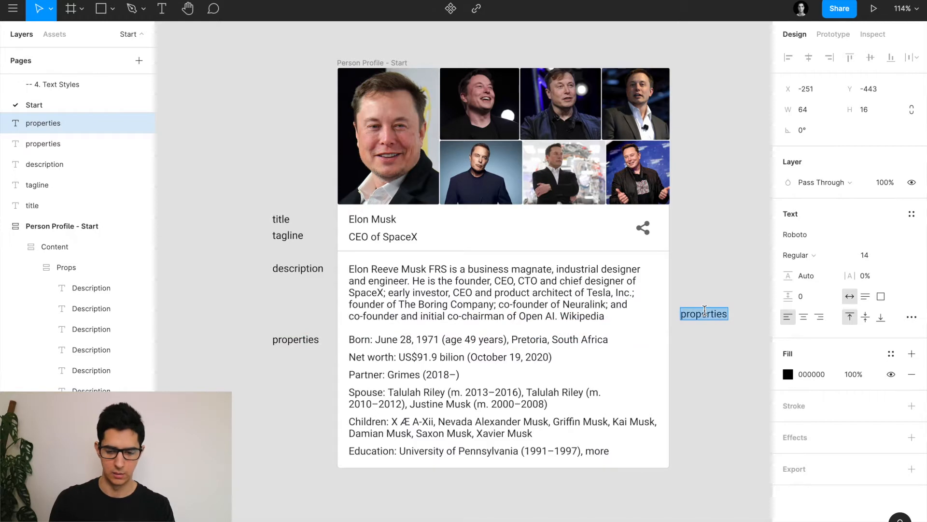
type("links")
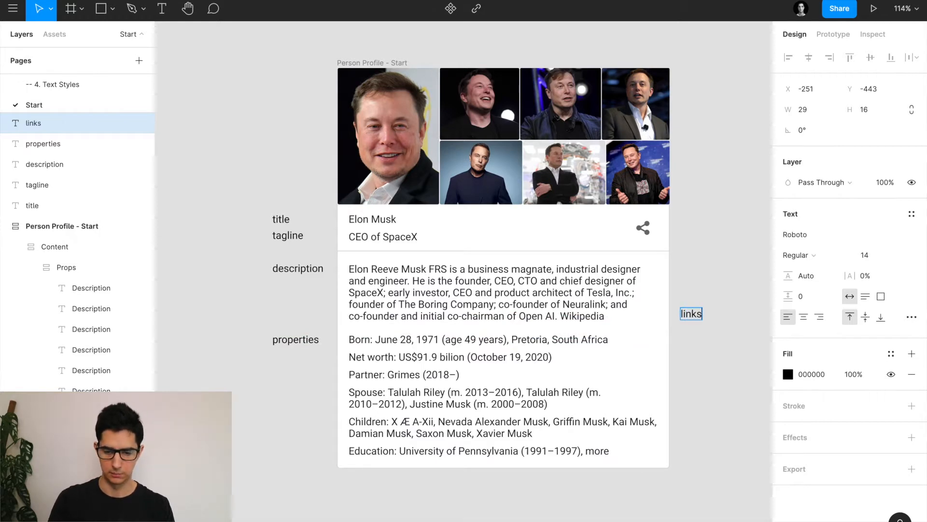
left_click(718, 356)
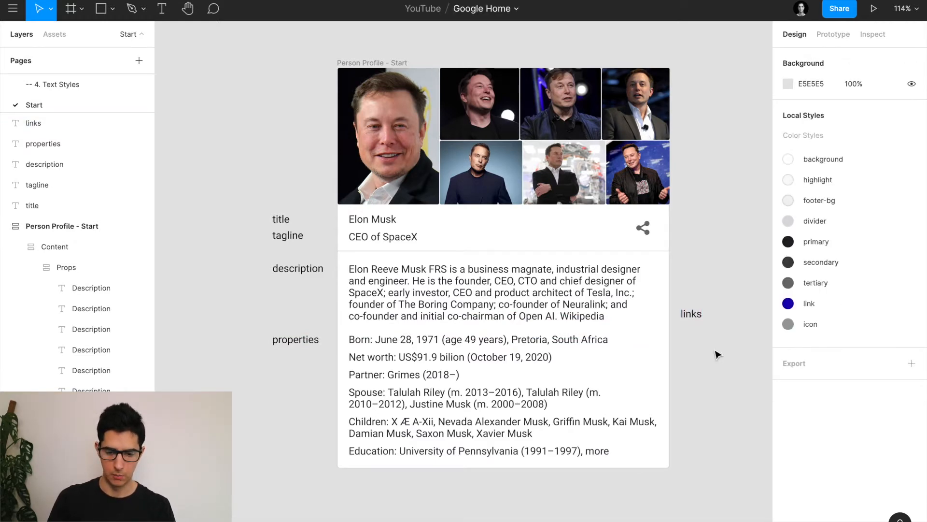
Highlight the words that act as links: "Wikipedia" in the biography and the name in the Partner line
scroll(717, 354, "up", 3)
left_click(555, 312)
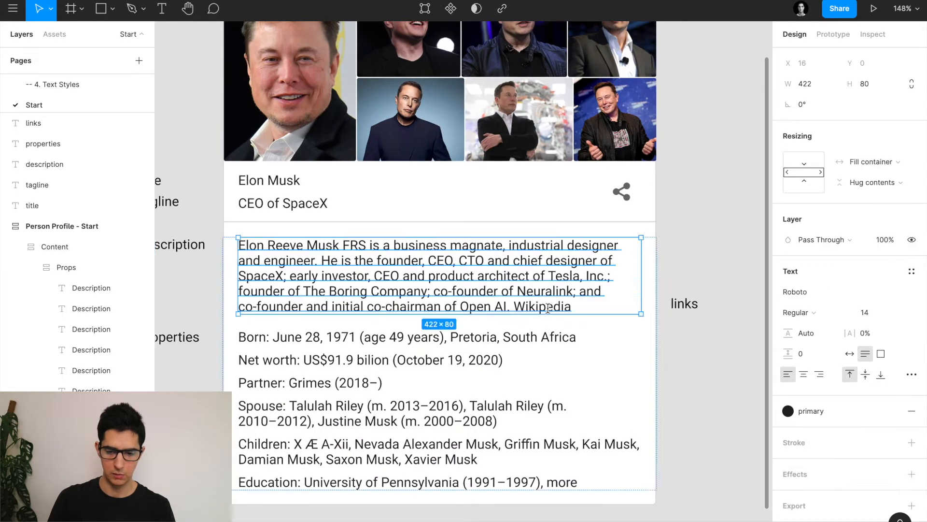
double_click(550, 310)
double_click(532, 307)
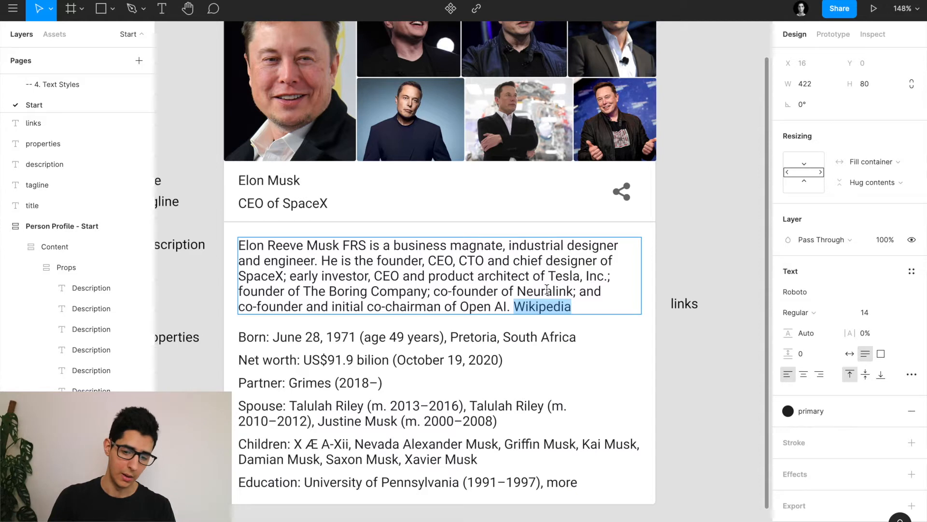
scroll(547, 289, "down", 1)
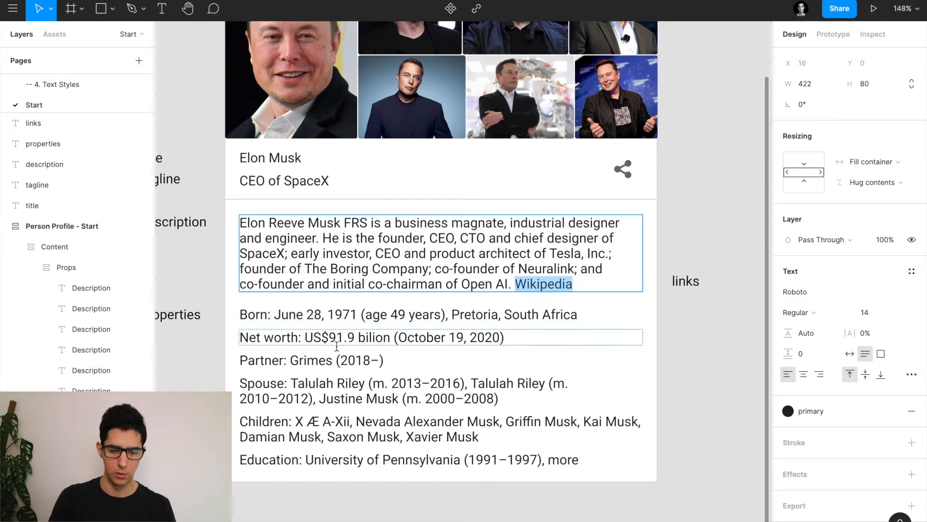
double_click(310, 361)
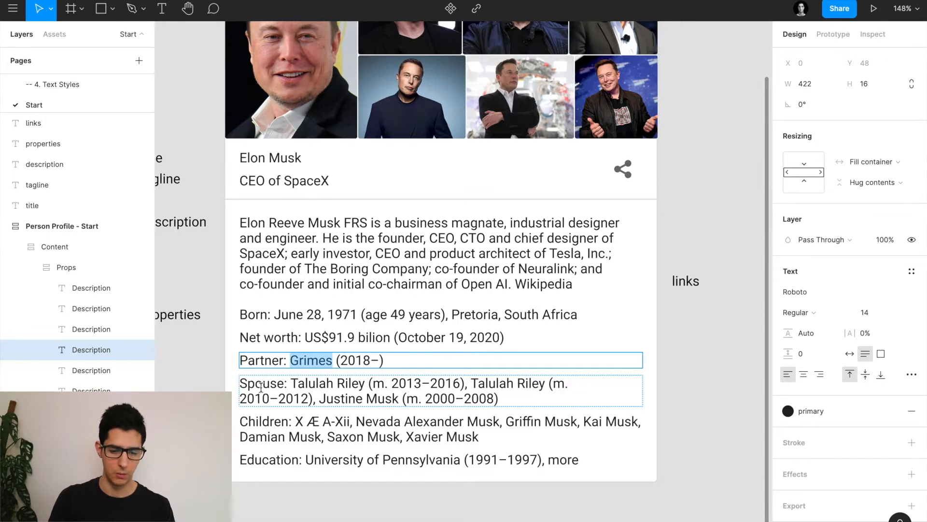
scroll(263, 386, "down", 2)
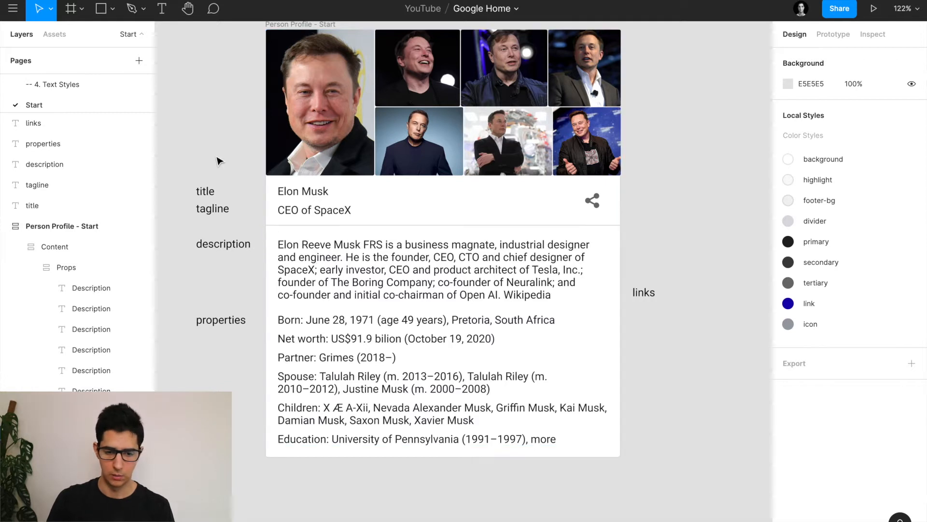
Extend the header frame's height to about 306 and move the "CEO of SpaceX" text down 40 px to Y 76
left_click(359, 196)
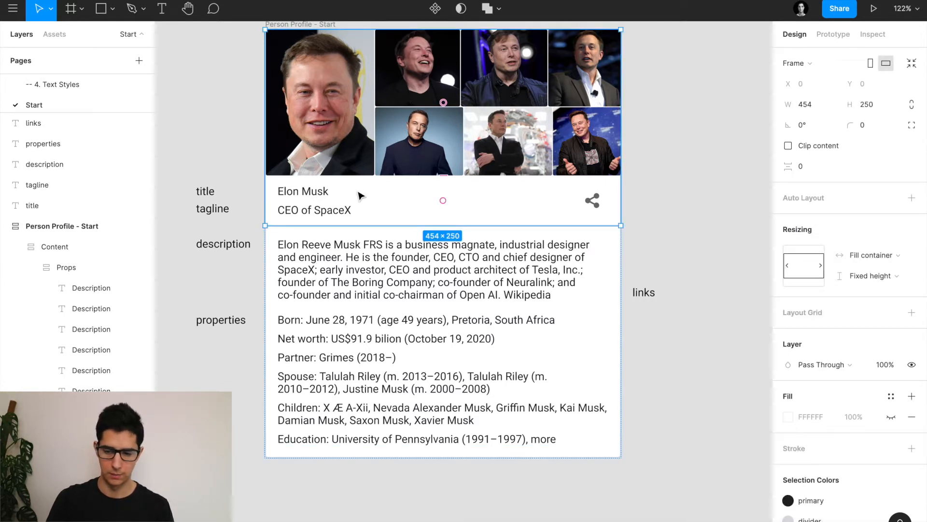
left_click_drag(379, 226, 377, 270)
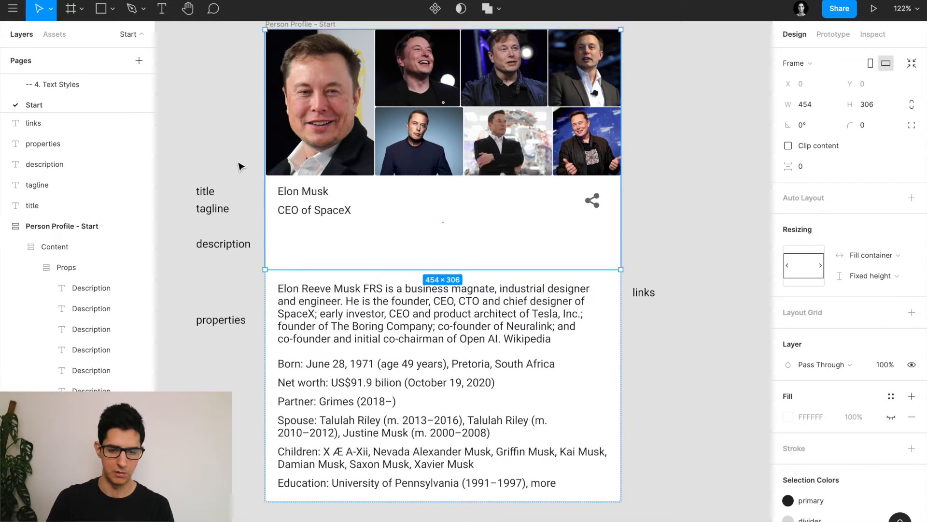
left_click(306, 198)
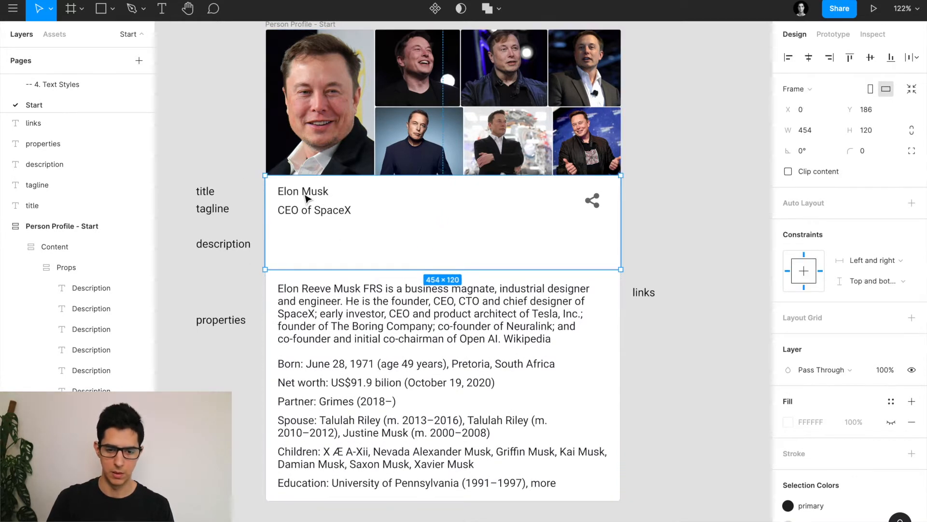
left_click(306, 198)
left_click(311, 210)
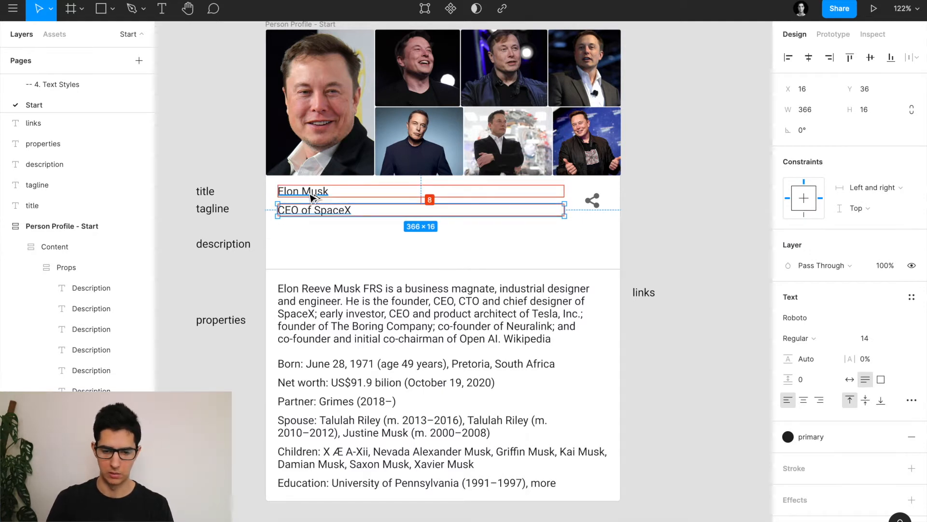
key("shift+Down")
key("shift+Down")
key("shift+Down")
key("shift+Down")
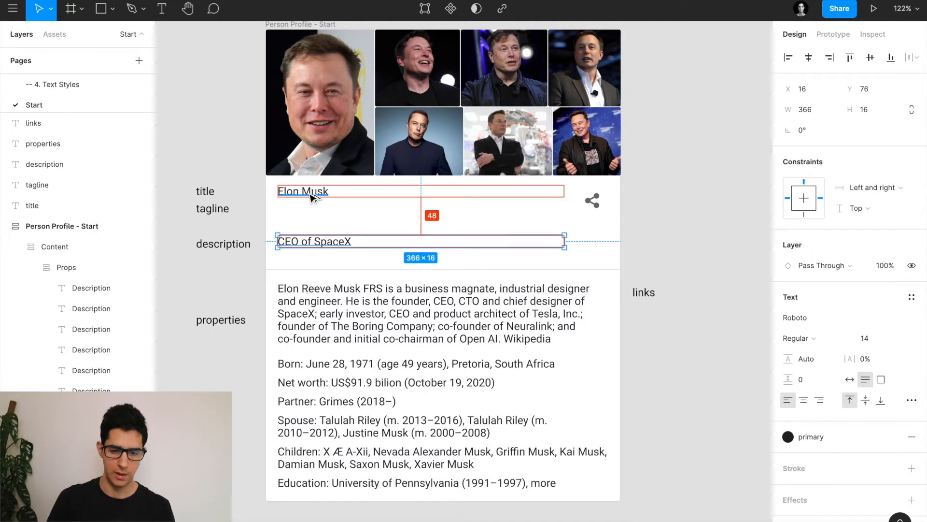
Style the card's name heading with font size 30 and the Medium weight
left_click(312, 196)
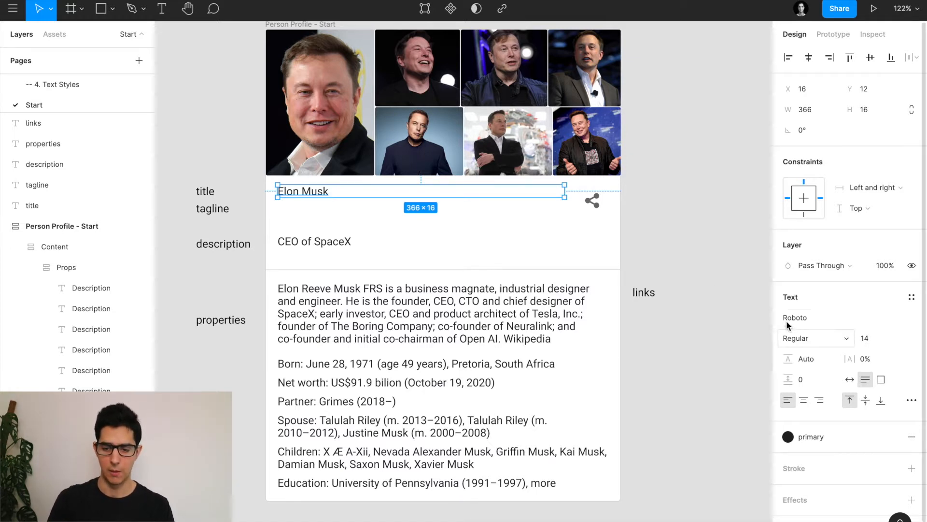
left_click(866, 342)
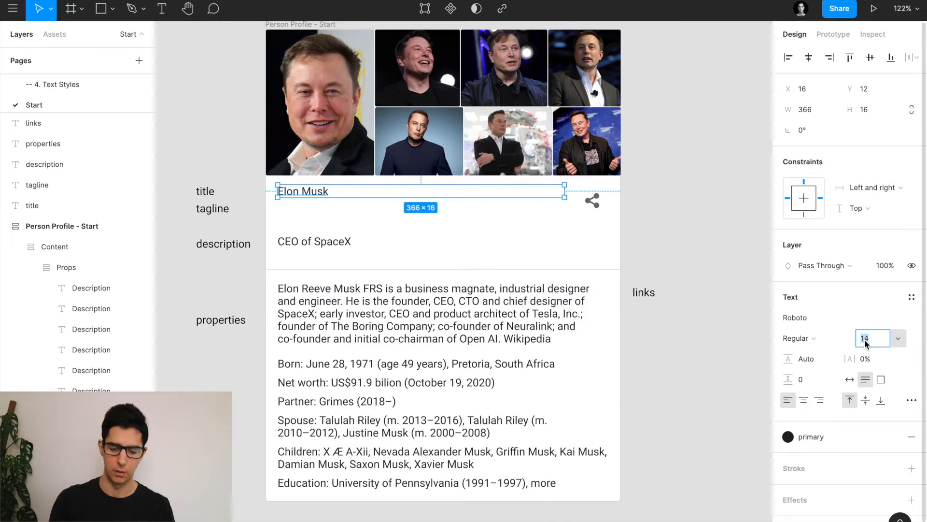
type("30")
key("Return")
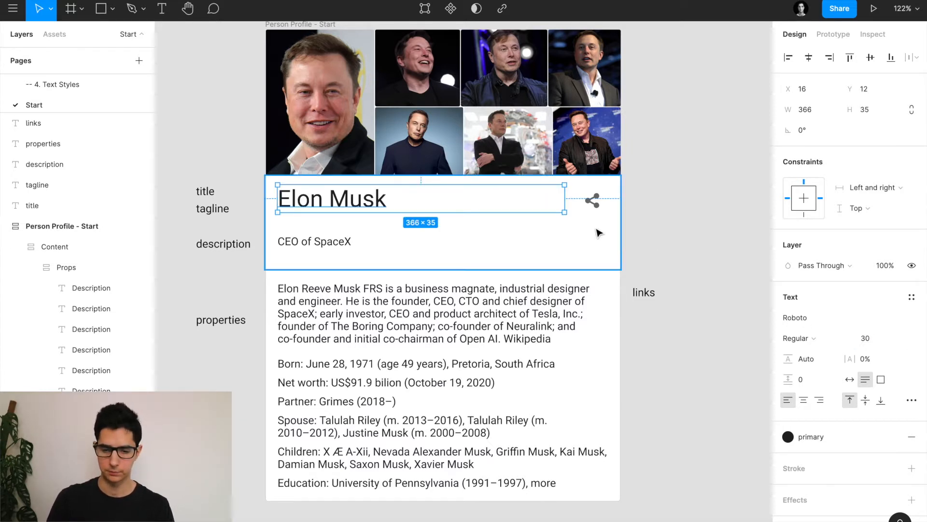
left_click(803, 338)
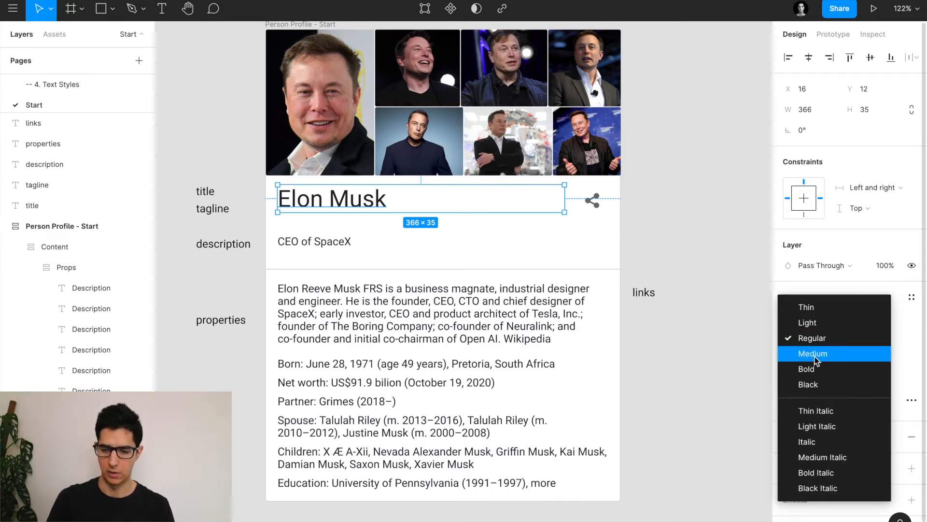
left_click(814, 358)
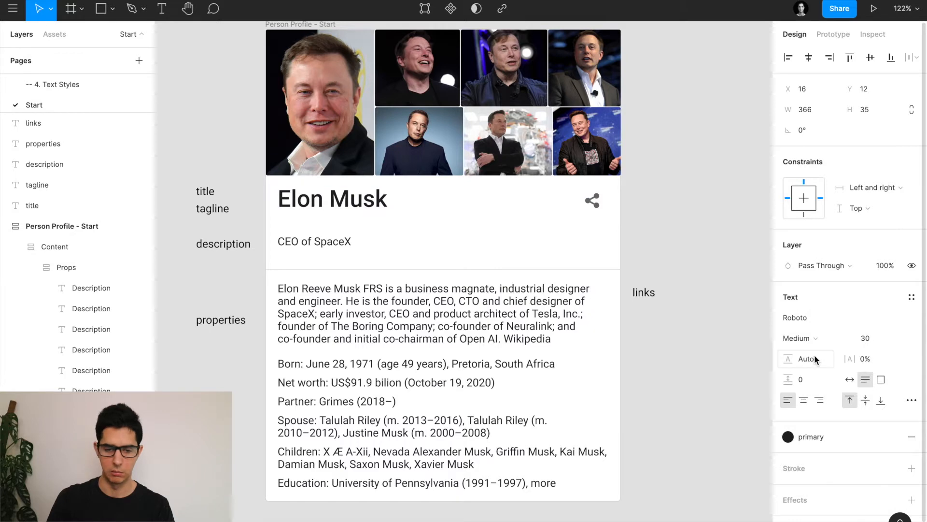
left_click(659, 213)
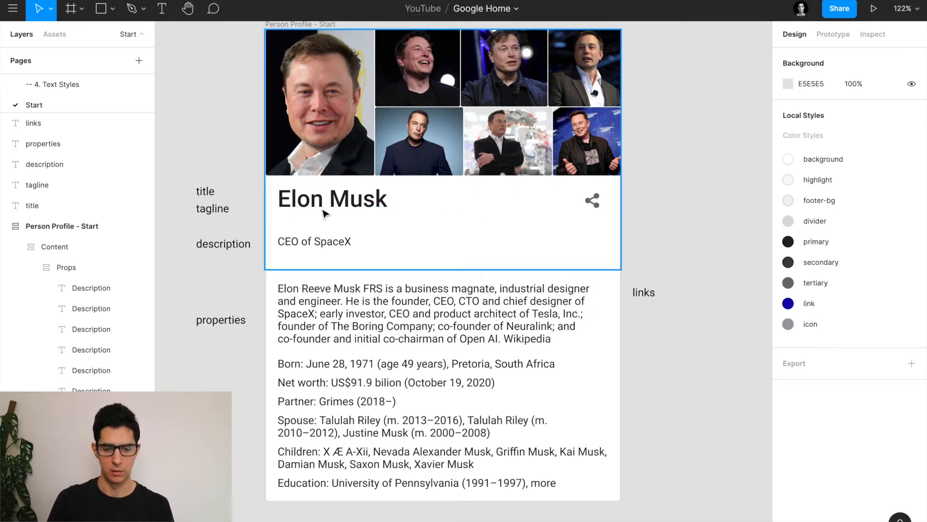
Move the "CEO of SpaceX" text up 21 px to Y 55 and apply the tertiary color style to it
scroll(324, 213, "down", 5)
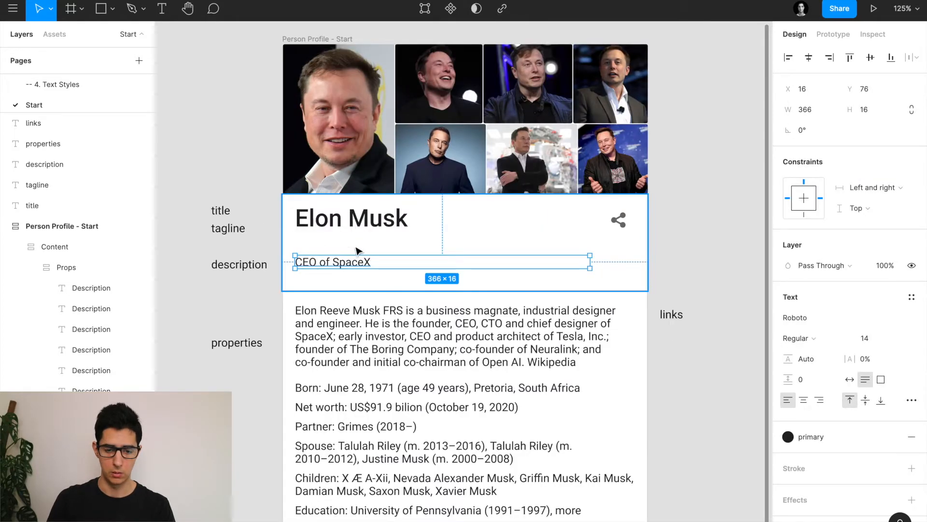
key("alt")
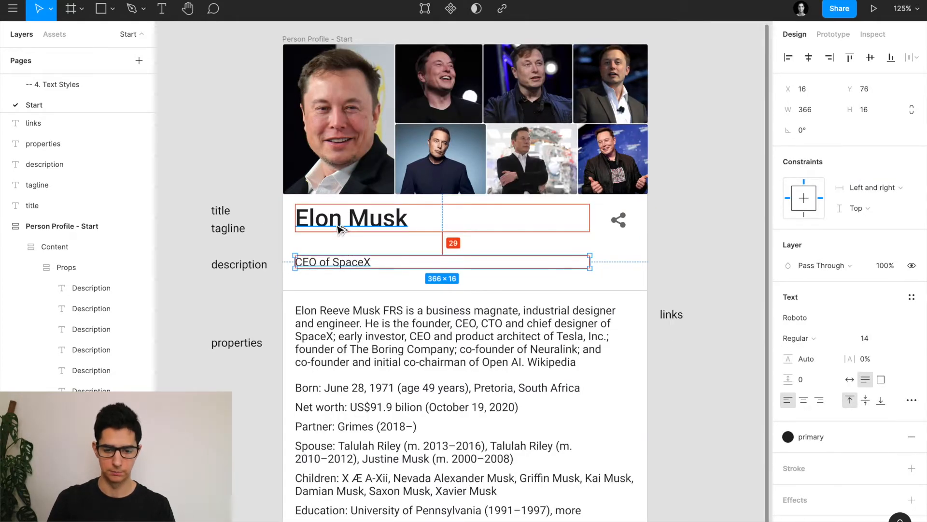
key("alt+shift+Up")
key("alt+shift+Up")
key("alt+Up")
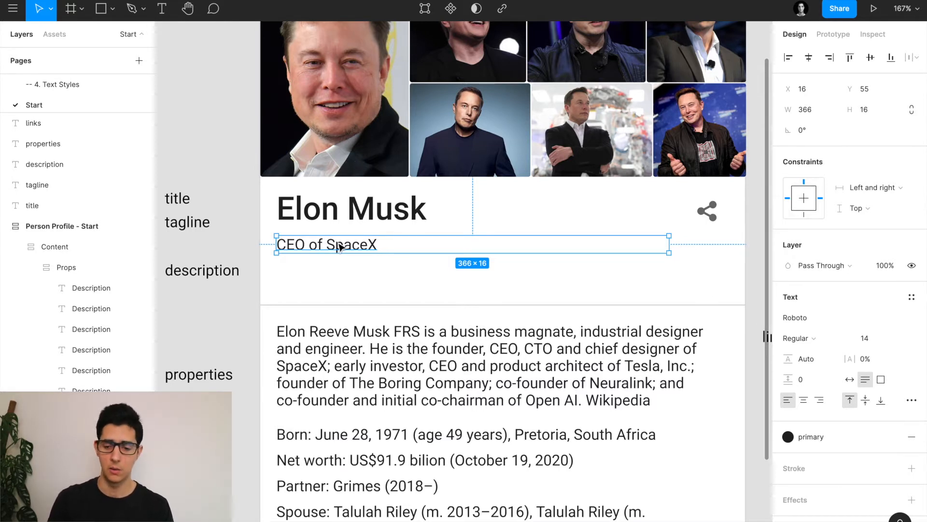
left_click(821, 435)
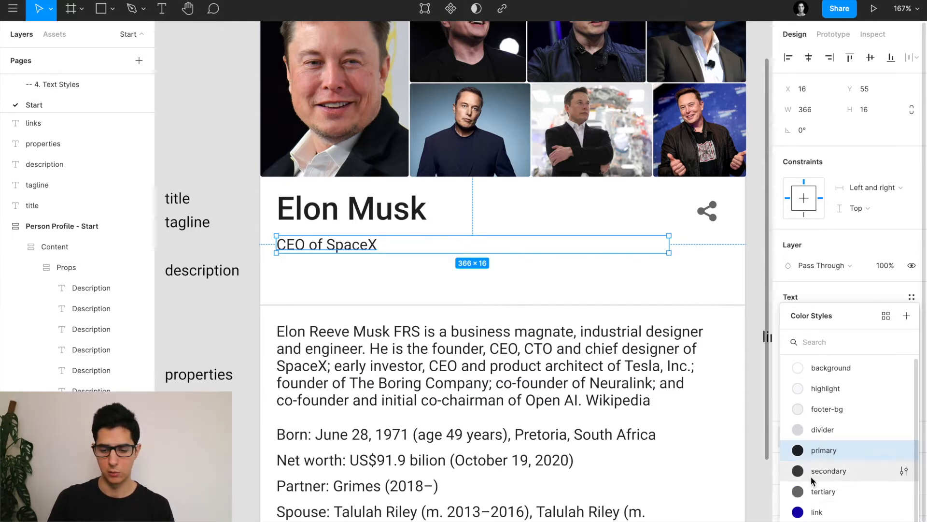
left_click(817, 493)
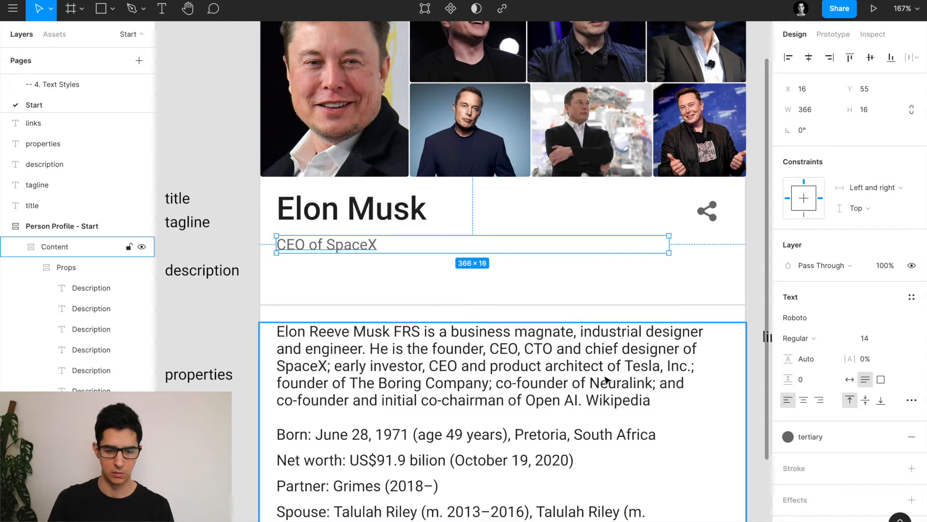
Move the "description" label beside the card down 50 px to Y -455, next to the biography
scroll(534, 331, "left", 2)
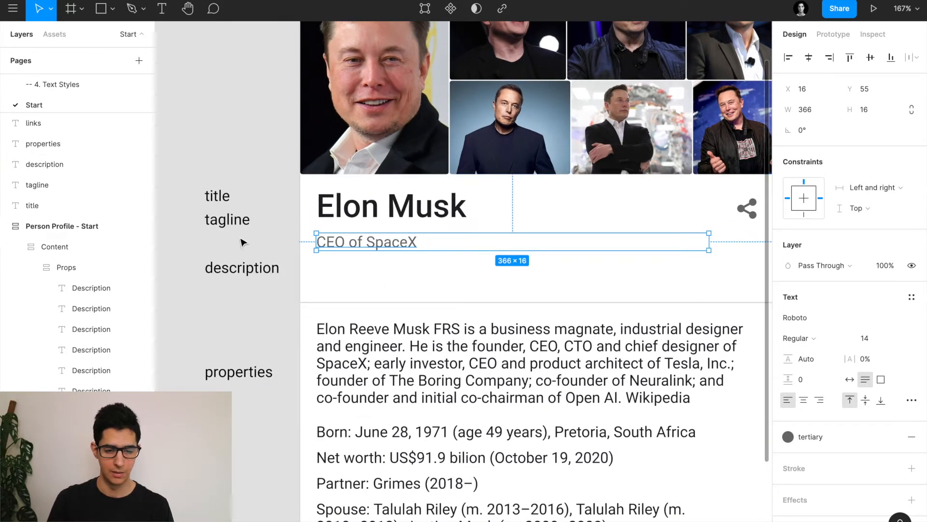
left_click(244, 269)
key("shift+Down")
key("shift+Down")
key("shift+Down")
key("shift+Down")
key("shift+Down")
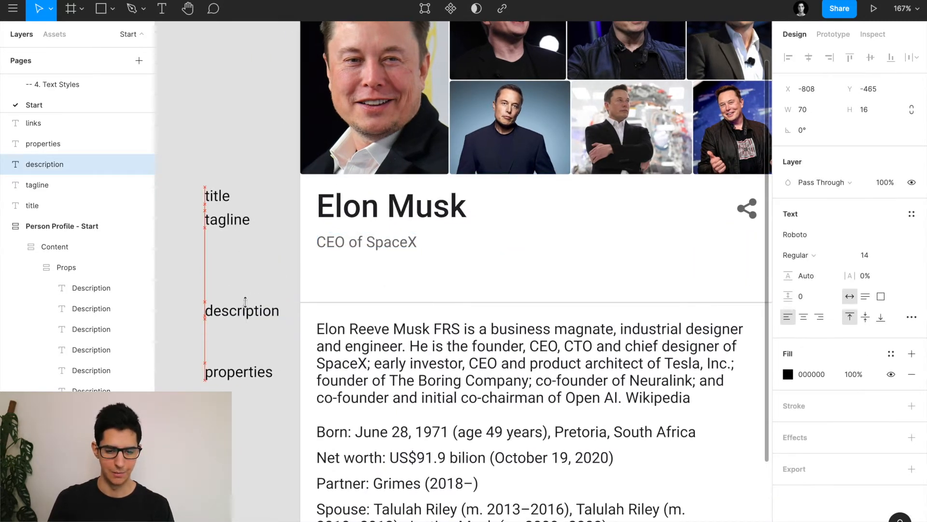
Move the "tagline" label down 22 px to Y -528, level with "CEO of SpaceX"
left_click(239, 224)
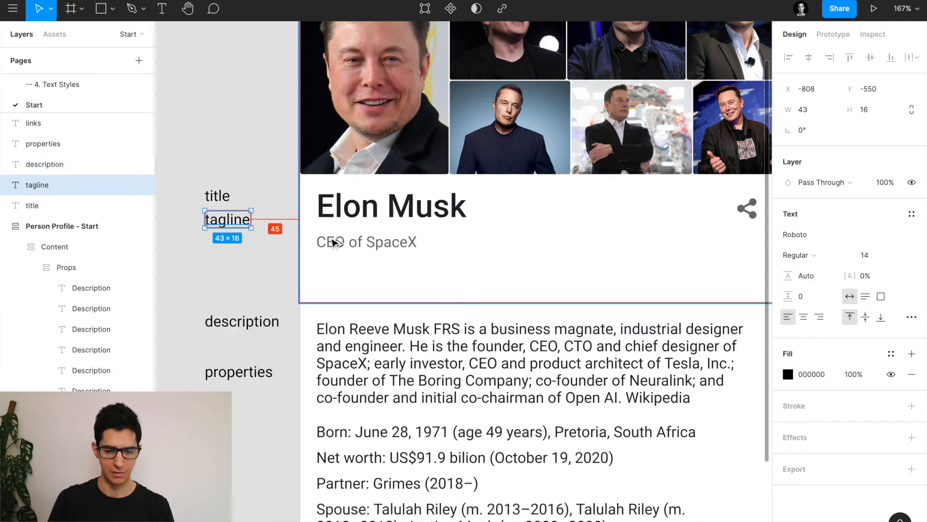
key("shift+Down")
key("shift+Down")
key("Down")
key("Down")
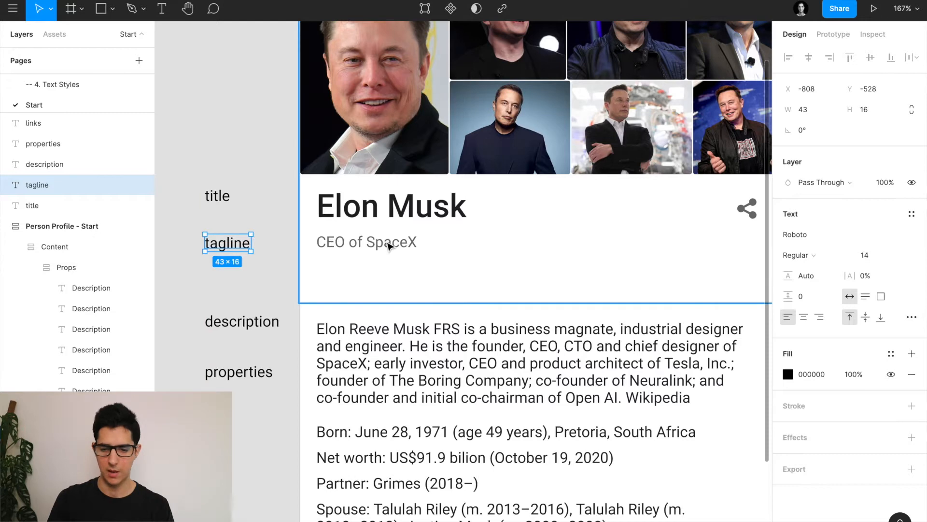
Shorten the card's header frame to a height of about 272 and check the spacing around its title
left_click(334, 243)
scroll(390, 247, "right", 2)
left_click_drag(335, 293, 321, 254)
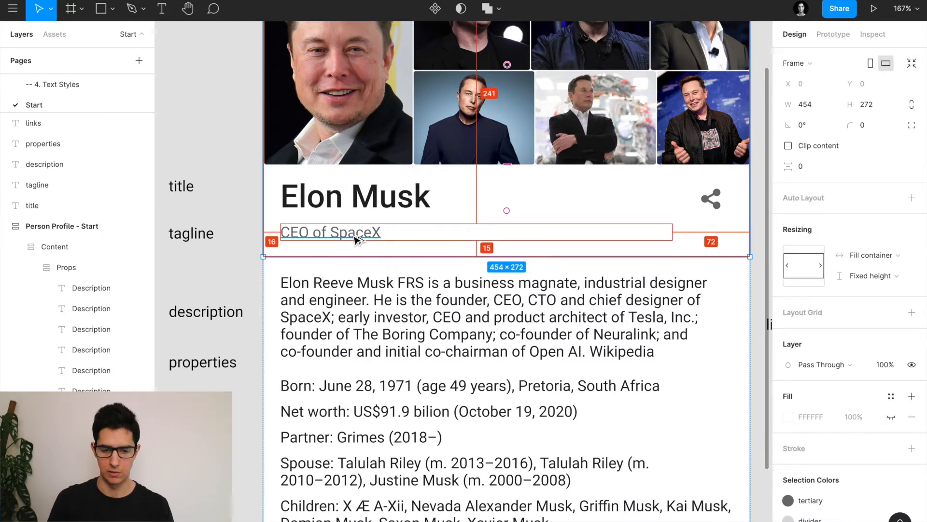
left_click(355, 195)
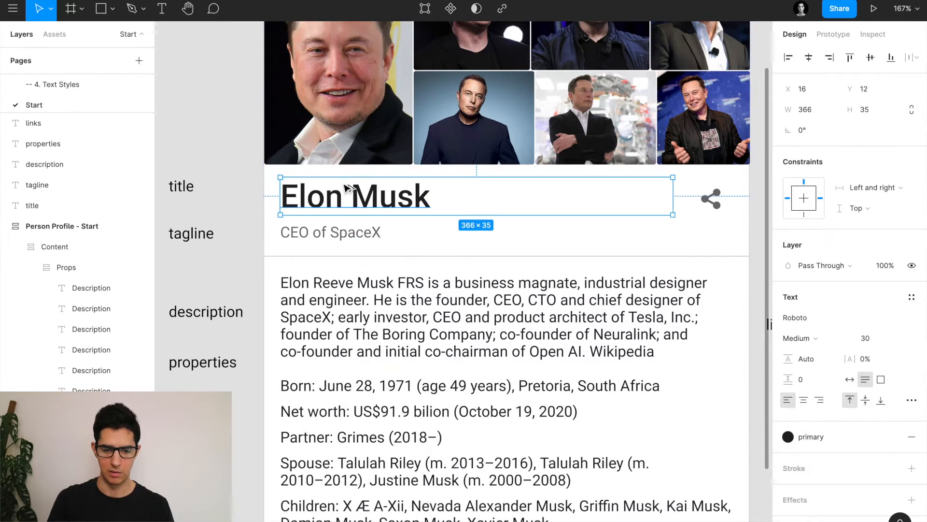
key("alt")
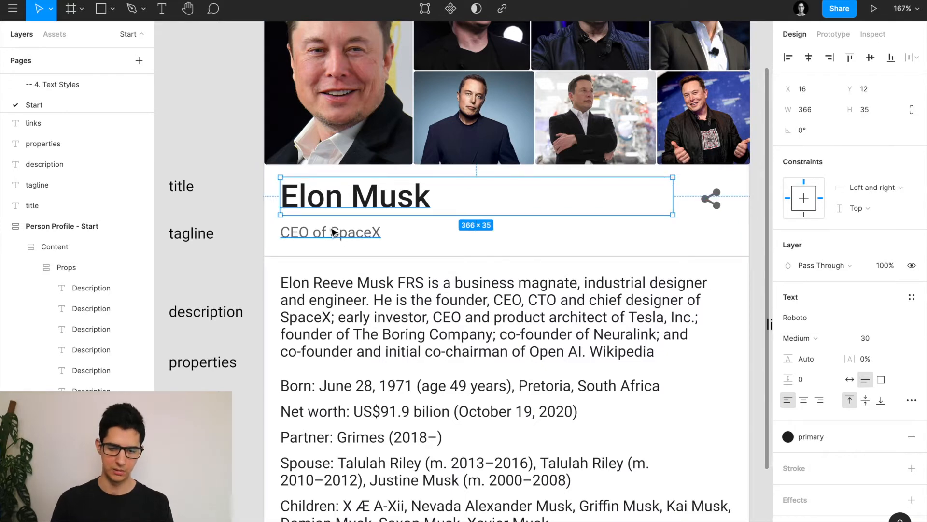
Reduce the height of the frame holding the name and tagline by 3 px to 83
left_click(332, 250)
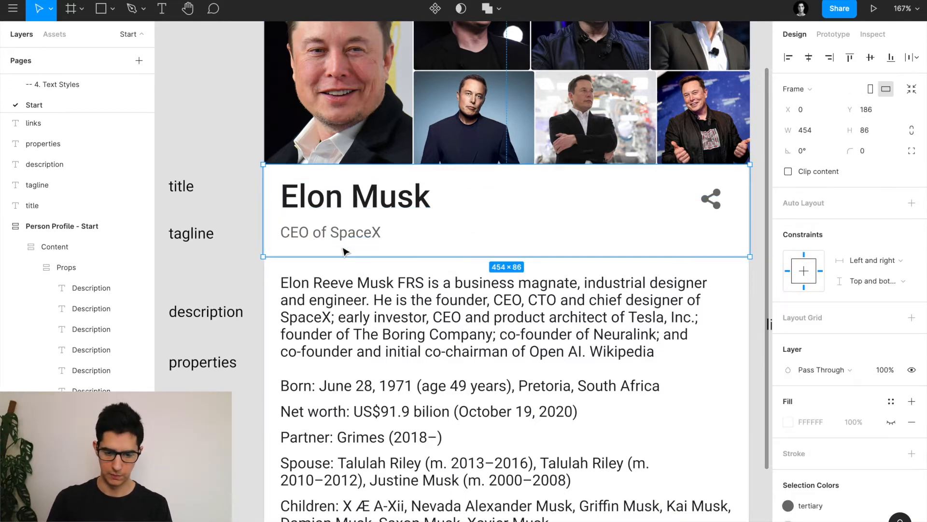
scroll(338, 251, "up", 6)
scroll(374, 280, "up", 3)
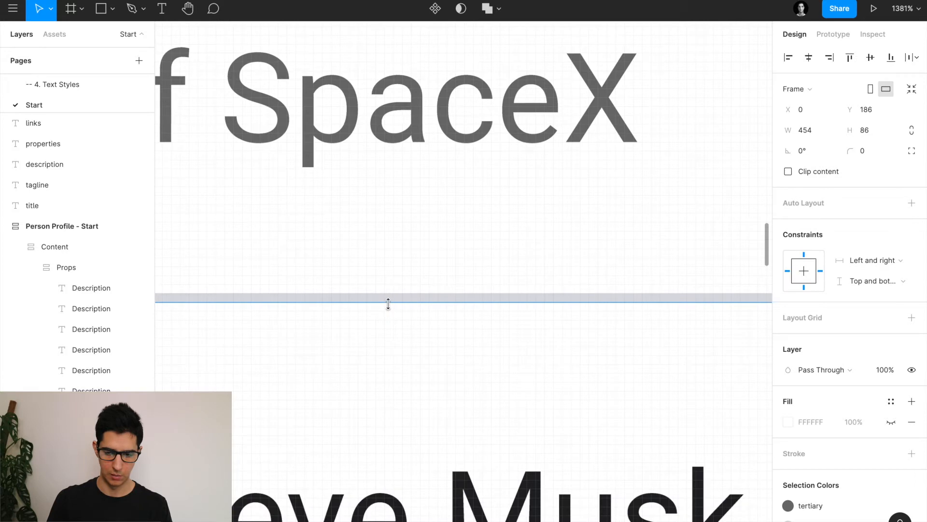
scroll(658, 129, "down", 6)
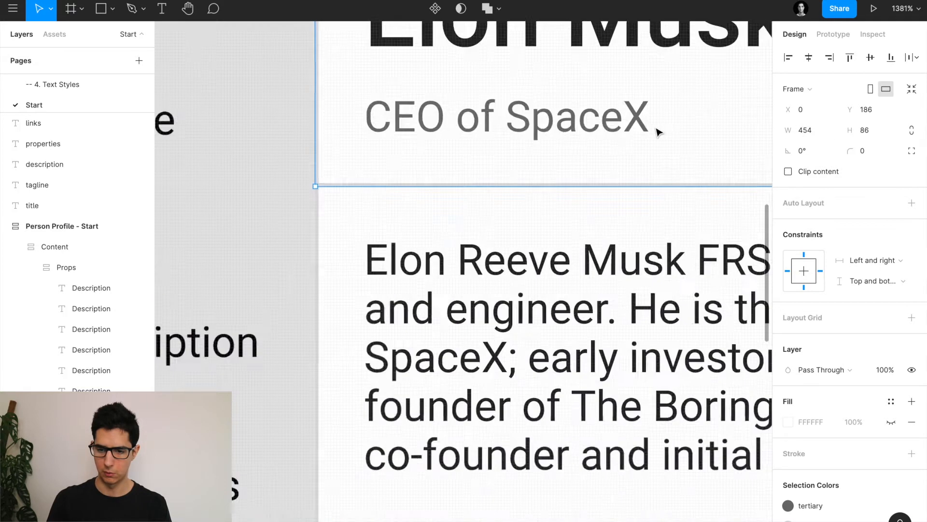
left_click(881, 125)
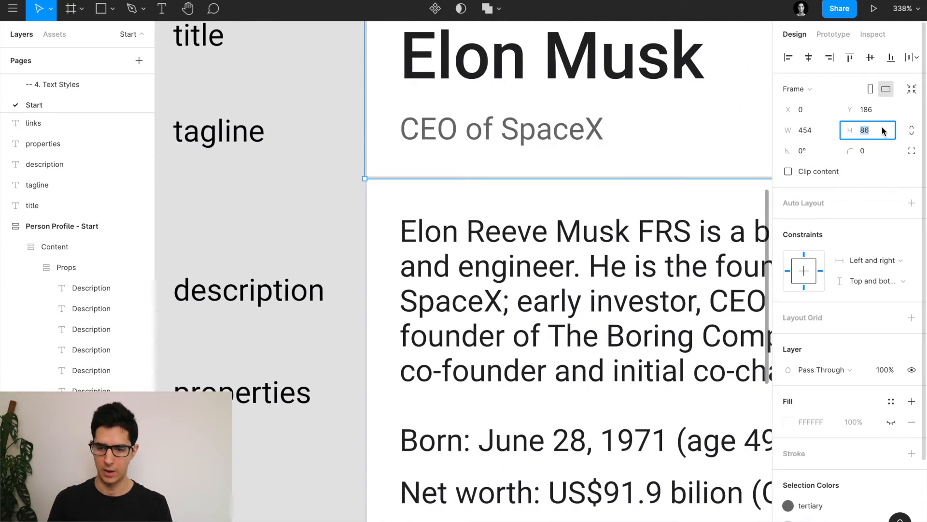
type("-3")
key("Return")
scroll(454, 214, "down", 1)
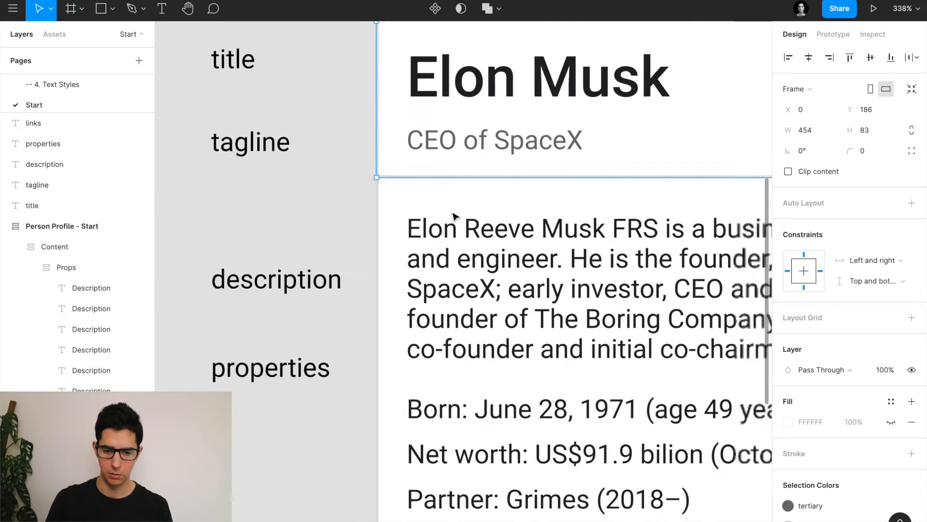
scroll(454, 215, "down", 6)
key("Tab")
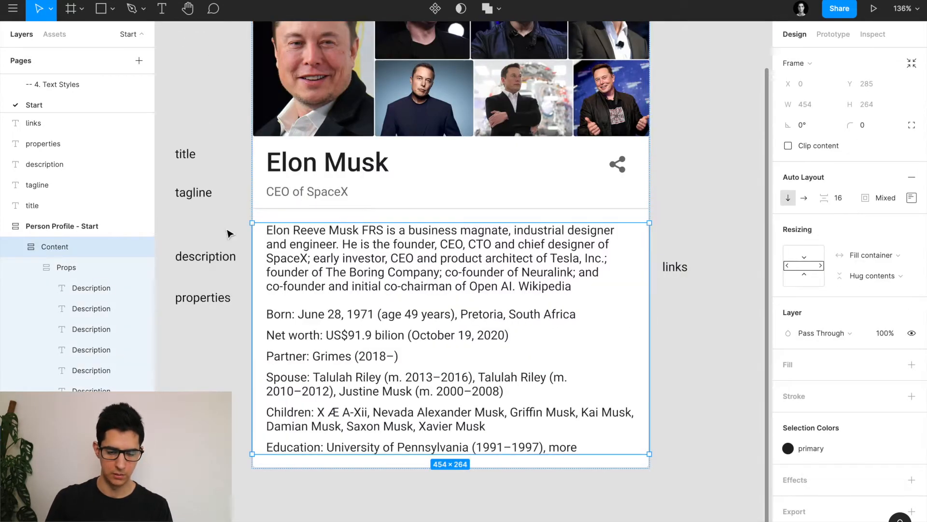
left_click(230, 234)
Move the "description" label up 10 px to Y -465, alongside the biography paragraph
scroll(230, 233, "left", 2)
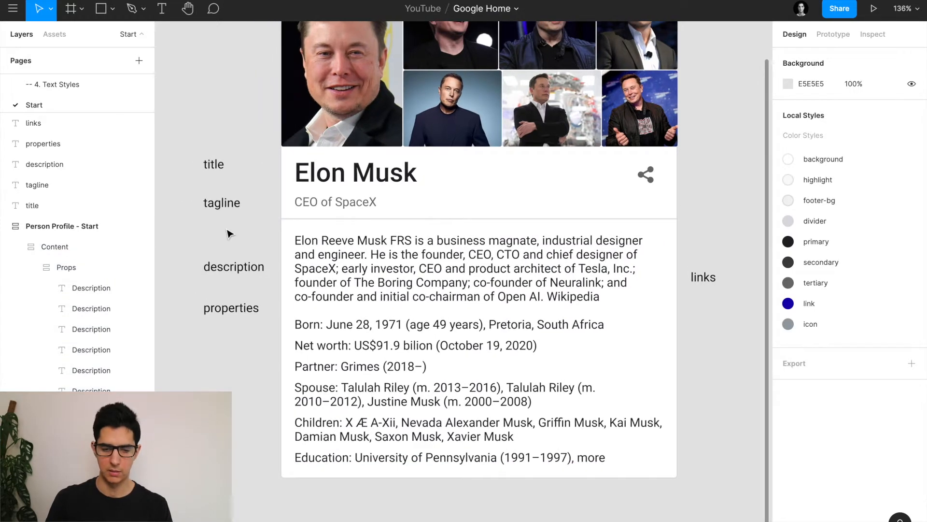
scroll(229, 234, "left", 2)
left_click(271, 259)
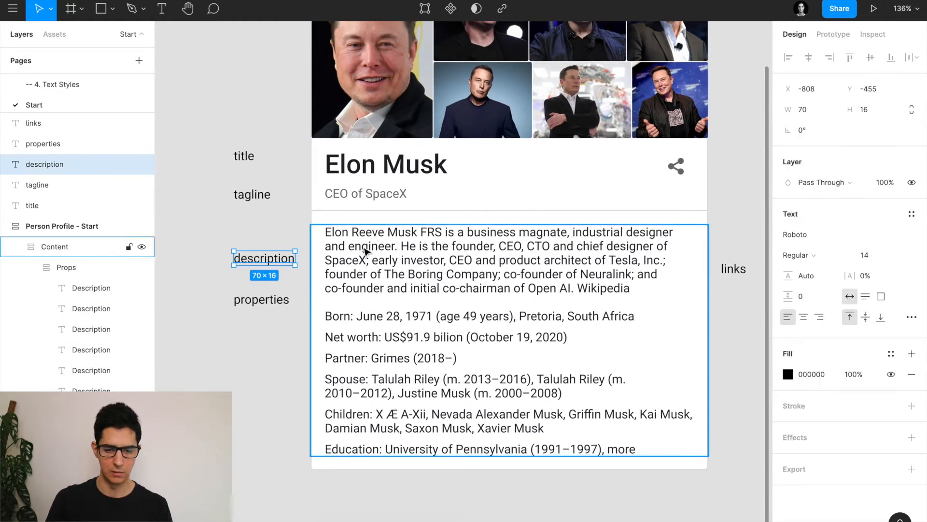
key("shift+Up")
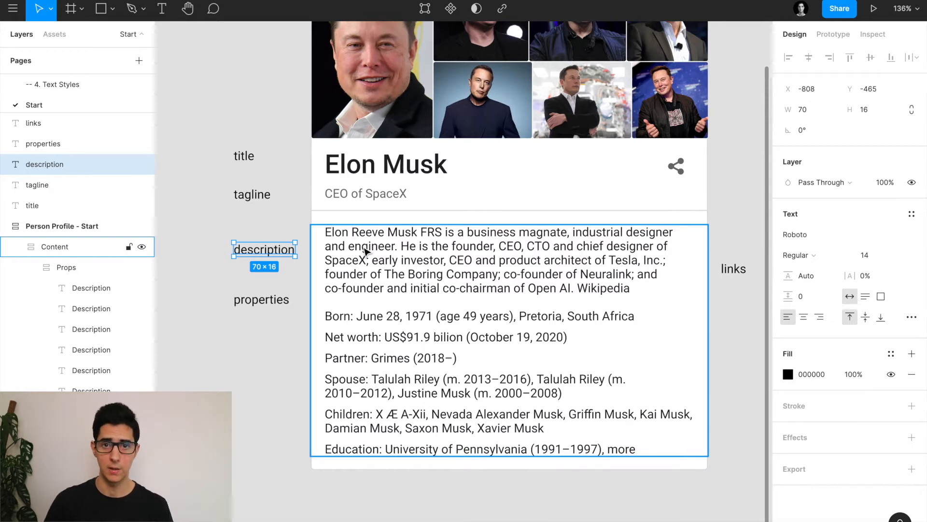
Set the biography paragraph's line height to 14*1.4, giving 19.6
double_click(364, 264)
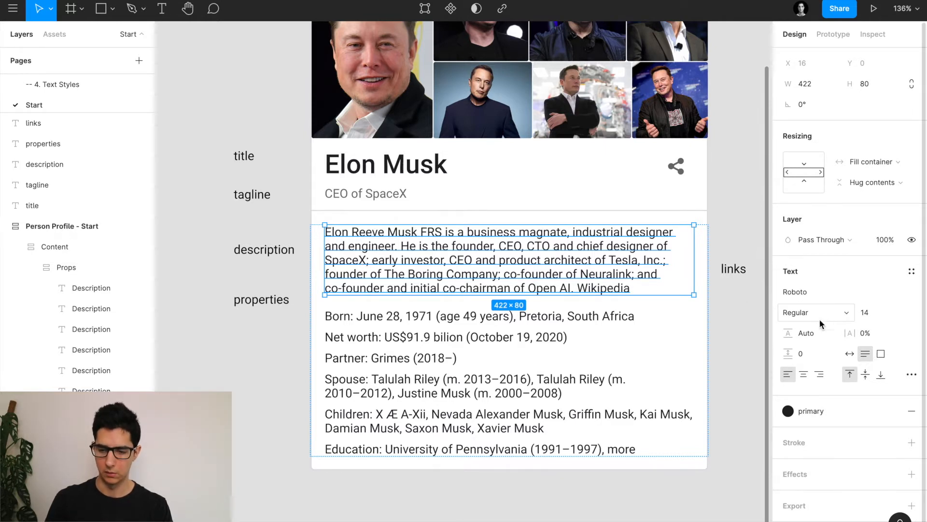
left_click(813, 335)
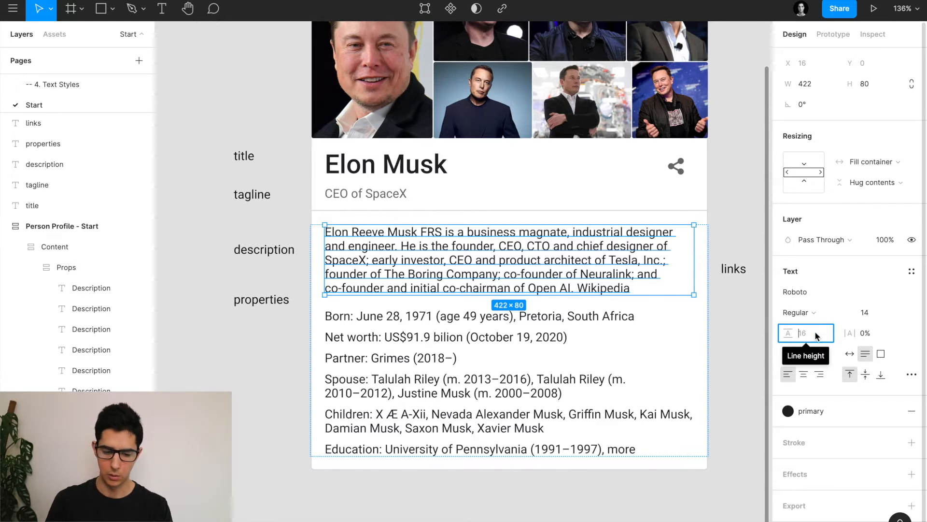
type("1")
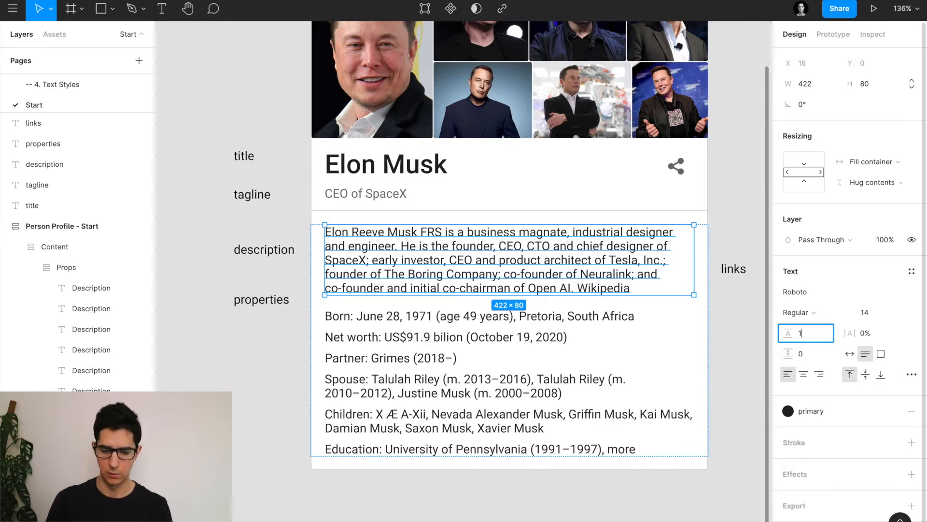
type("4*1.4")
key("Return")
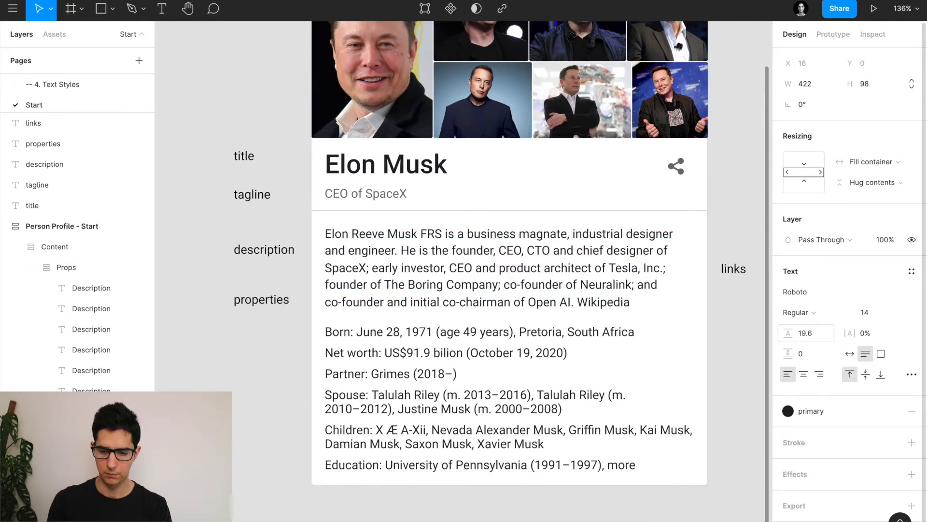
Set the biography paragraph's line height to 14*1.5, giving 21, and keep the paragraph selected
type("14*1.")
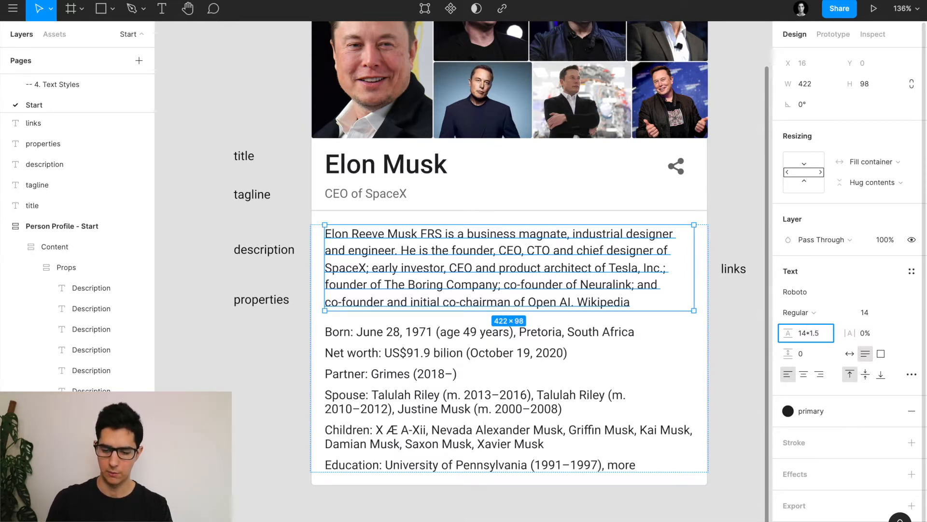
key("Return")
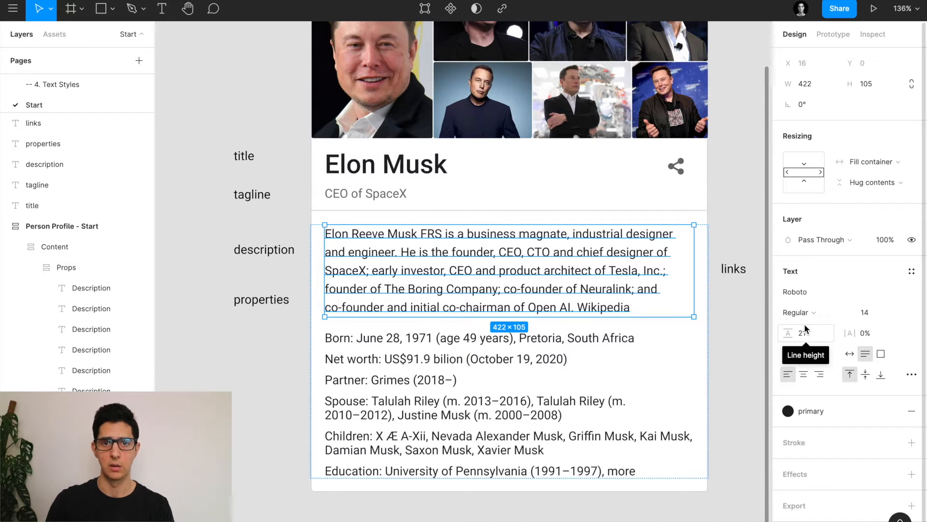
left_click(748, 343)
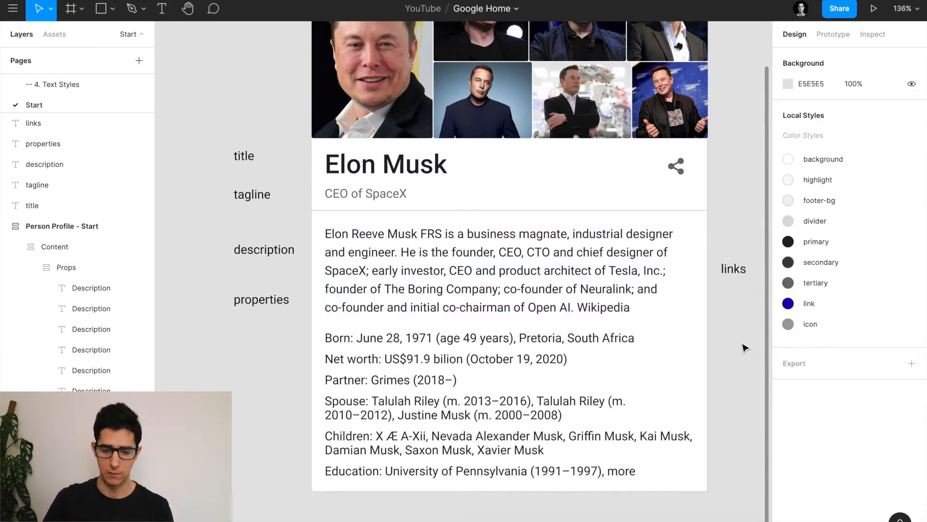
left_click(577, 295)
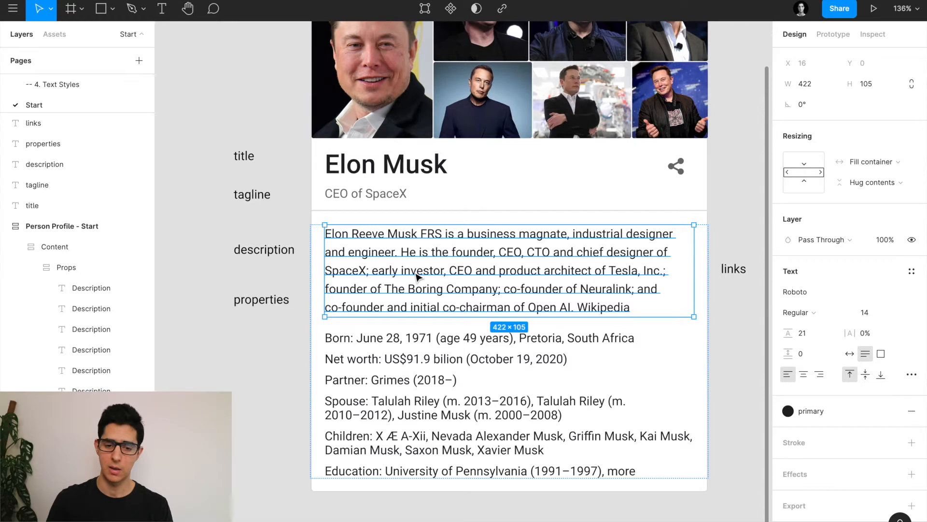
Apply the "secondary" color style to the biography paragraph, excluding the final word "Wikipedia"
double_click(440, 264)
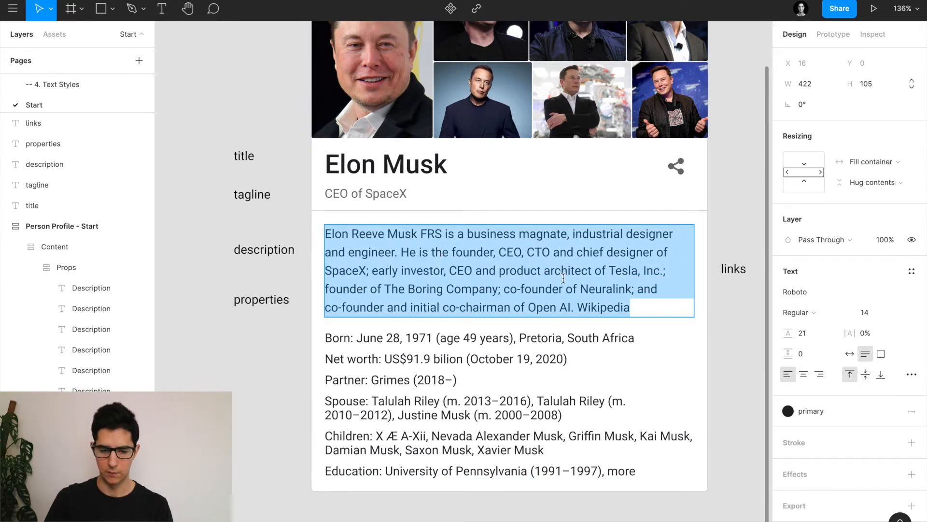
left_click(574, 307)
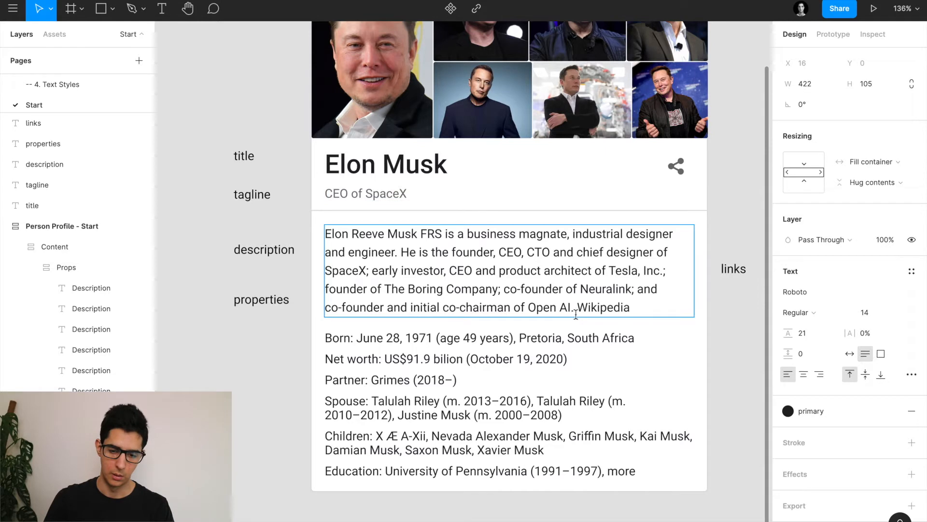
left_click_drag(574, 309, 314, 231)
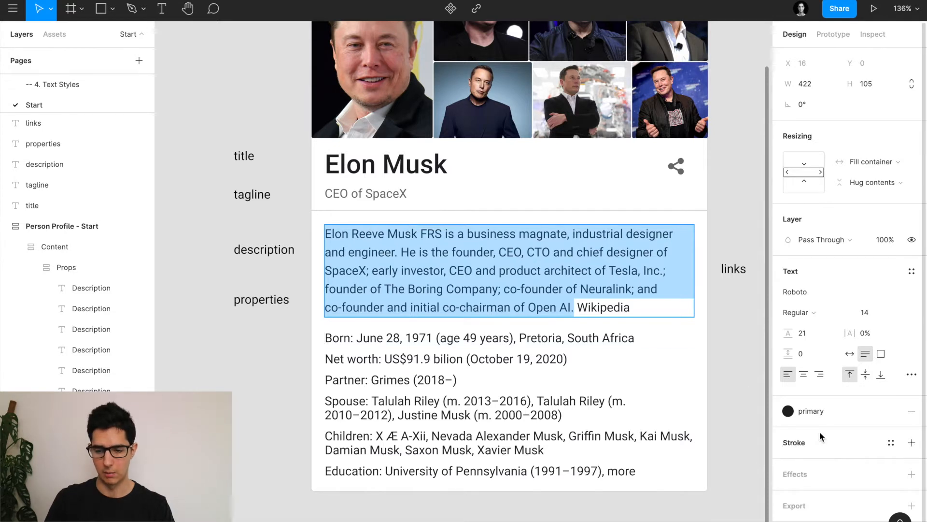
left_click(813, 413)
left_click(827, 466)
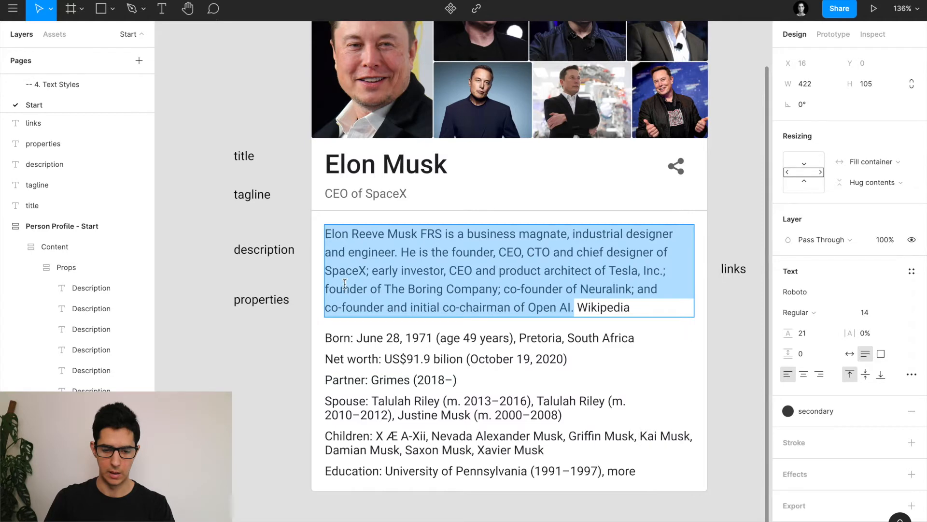
key("Escape")
Move the "properties" label down 50 px to Y -358, alongside the property list
left_click(259, 302)
key("shift+Down")
key("shift+Down")
key("shift+Down")
key("shift+Down")
key("shift+Down")
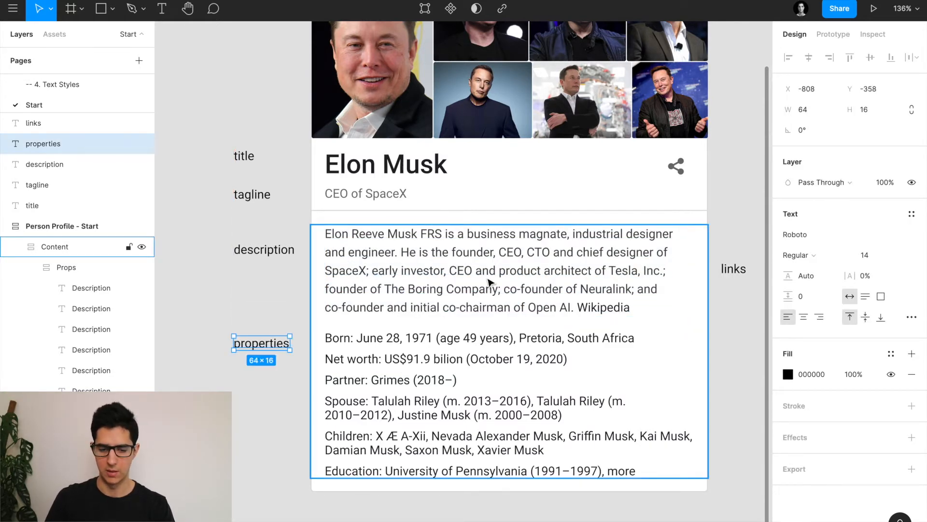
Apply the "link" color style to the word "Wikipedia" in the biography paragraph and deselect the text
scroll(488, 283, "right", 2)
double_click(573, 301)
double_click(574, 302)
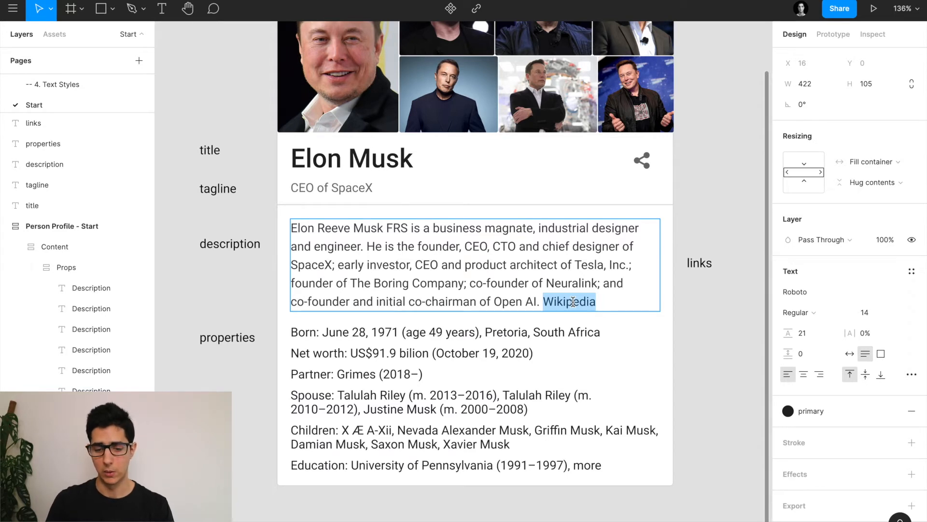
left_click(820, 410)
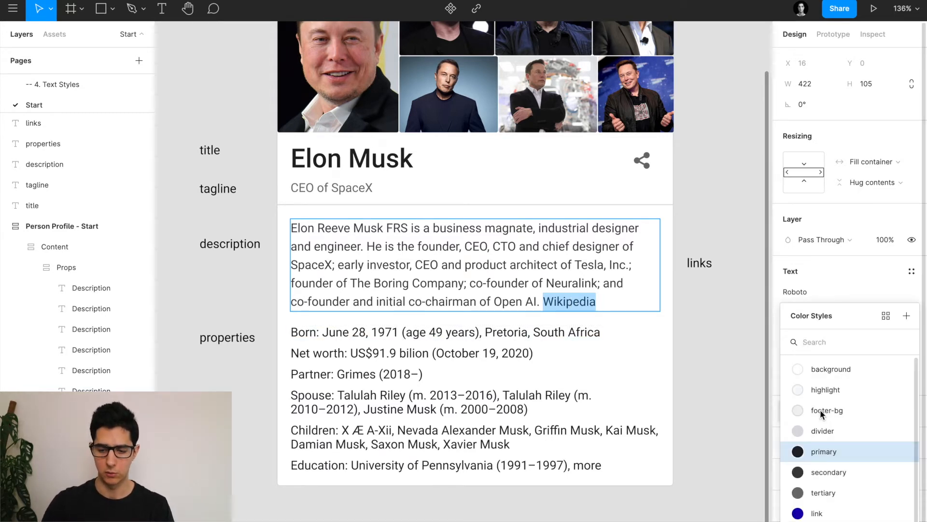
scroll(820, 410, "down", 1)
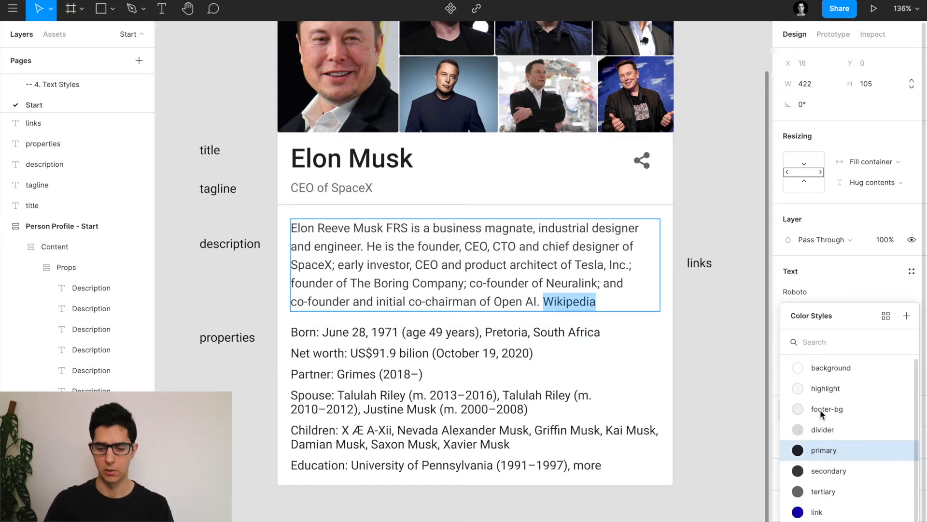
left_click(818, 515)
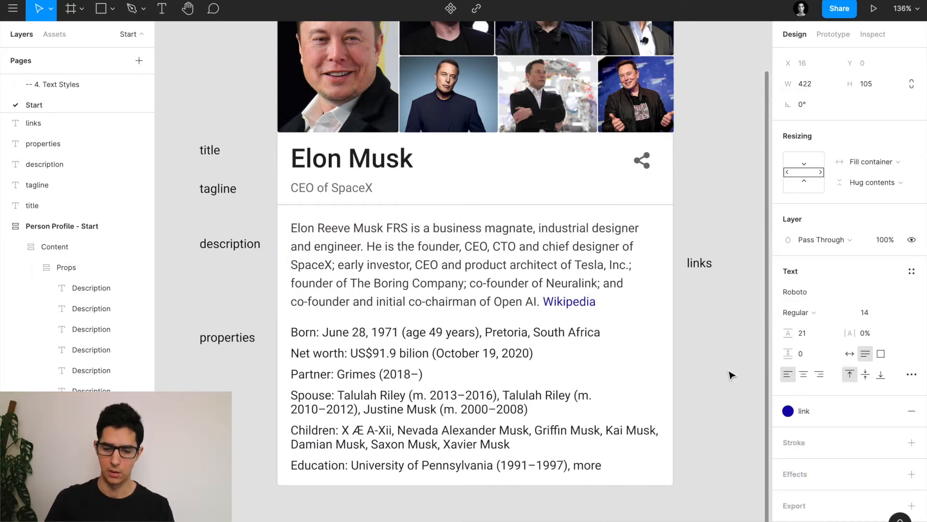
key("Escape")
scroll(699, 382, "up", 1)
scroll(699, 382, "right", 1)
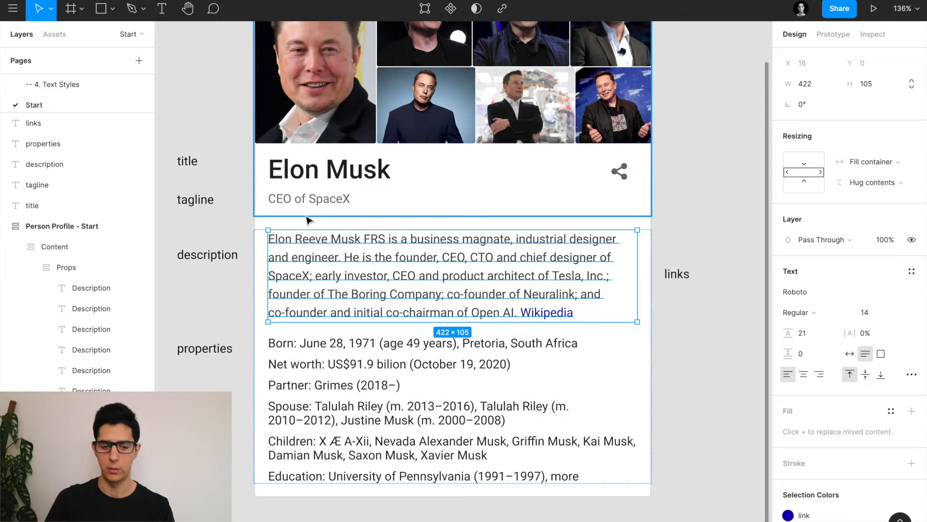
scroll(299, 234, "up", 1)
scroll(300, 234, "left", 1)
left_click(244, 324)
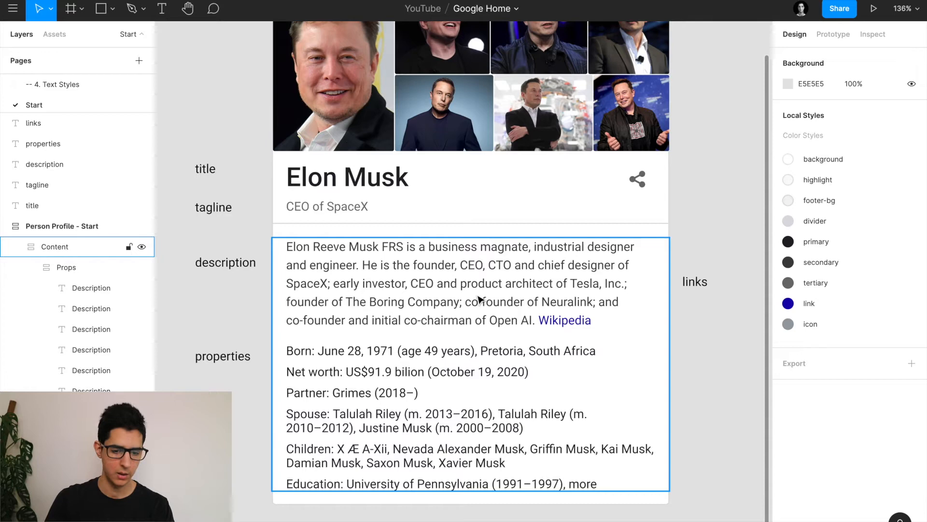
Set the font weight of the "Born:" label in the first property line to Bold
scroll(481, 298, "down", 2)
left_click(401, 304)
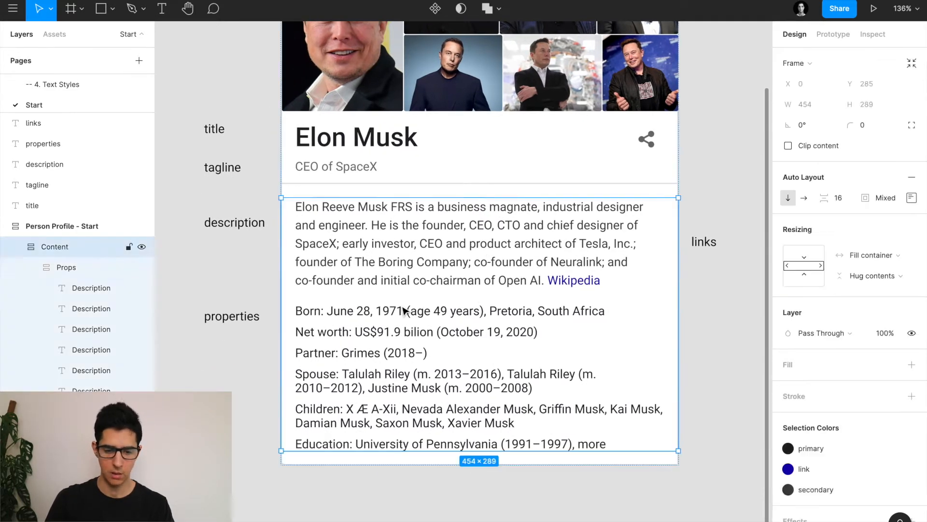
left_click(401, 305)
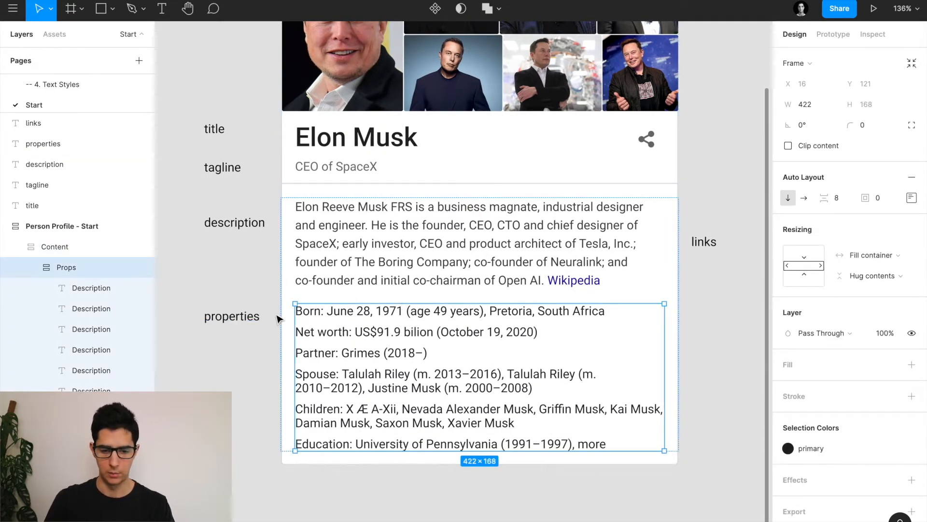
key("alt")
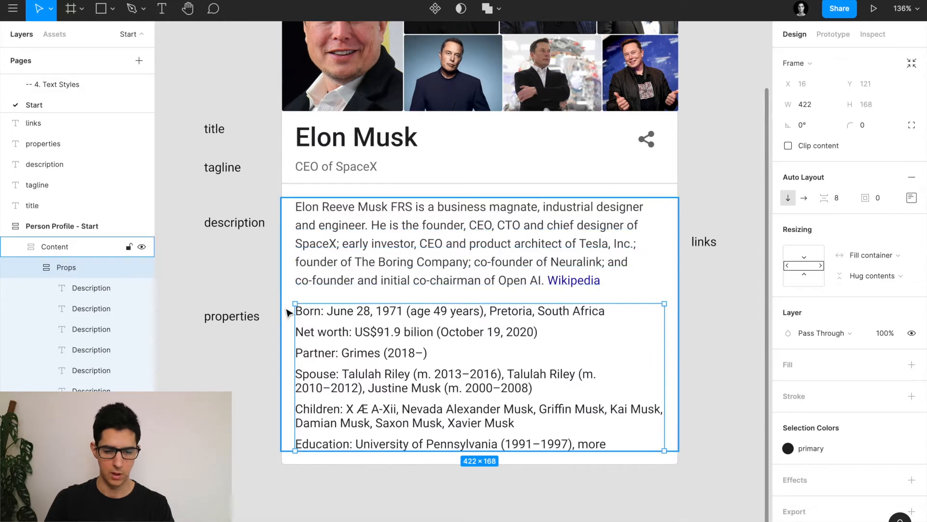
left_click(337, 316)
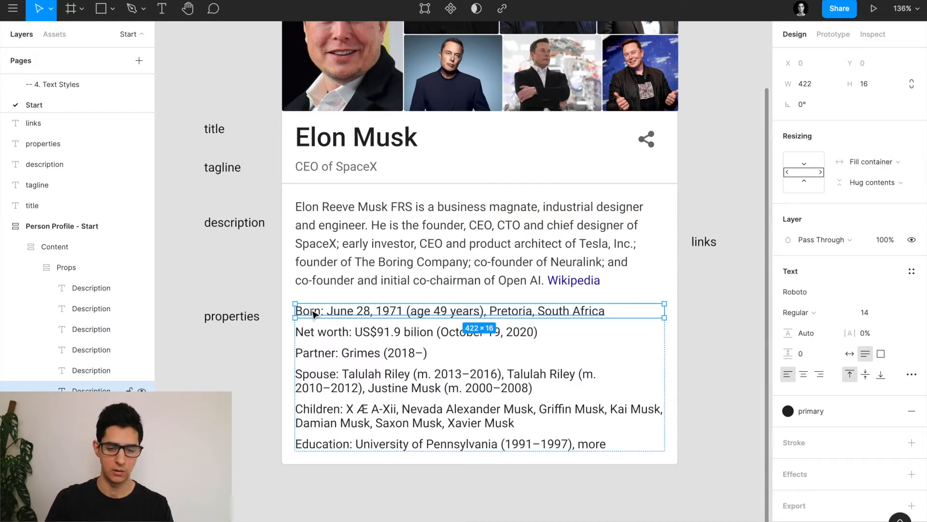
double_click(309, 314)
left_click_drag(324, 309, 294, 310)
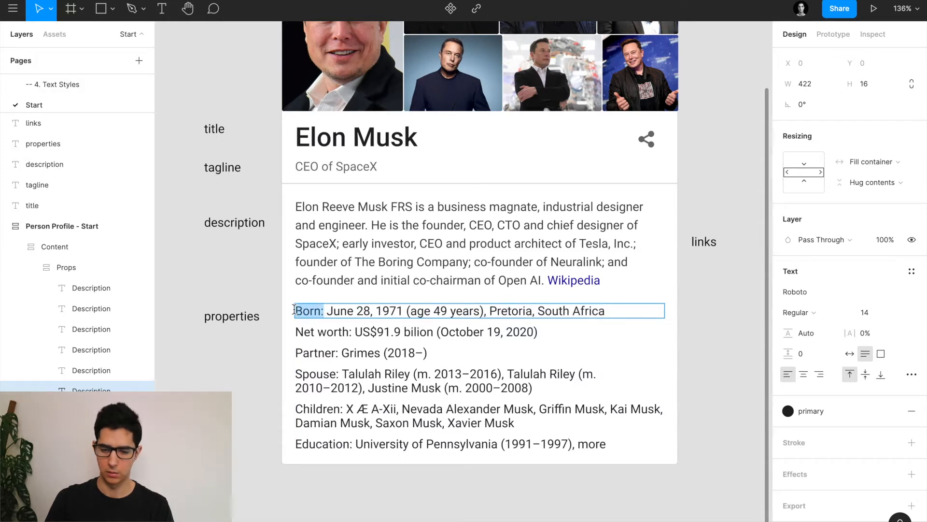
left_click(810, 315)
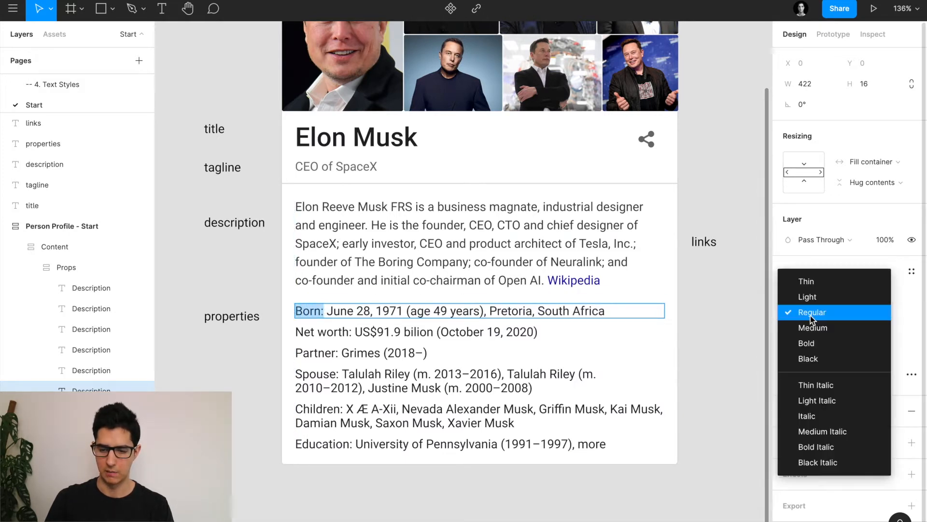
left_click(810, 344)
key("Escape")
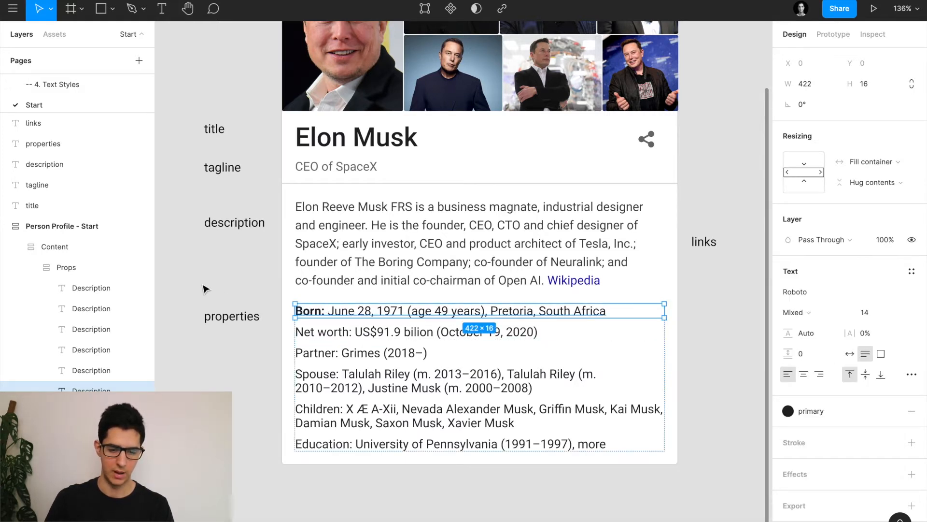
left_click(205, 289)
Check the font weight used for the card's title
double_click(343, 333)
left_click_drag(354, 333, 289, 334)
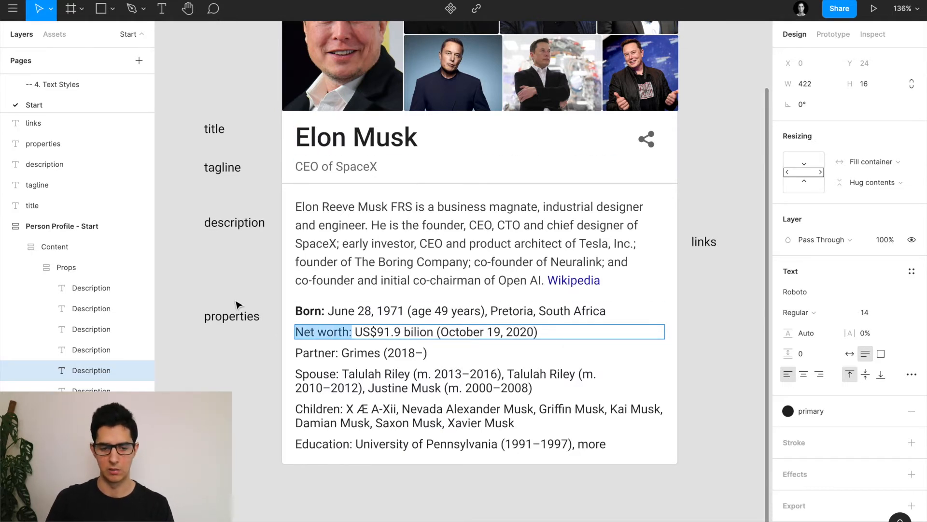
scroll(237, 305, "up", 3)
left_click(466, 227)
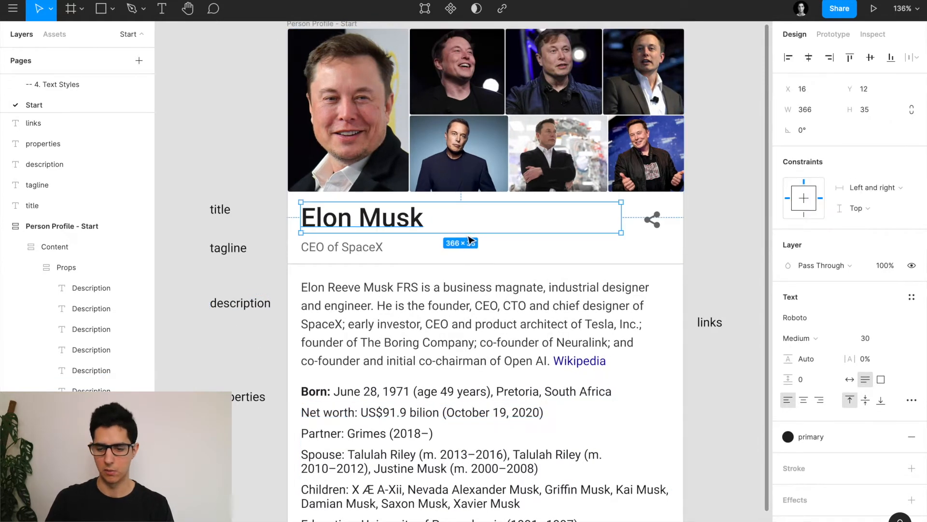
left_click(798, 338)
left_click(800, 352)
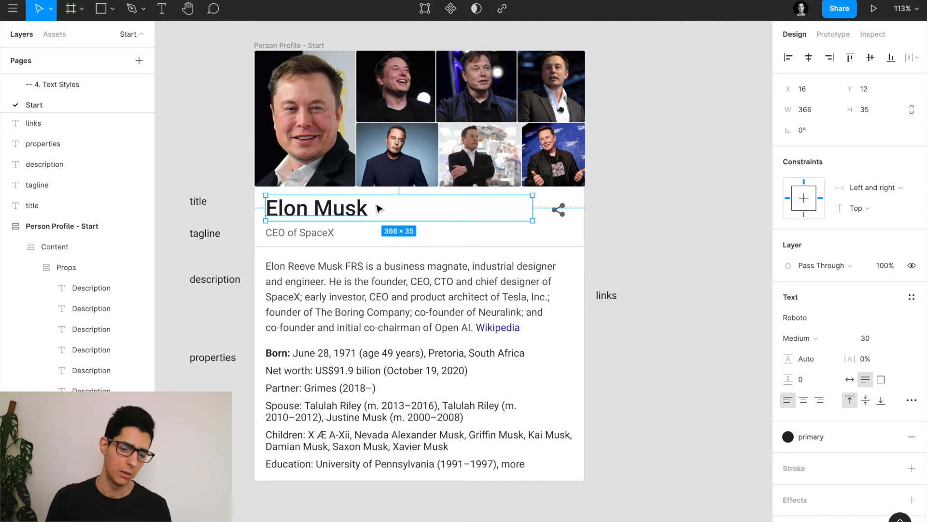
scroll(309, 289, "down", 1)
scroll(308, 310, "up", 5, "ctrl")
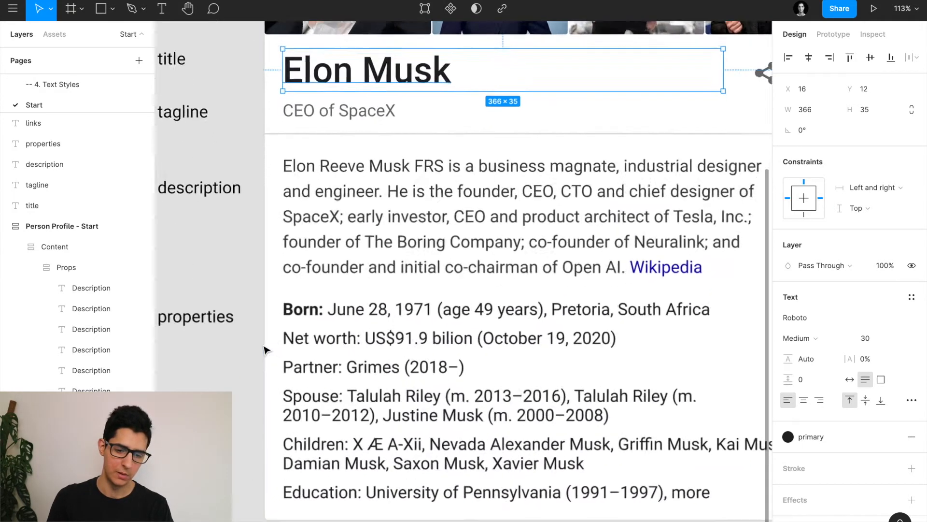
left_click(309, 308, "super")
key("Return")
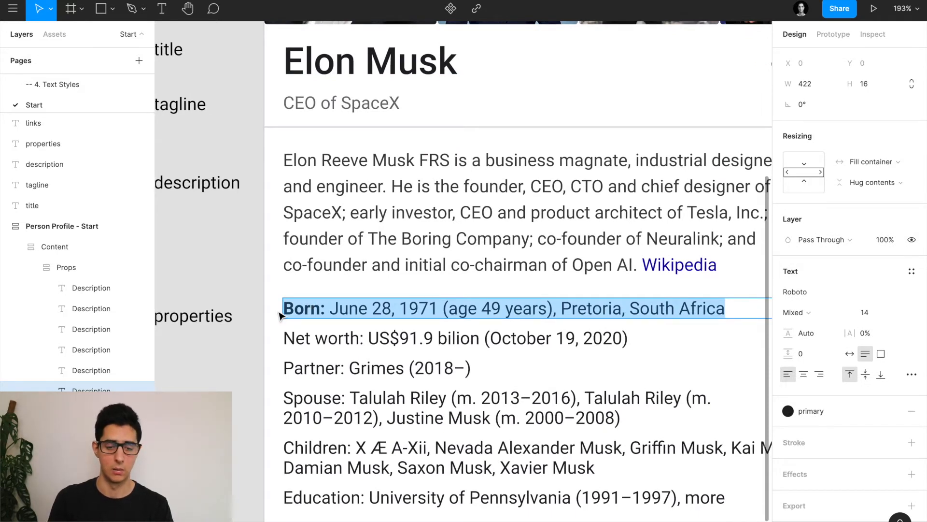
key("Escape")
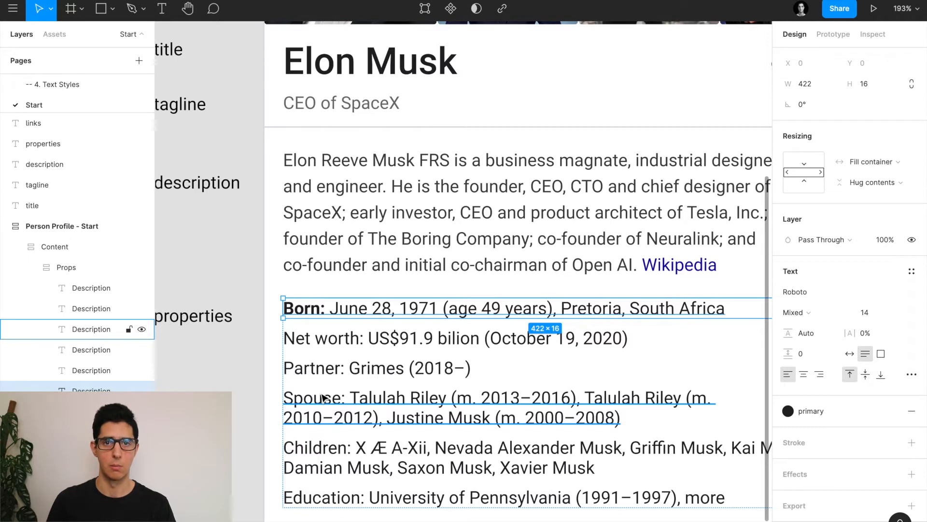
Set the remaining property labels, from "Net worth:" through "Education:", to Bold
left_click(358, 338)
double_click(358, 338)
left_click_drag(363, 338, 279, 338)
left_click(809, 312)
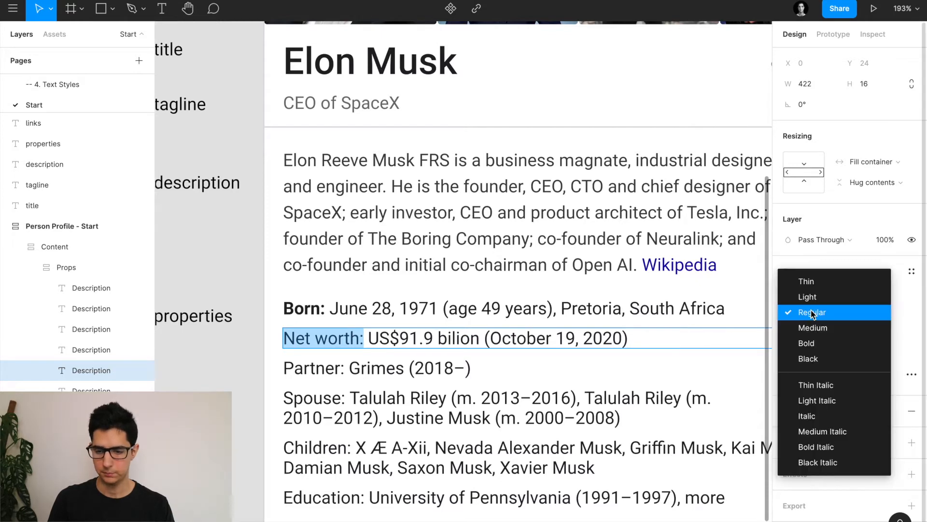
left_click(816, 344)
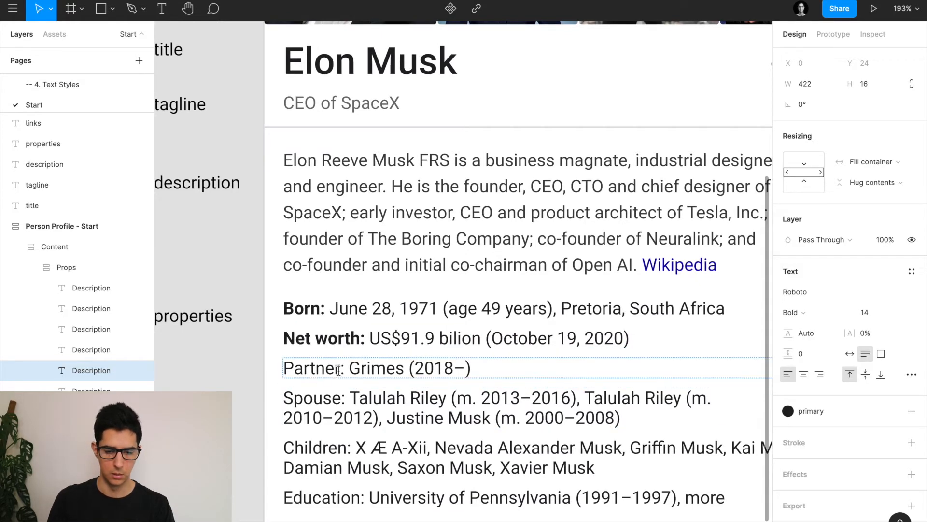
left_click_drag(345, 370, 287, 369)
key("ctrl+b")
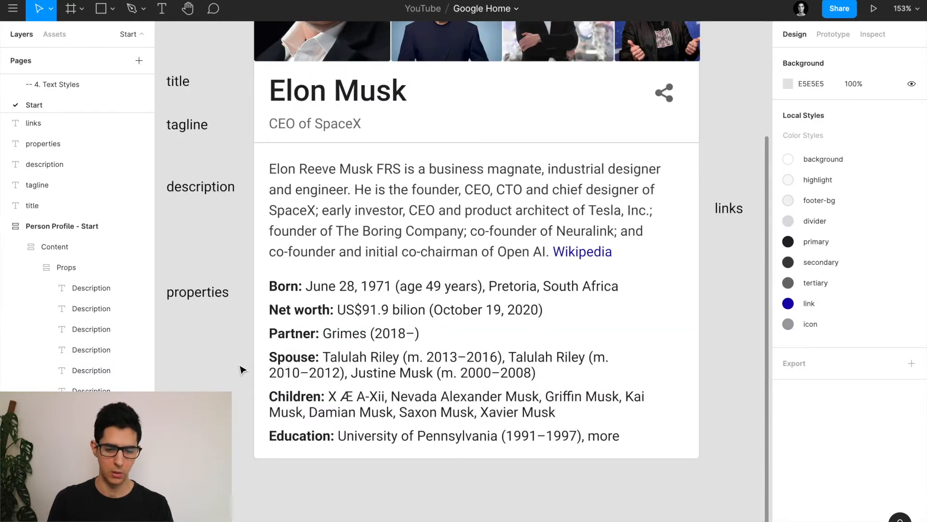
Set the line height of all six property lines, from "Born:" to "Education:", to 21 and deselect them
left_click(355, 365)
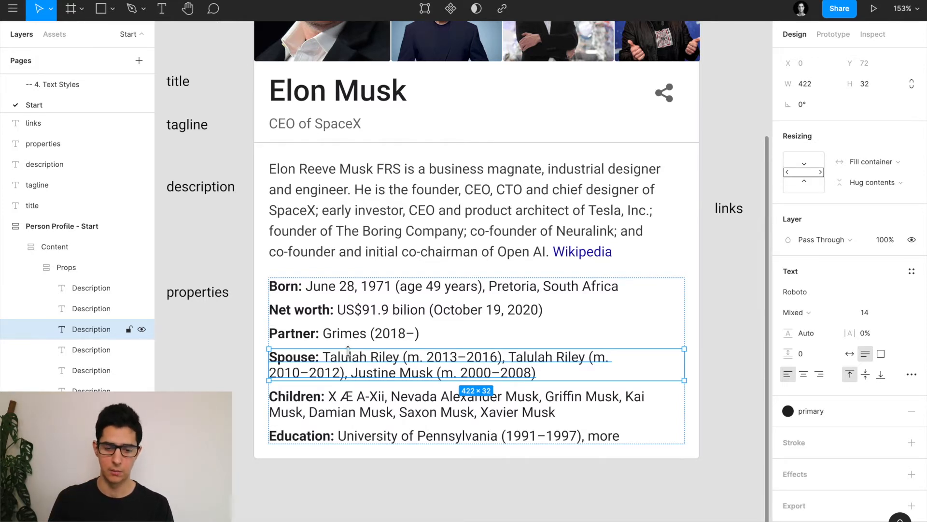
left_click(334, 288)
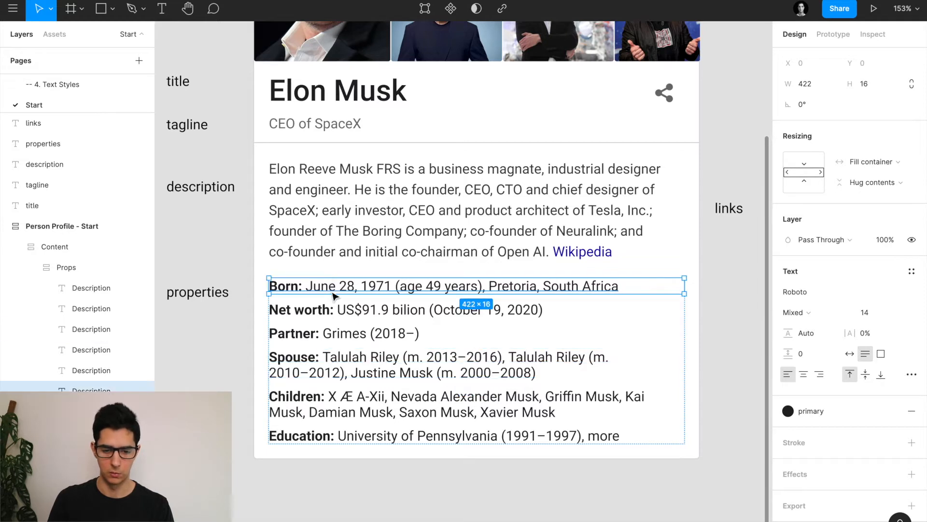
left_click(337, 311, "shift")
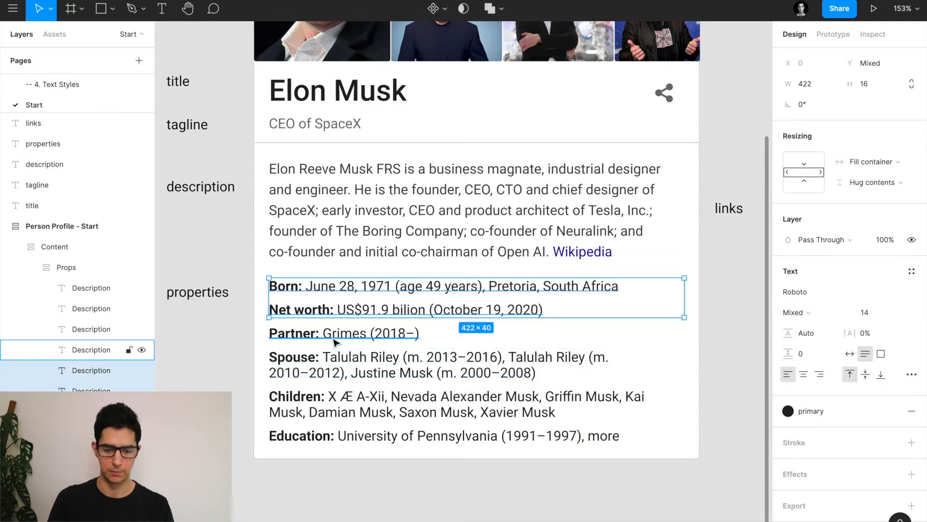
left_click(334, 340, "shift")
left_click(336, 372, "shift")
left_click(333, 408, "shift")
left_click(337, 438, "shift")
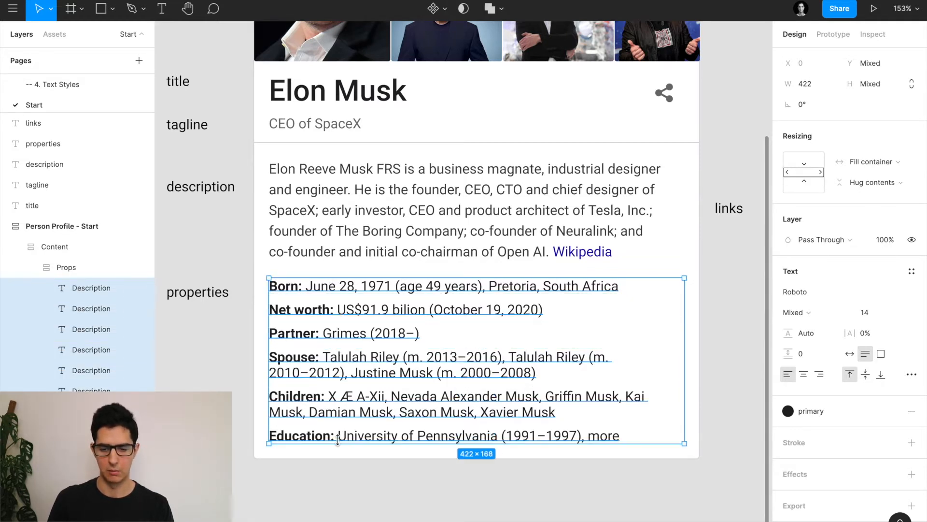
left_click(812, 342)
type("21")
key("Return")
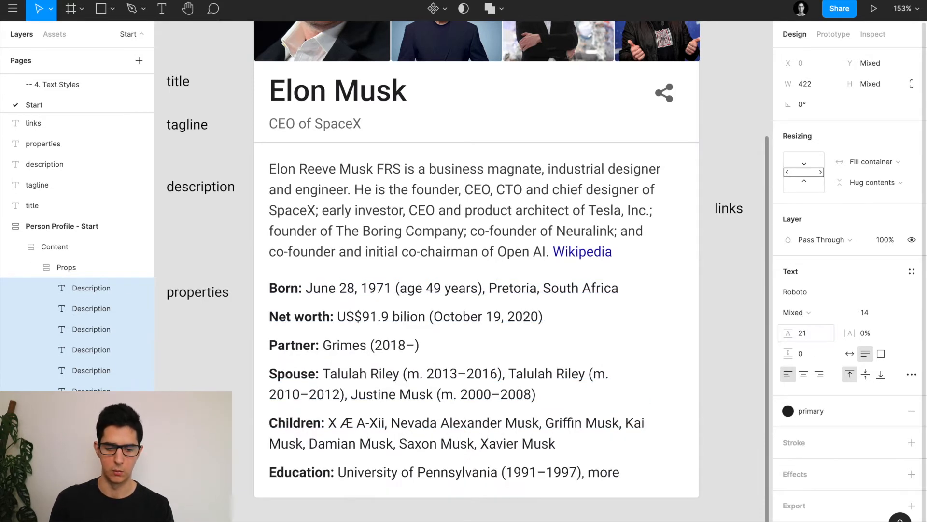
left_click(219, 356)
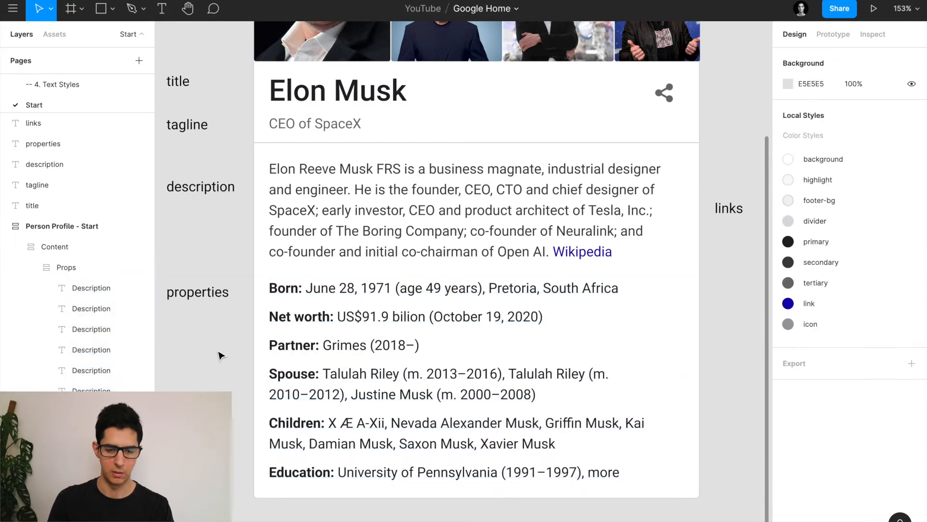
Apply the "link" color style to the linked values in the property lines, from "Pretoria, South Africa" through "University of Pennsylvania"
double_click(373, 289)
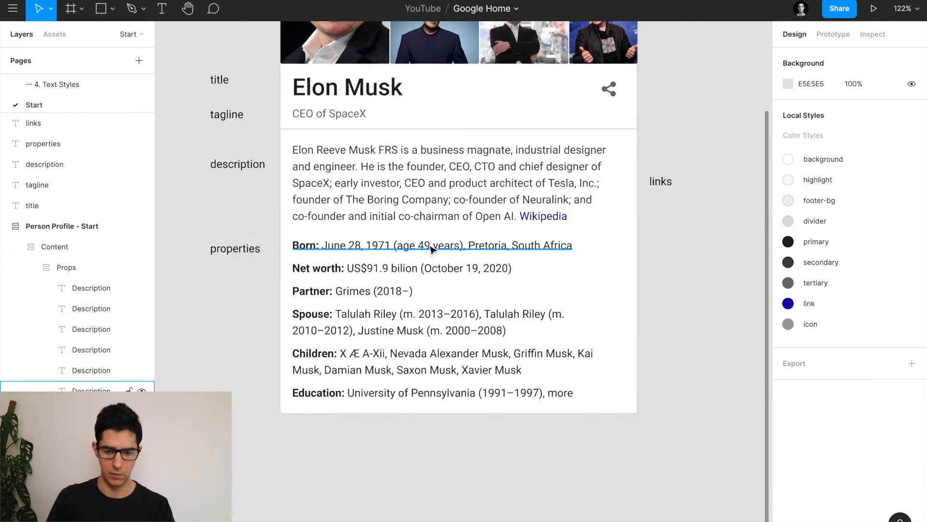
left_click(434, 250, "super")
double_click(432, 248)
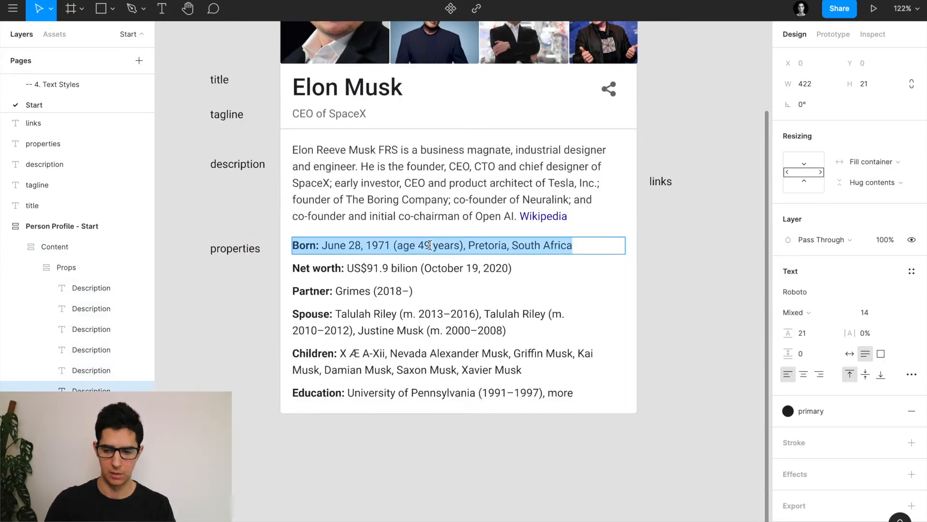
left_click(455, 244)
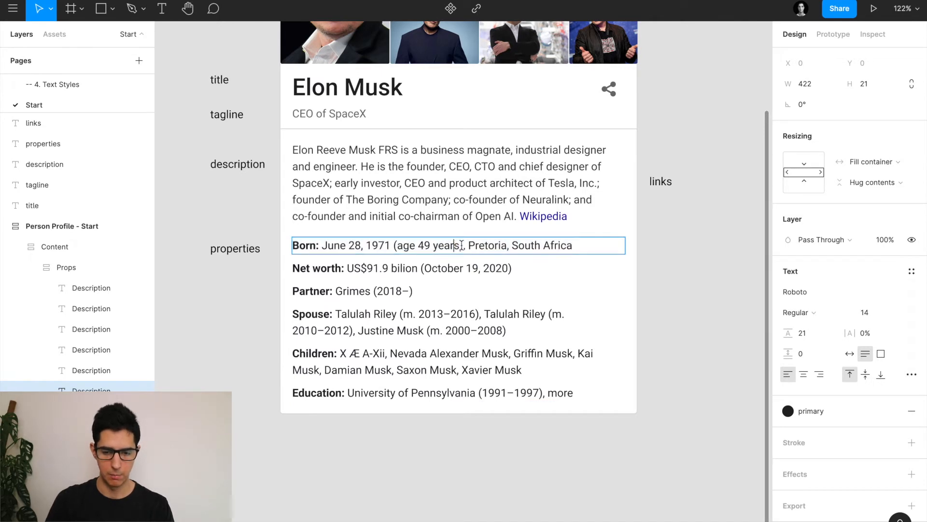
left_click_drag(471, 244, 626, 249)
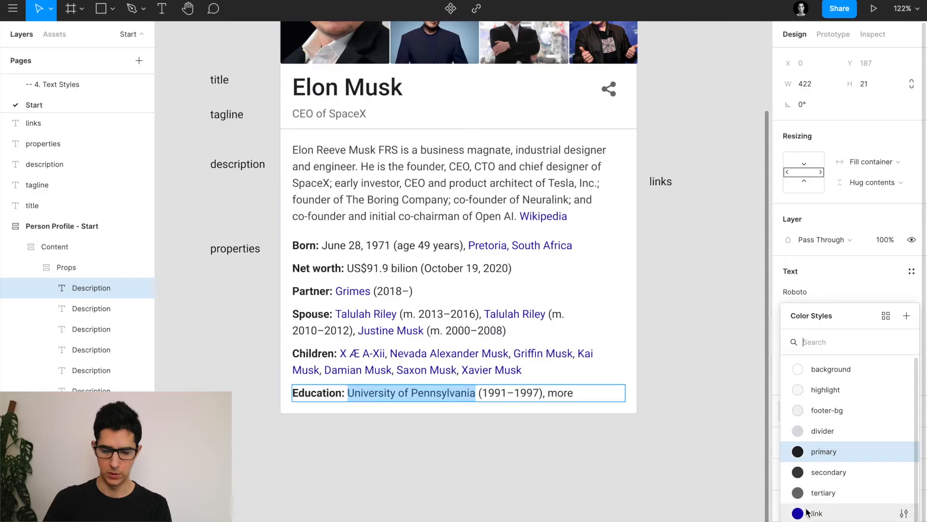
key("Escape")
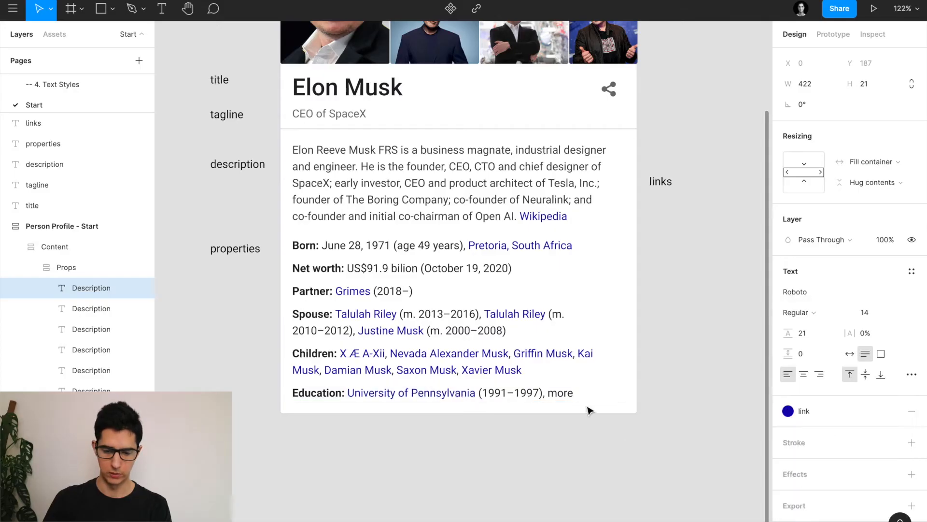
Apply the "link" color style to the word "more" in the "Education:" line and deselect it
double_click(560, 392)
left_click(790, 412)
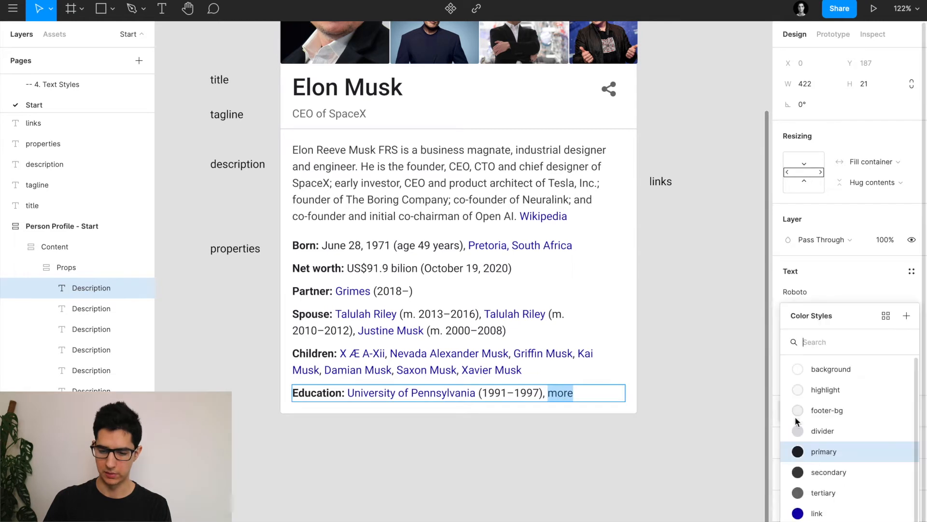
left_click(816, 514)
left_click(648, 391)
scroll(650, 392, "up", 1)
scroll(649, 392, "right", 1)
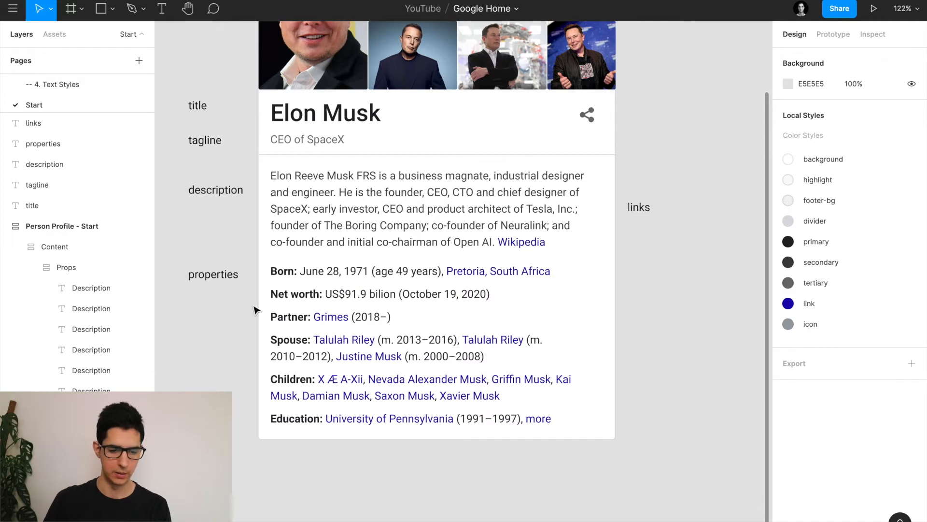
Delete the five annotation labels around the card: title, tagline, description, properties and links
left_click(213, 276)
scroll(211, 288, "up", 2)
scroll(211, 288, "left", 1)
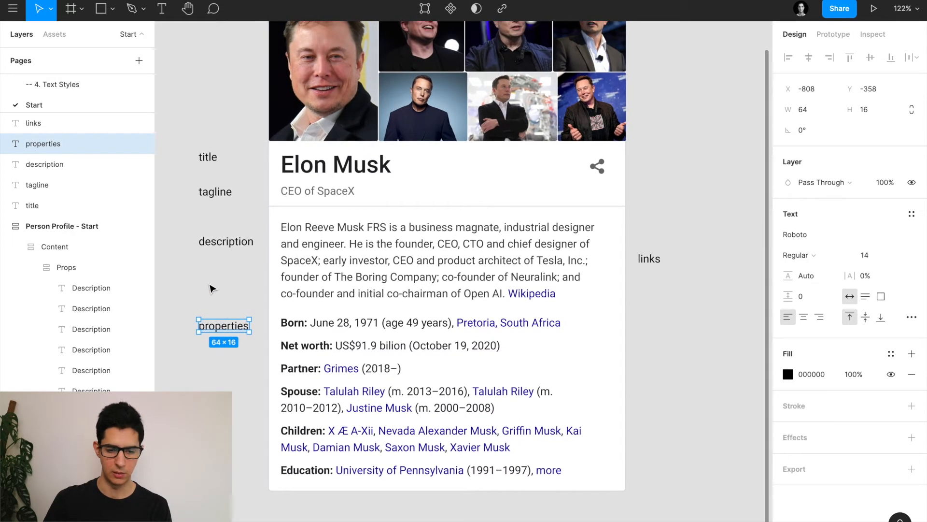
scroll(211, 289, "down", 1)
scroll(211, 288, "left", 1)
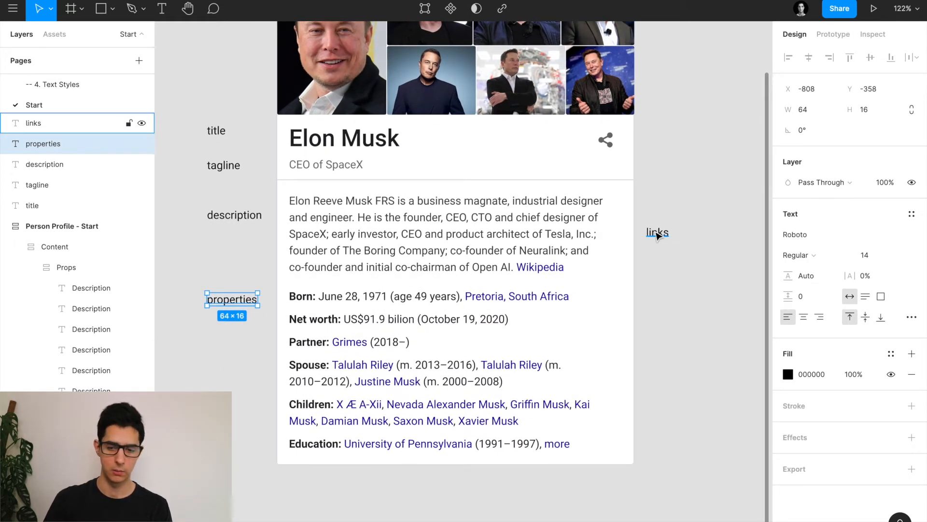
left_click(657, 233)
left_click(243, 297, "shift")
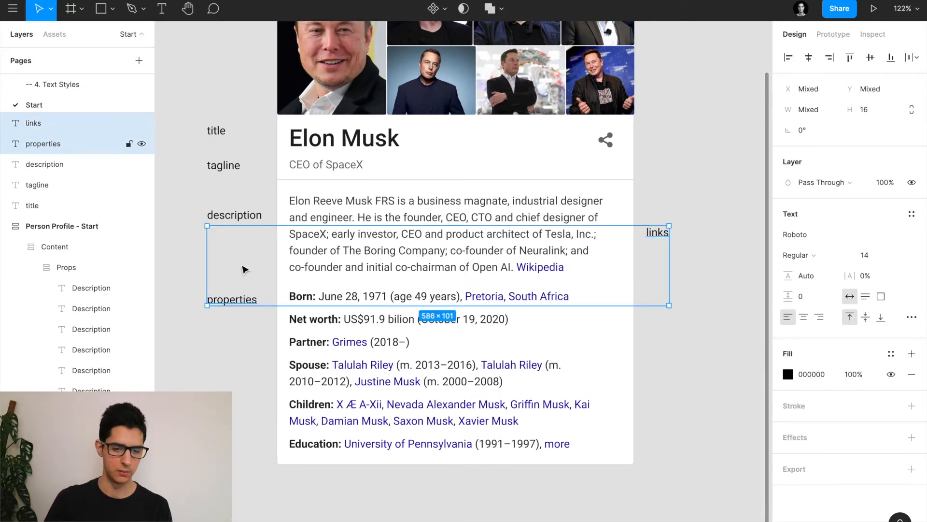
left_click(233, 216, "shift")
left_click(225, 166, "shift")
left_click(221, 138, "shift")
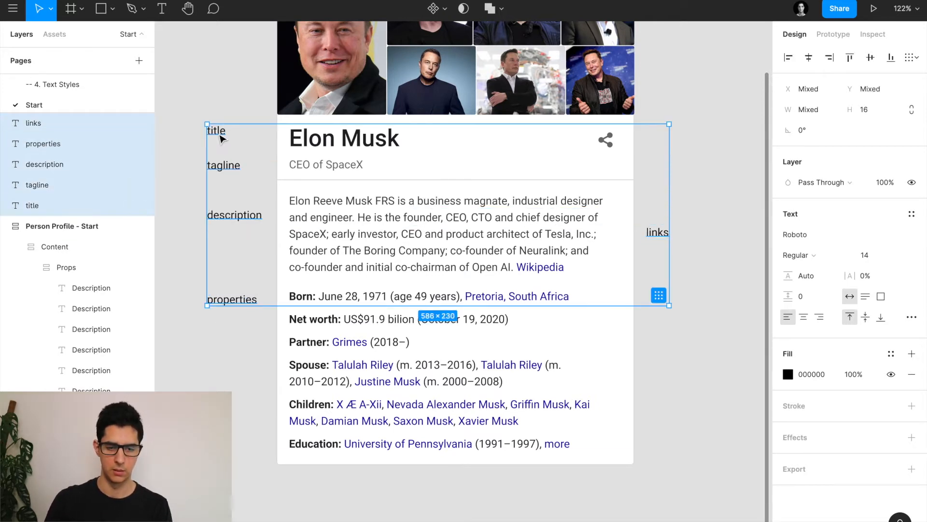
key("Delete")
Move the "Person Profile - End" frame close beside the "Person Profile - Start" frame
scroll(219, 139, "down", 5)
left_click_drag(496, 79, 388, 81)
scroll(388, 81, "up", 5)
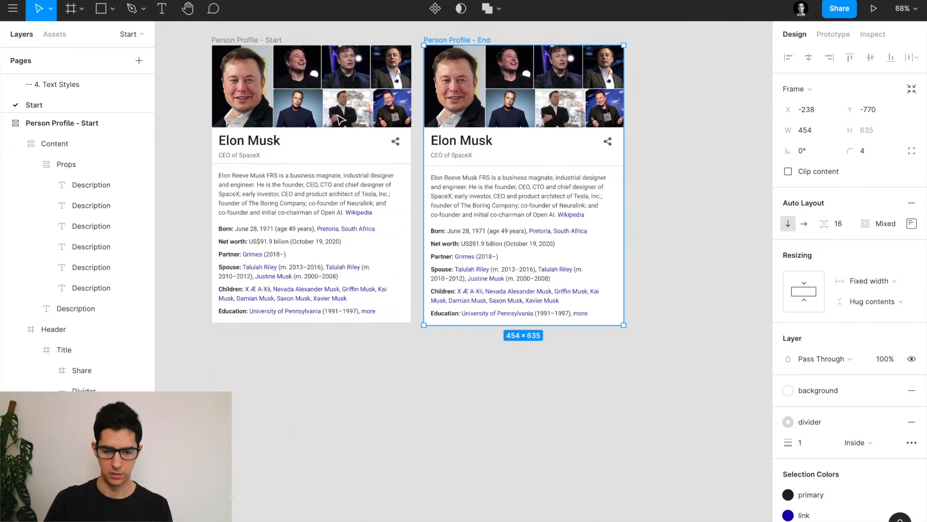
Create a text style named "title" from the name heading of the "Person Profile - Start" card
left_click(251, 156, "ctrl")
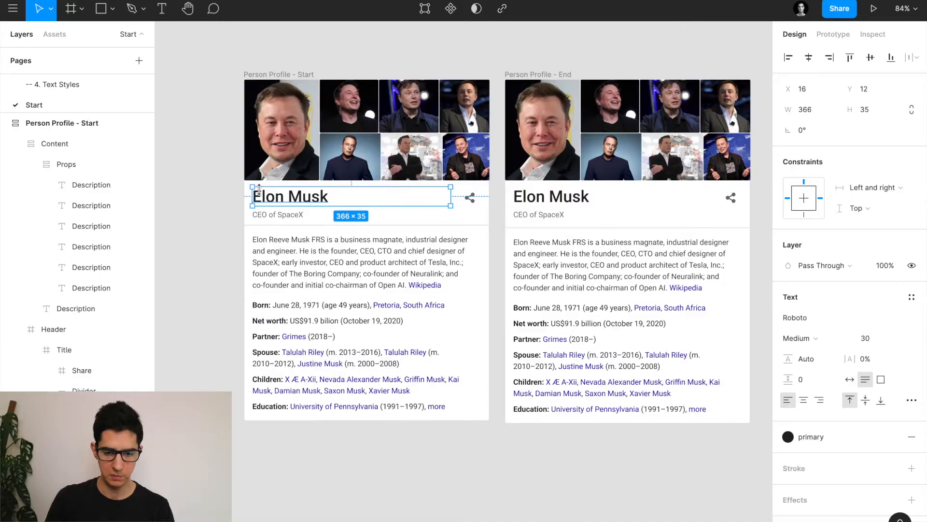
scroll(259, 189, "up", 5)
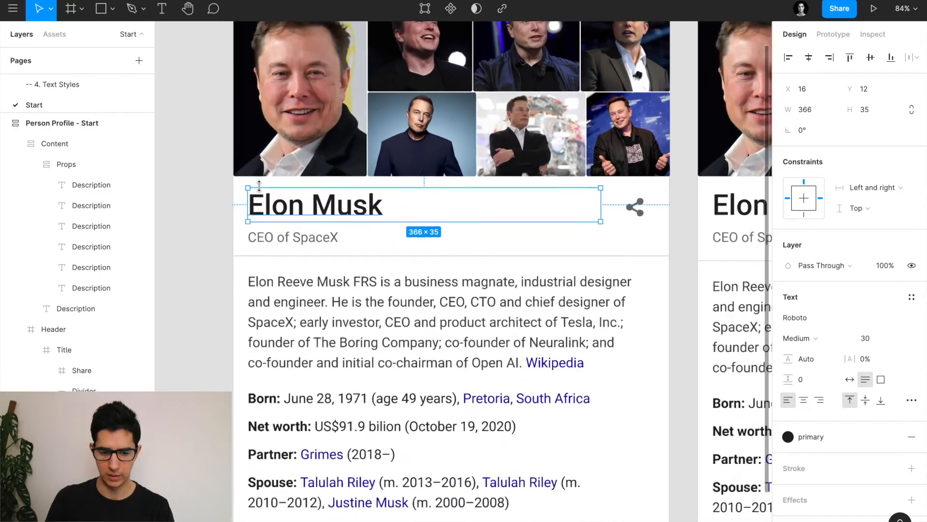
scroll(298, 186, "down", 4)
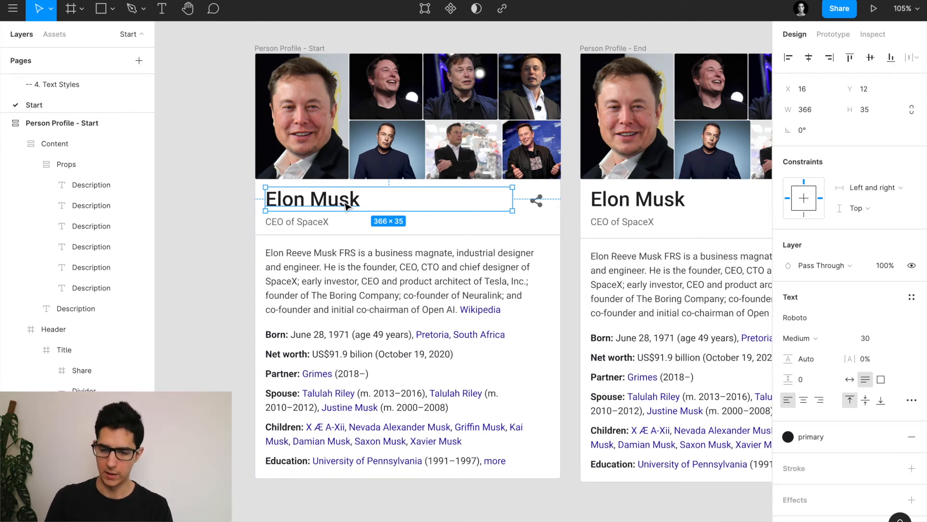
left_click(912, 298)
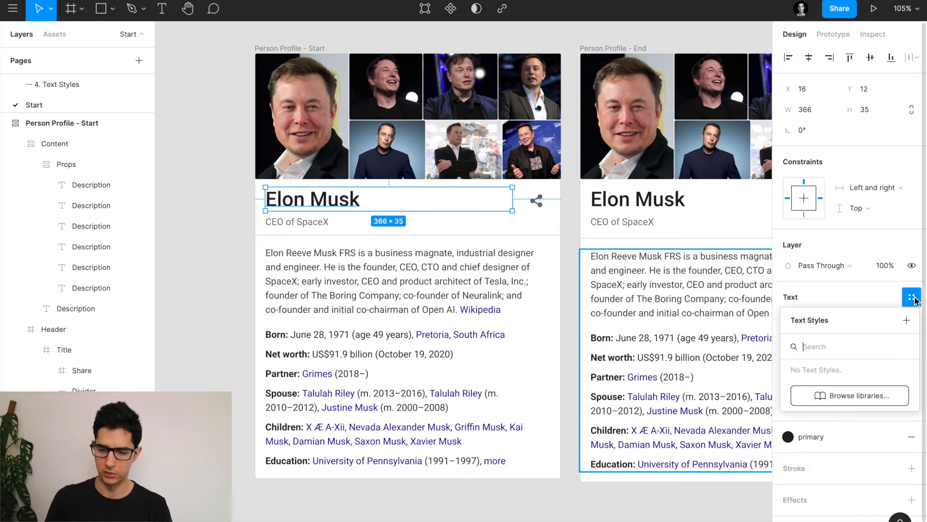
left_click(906, 321)
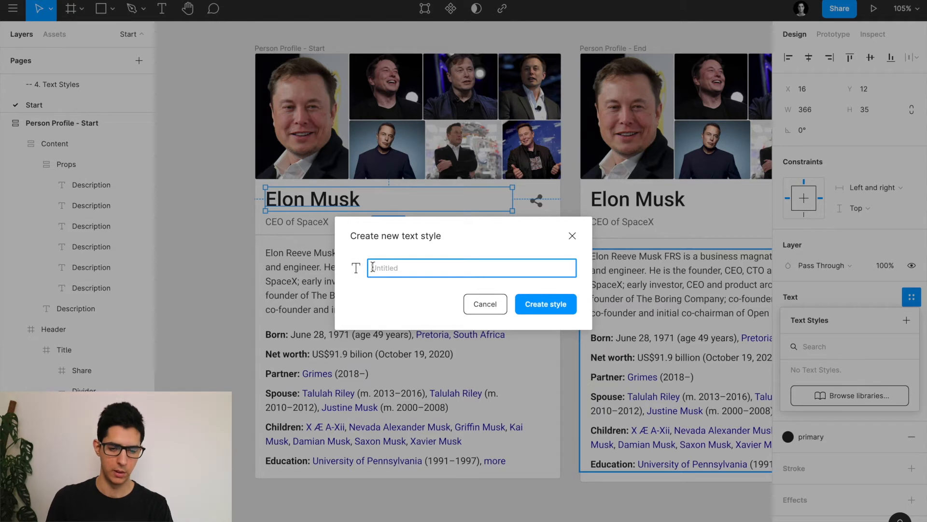
type("title")
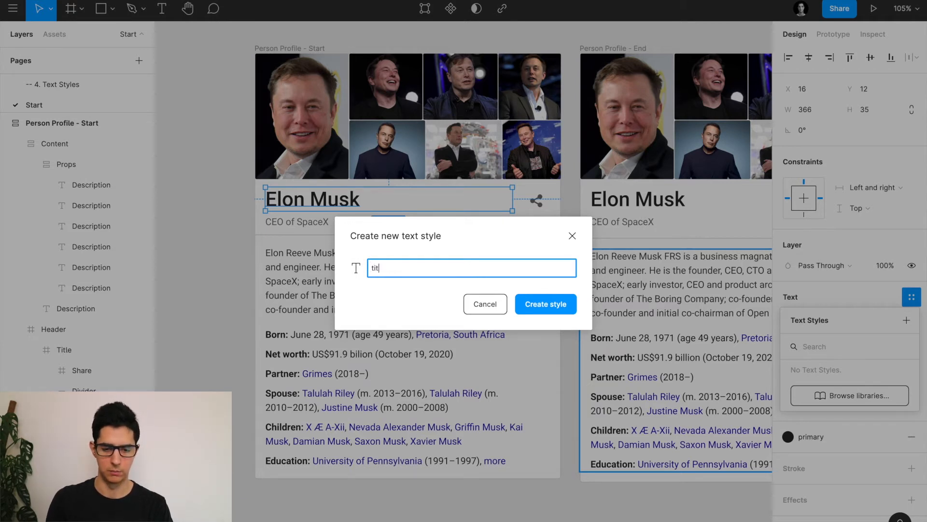
left_click(551, 306)
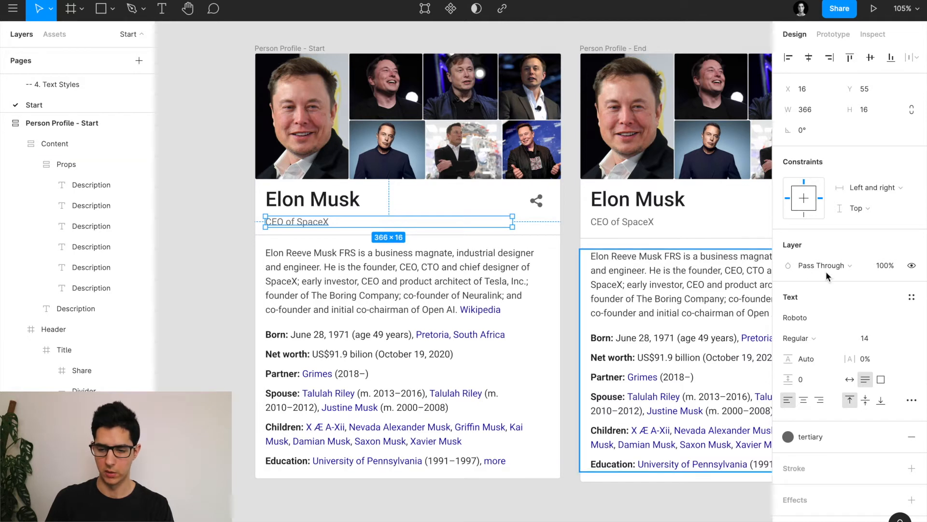
Create a text style named "label" from the "CEO of SpaceX" tagline
left_click(913, 298)
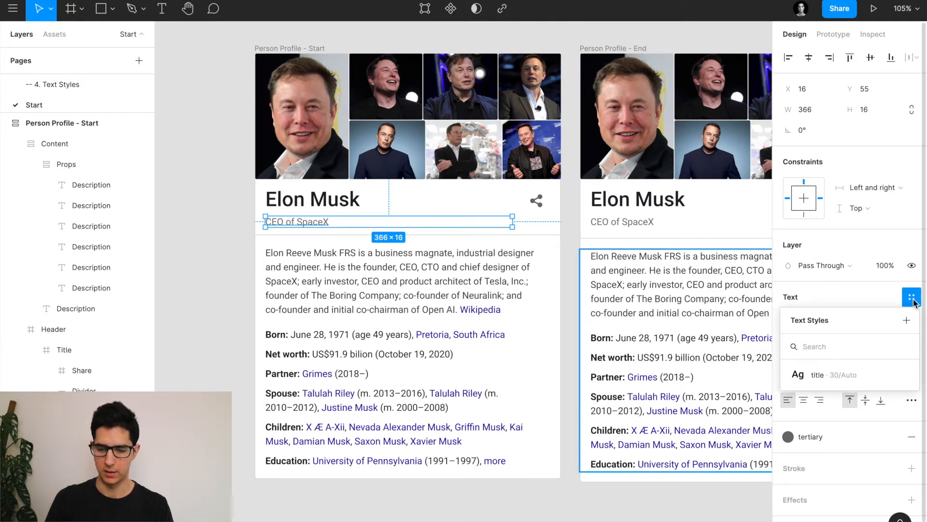
left_click(907, 321)
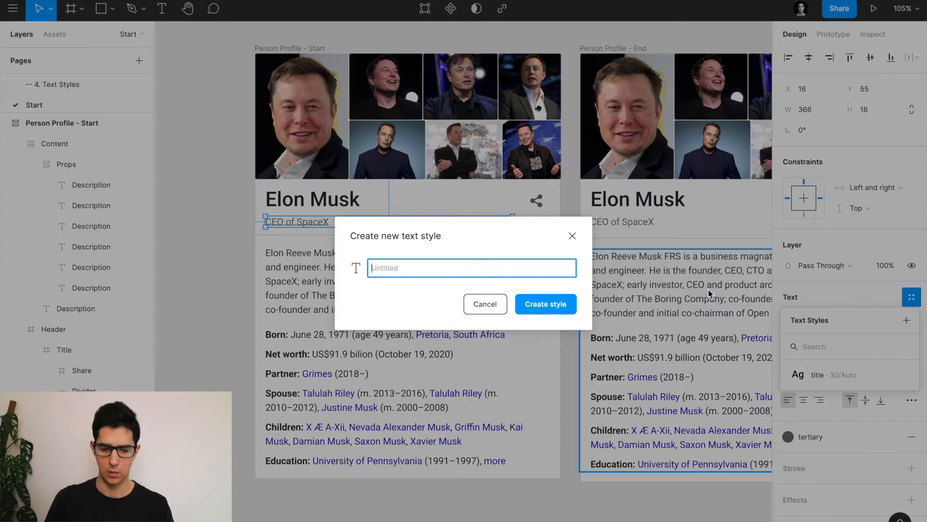
type("label")
key("Return")
Compare the description's text settings with the tagline's and create a text style named "paragraph" from the description
left_click(291, 266)
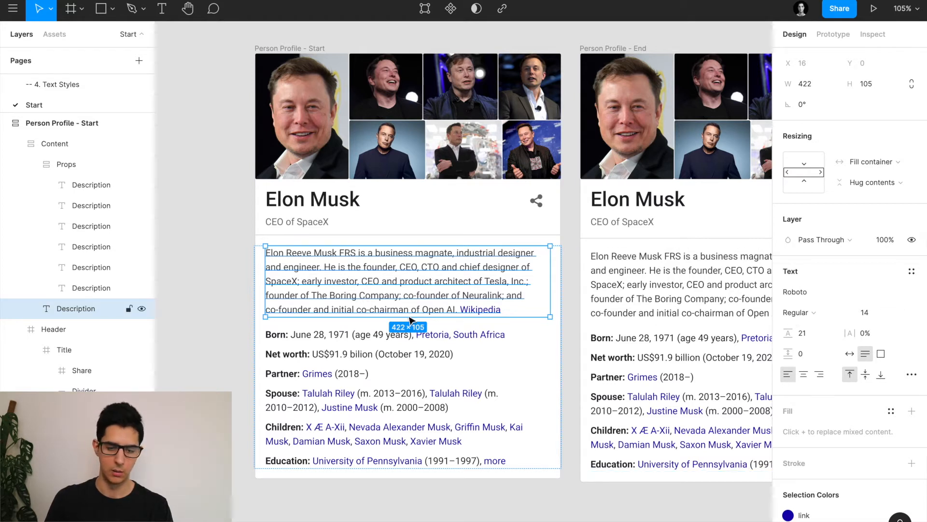
double_click(338, 281)
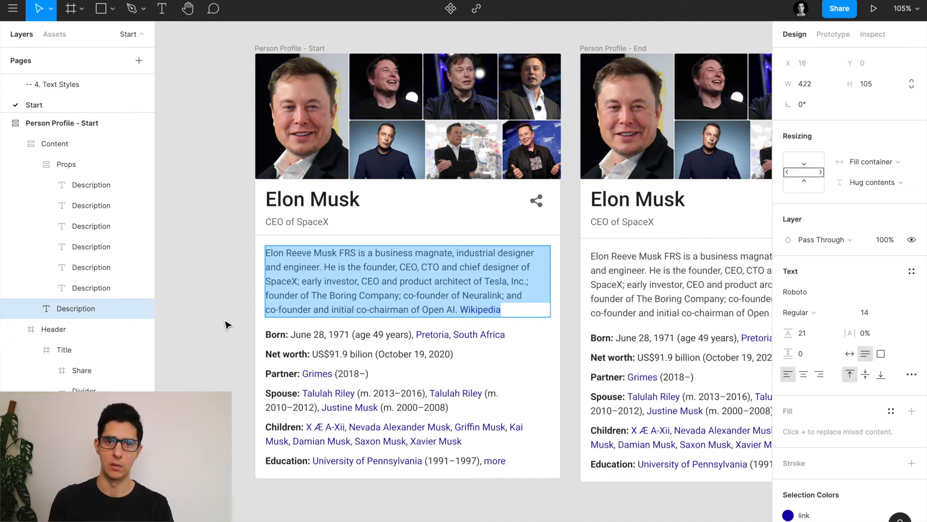
key("Escape")
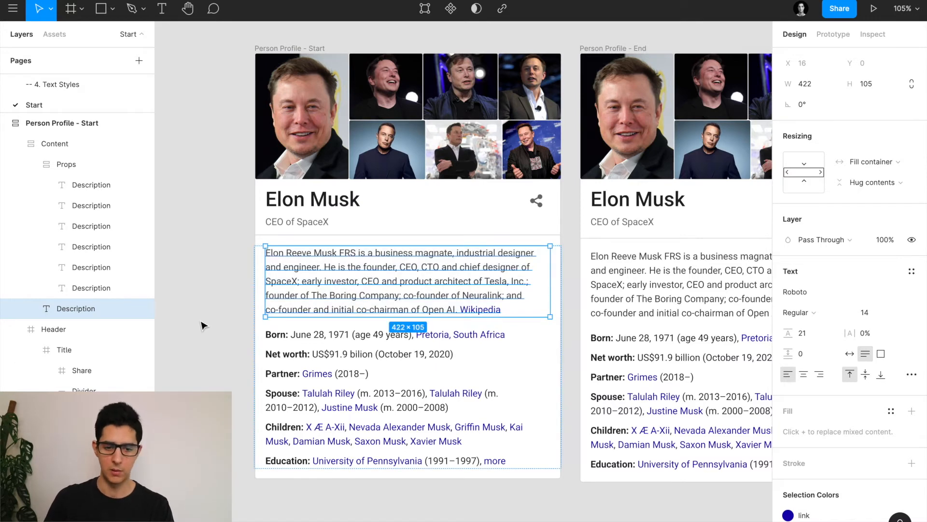
left_click(296, 222)
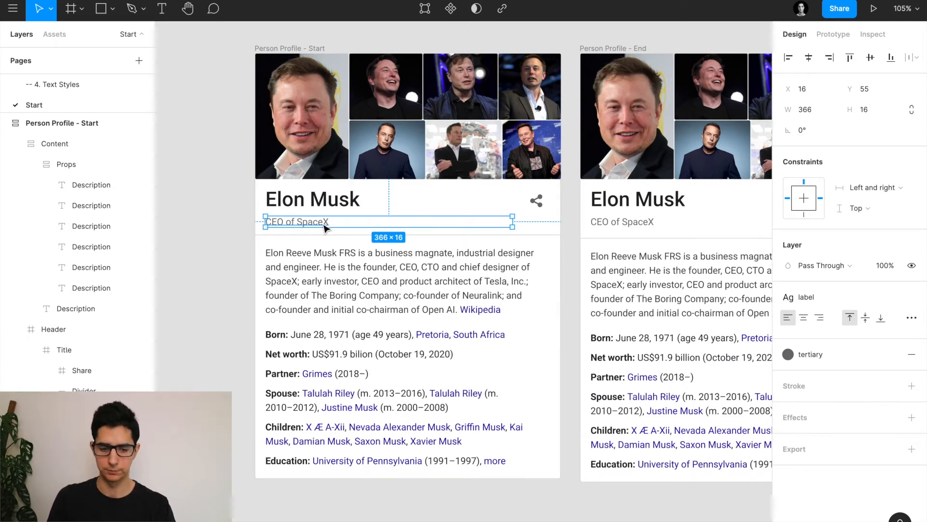
left_click(312, 269)
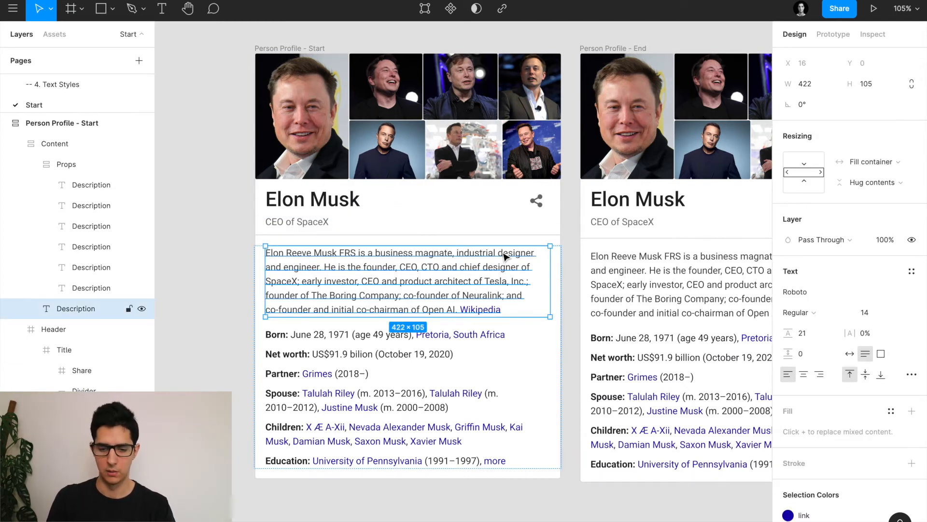
left_click(911, 273)
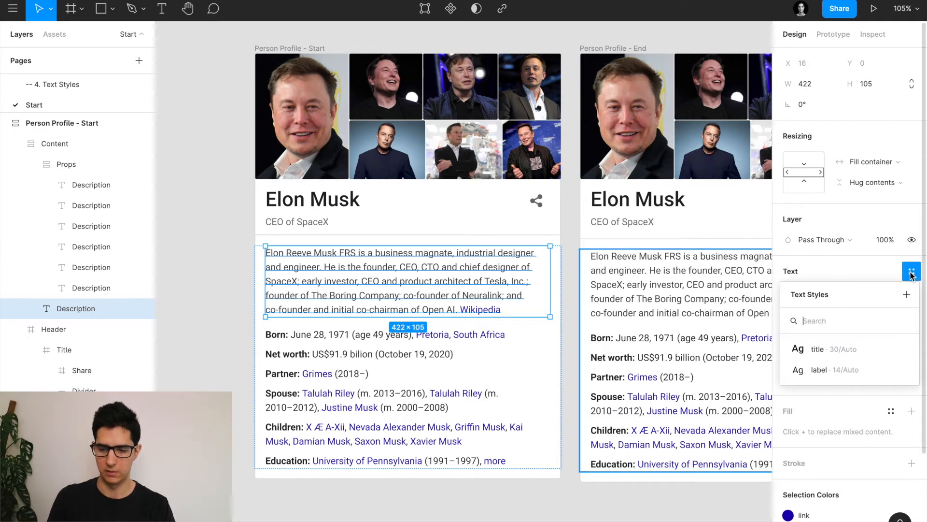
left_click(907, 295)
type("par")
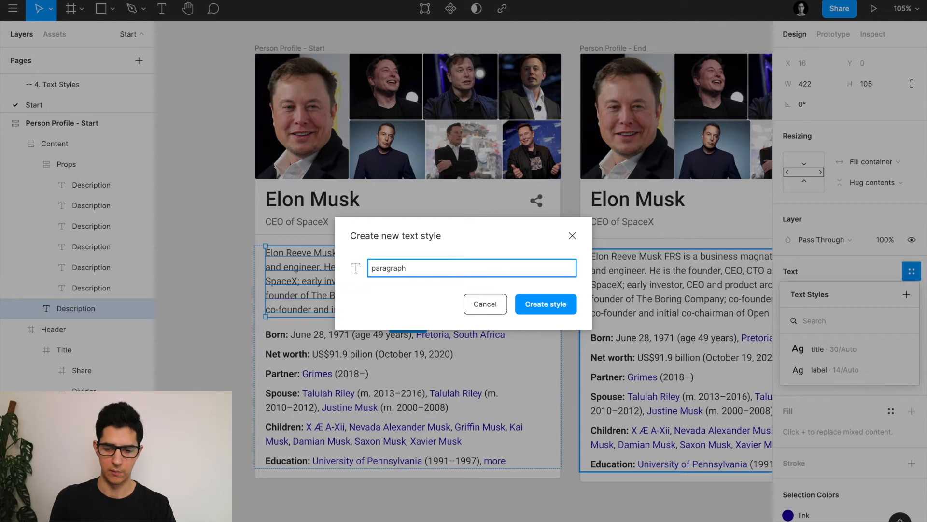
type("agraph")
key("Return")
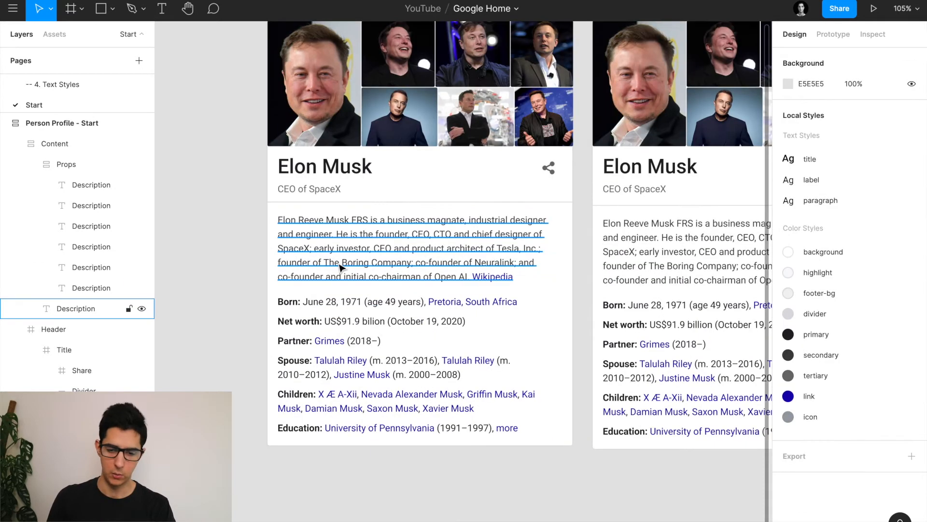
Compare the sizes and line heights of the "label" and "paragraph" text styles from the description's style list
left_click(337, 265)
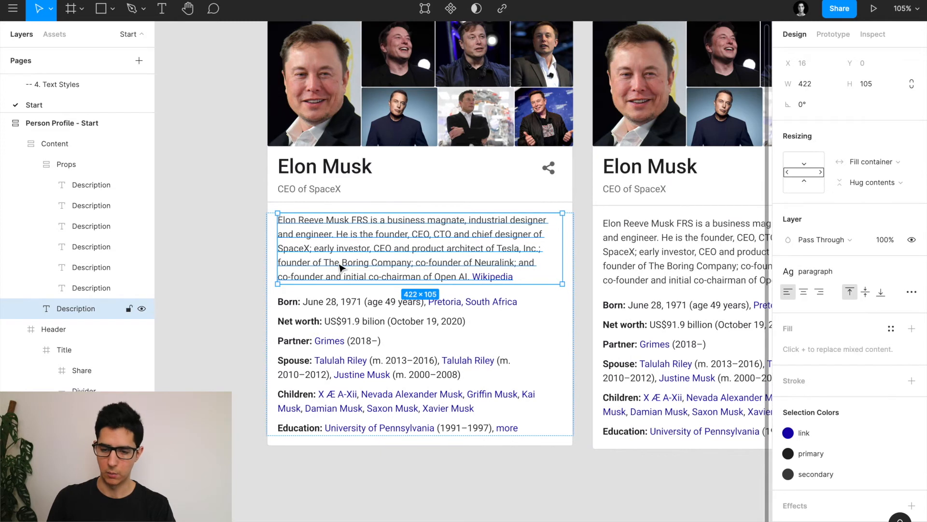
left_click(829, 268)
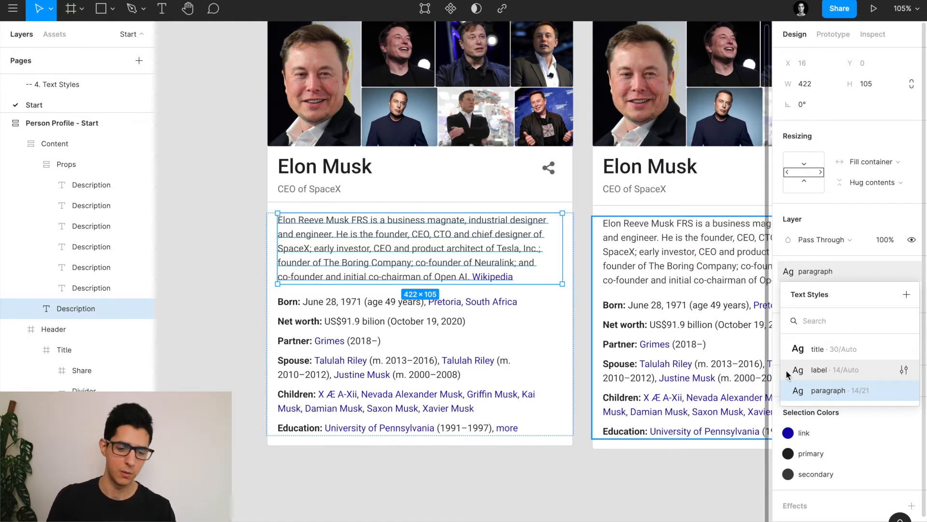
left_click(230, 356)
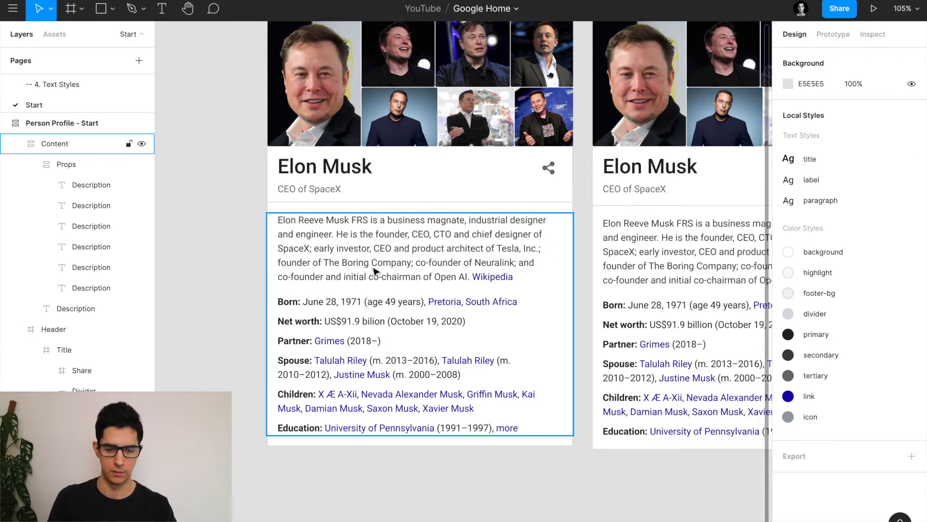
Try to apply the "paragraph" text style to the entire "Born" row of the "Person Profile - Start" card
scroll(334, 303, "down", 1)
left_click(335, 284, "ctrl")
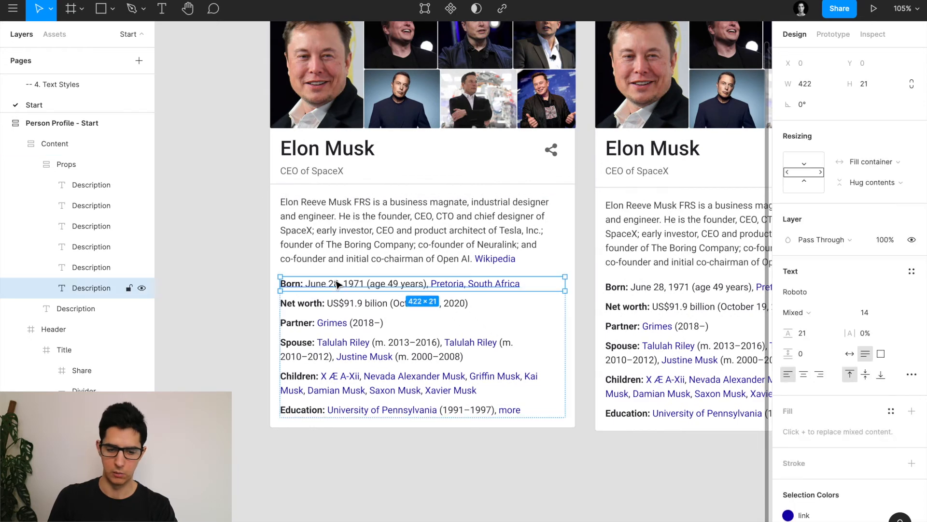
scroll(337, 284, "up", 2)
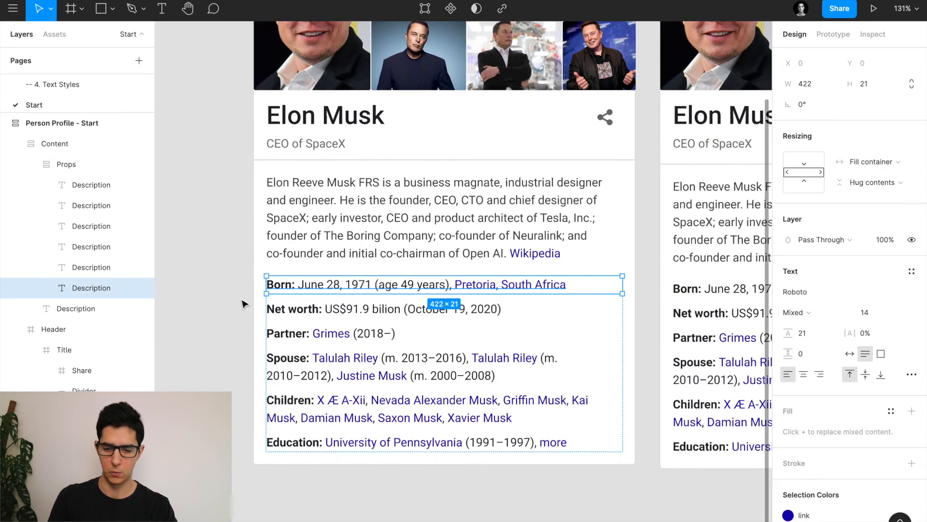
left_click(912, 271)
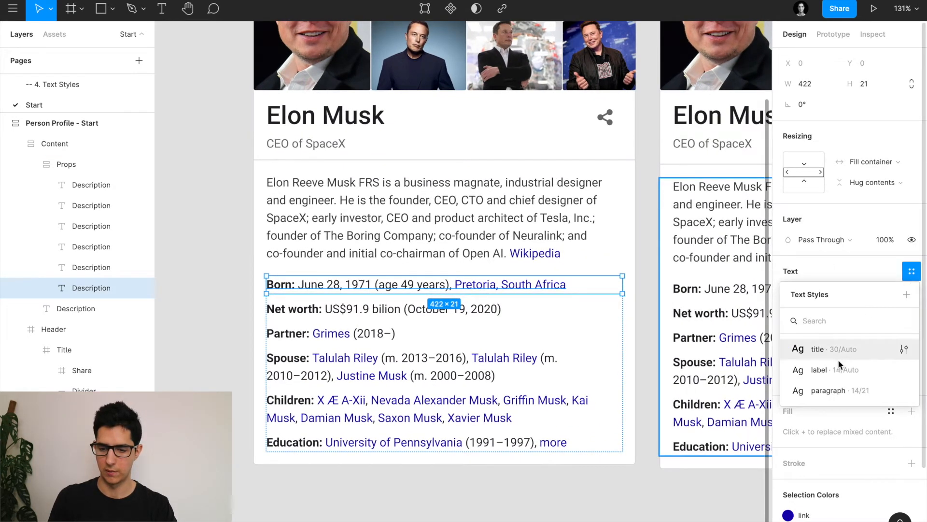
left_click(834, 387)
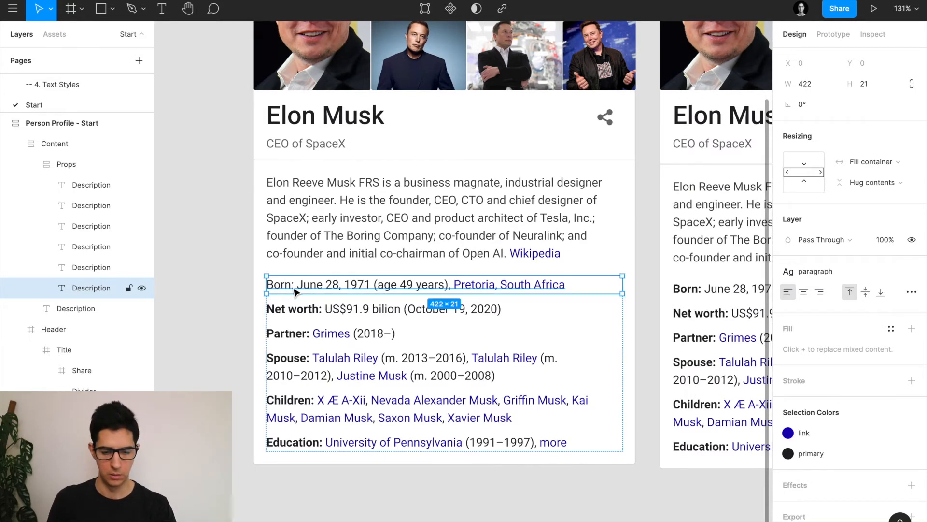
left_click(229, 302)
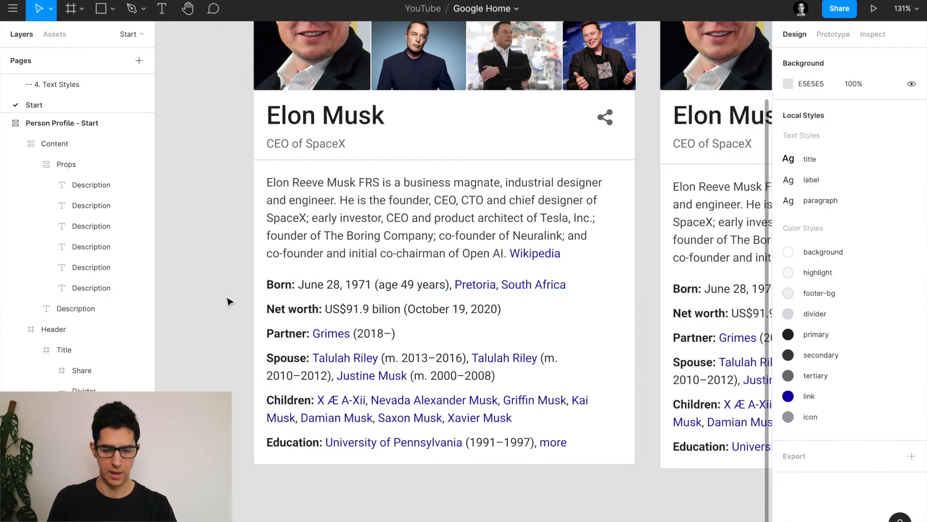
Apply the "paragraph" text style to only the text after the "Born:" label
double_click(334, 281)
left_click_drag(297, 284, 615, 280)
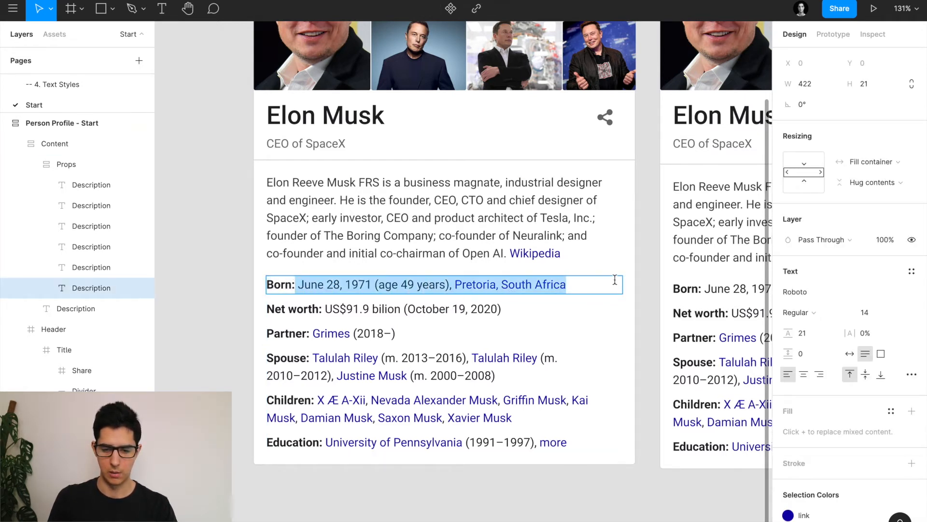
left_click(911, 271)
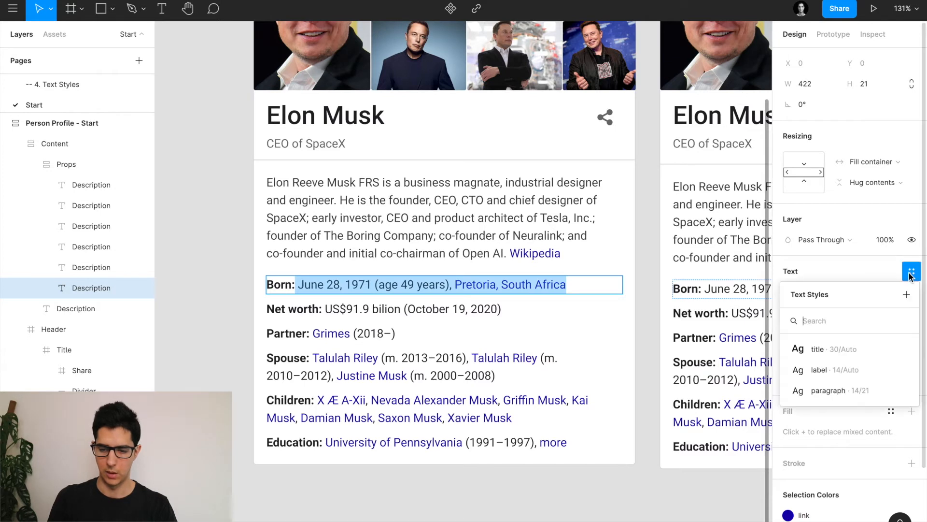
left_click(836, 391)
Apply the "paragraph" text style to the text after the "Net worth:" and "Partner:" labels
left_click_drag(321, 309, 551, 313)
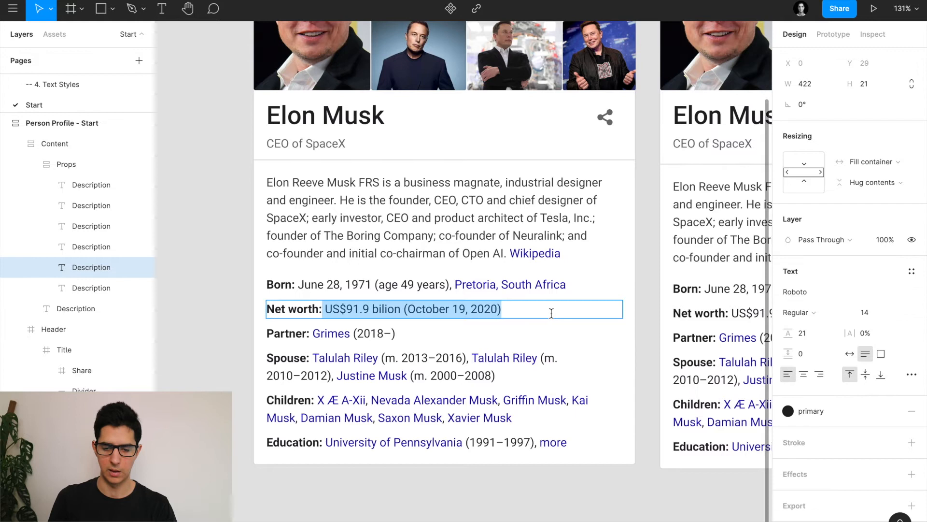
left_click(912, 271)
left_click(828, 389)
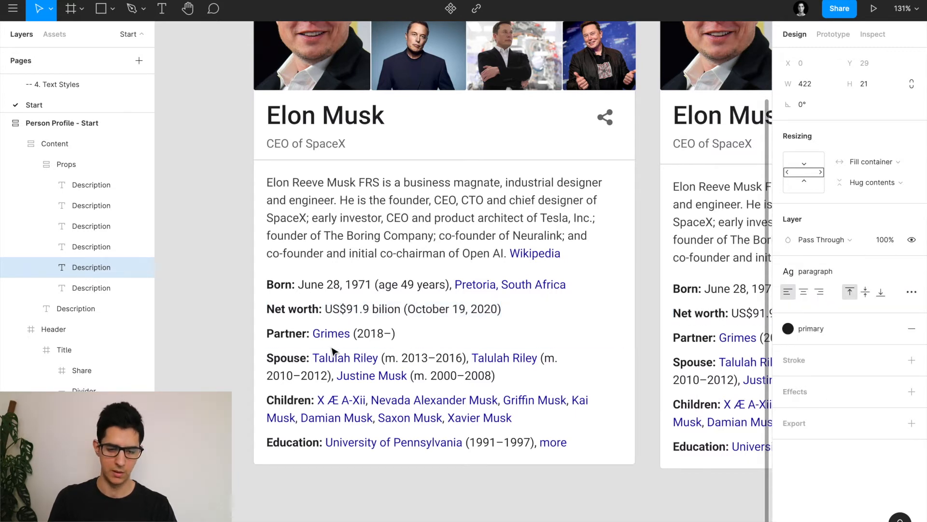
left_click(320, 333)
left_click_drag(311, 333, 420, 333)
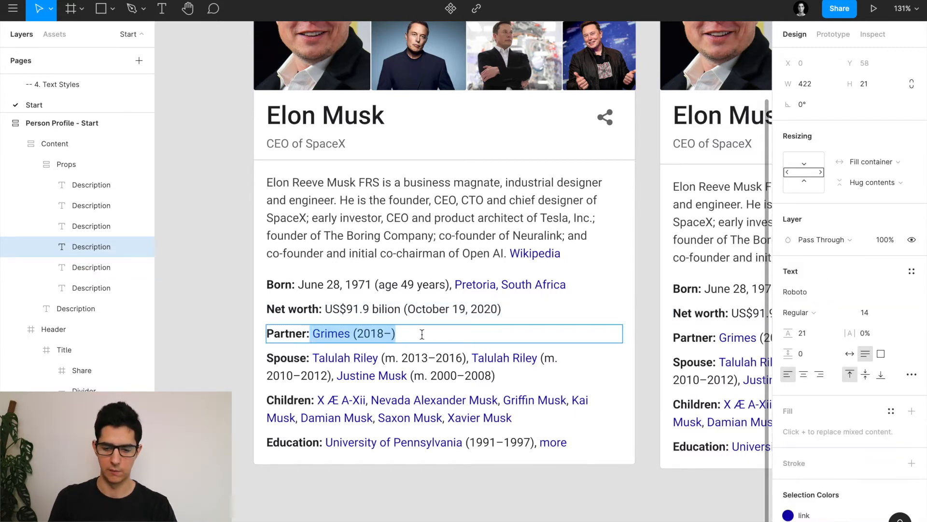
left_click(911, 271)
left_click(822, 388)
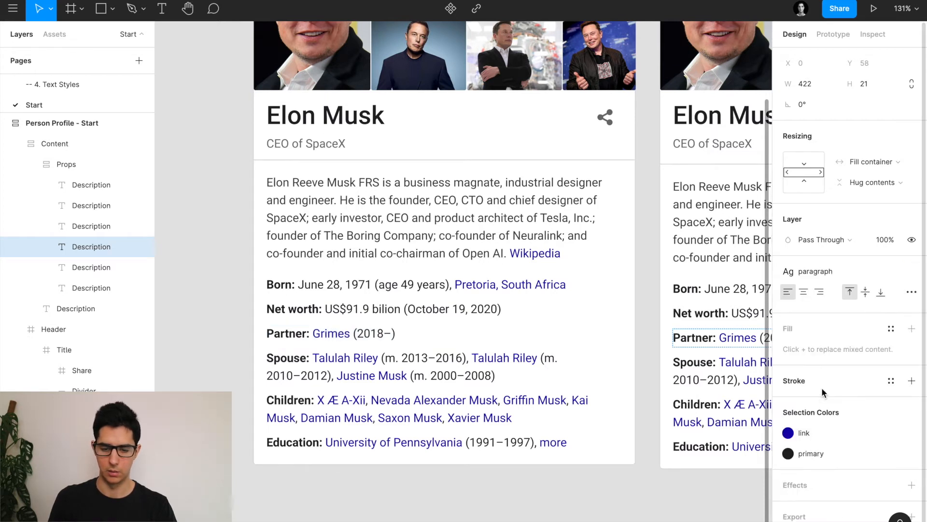
left_click(312, 358)
left_click_drag(312, 358, 497, 376)
left_click(337, 358)
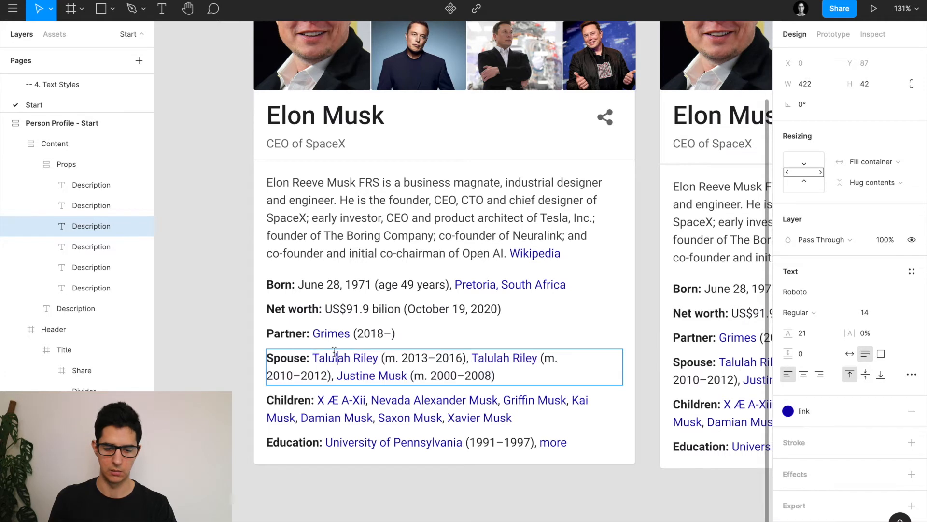
Rename the "paragraph" text style to "paragraph / regular"
left_click(231, 302)
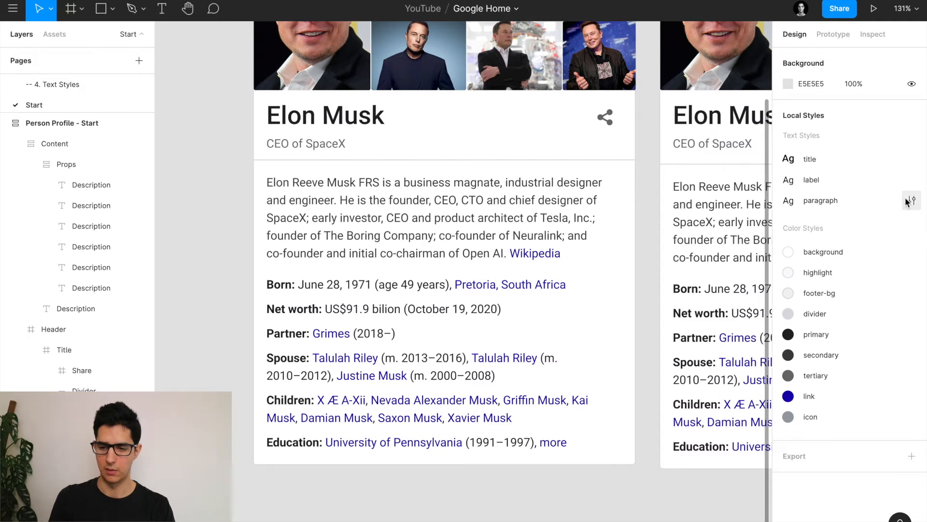
left_click(908, 200)
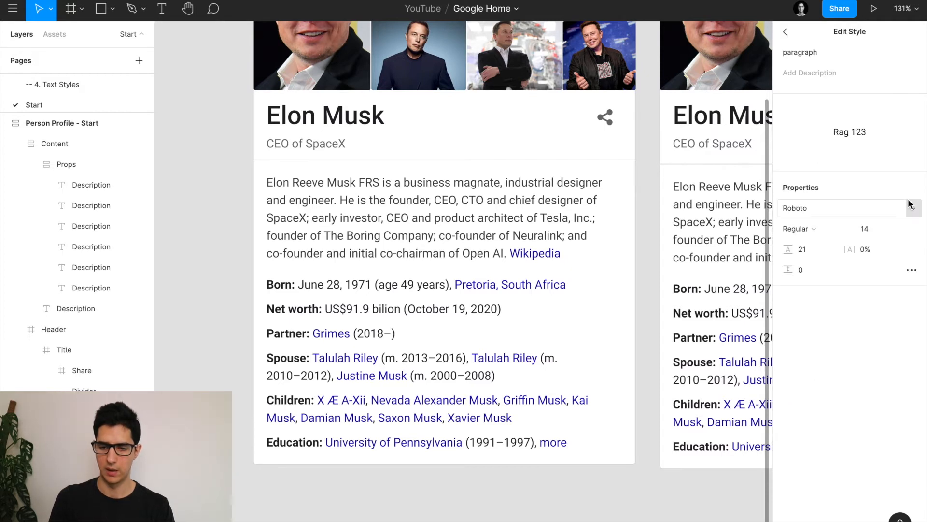
left_click(834, 53)
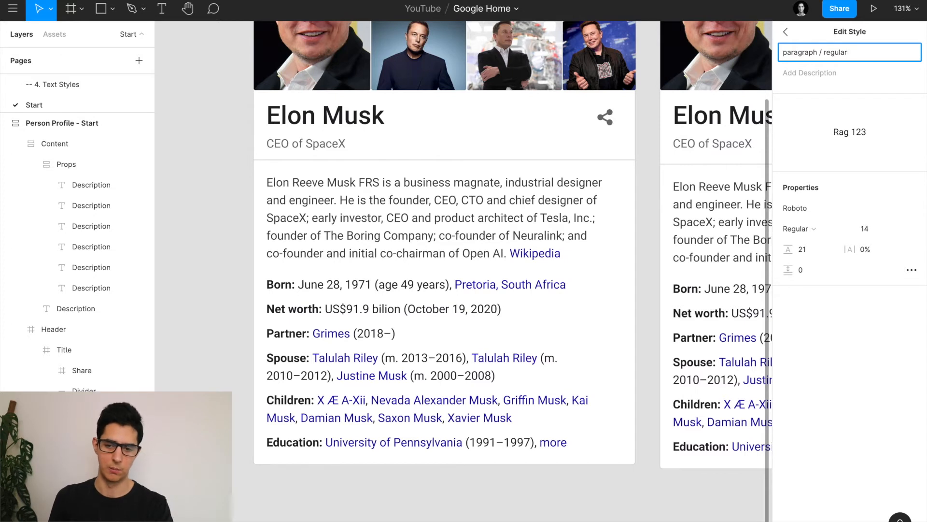
left_click(784, 34)
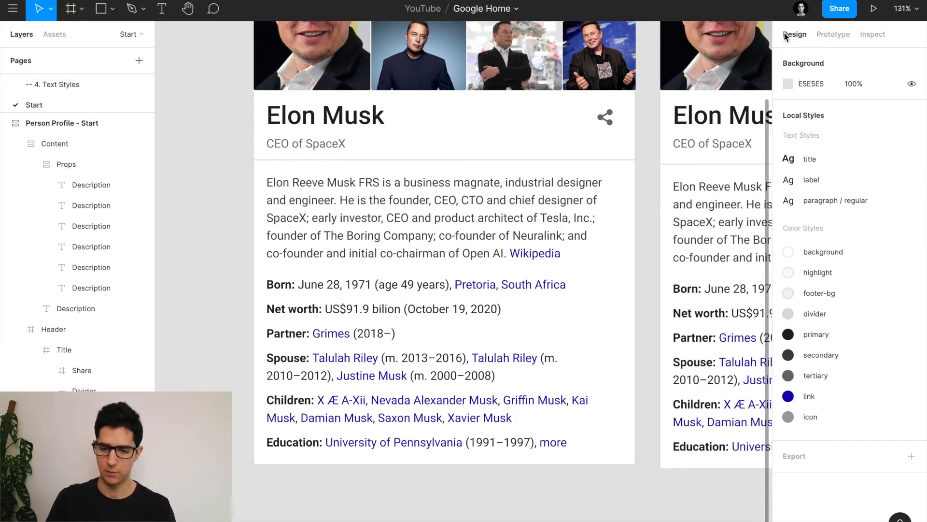
Create a text style named "paragraph / bold" from the bold "Born:" label
double_click(336, 286)
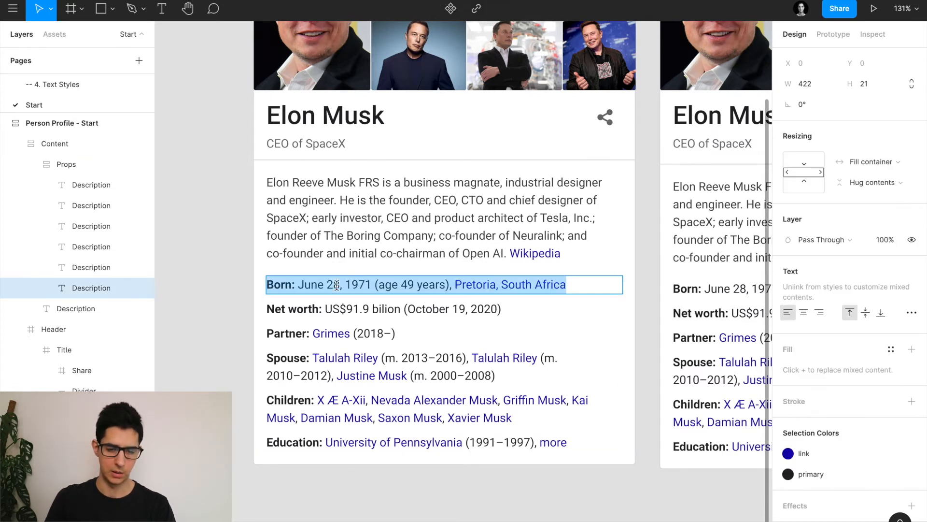
left_click_drag(297, 285, 270, 285)
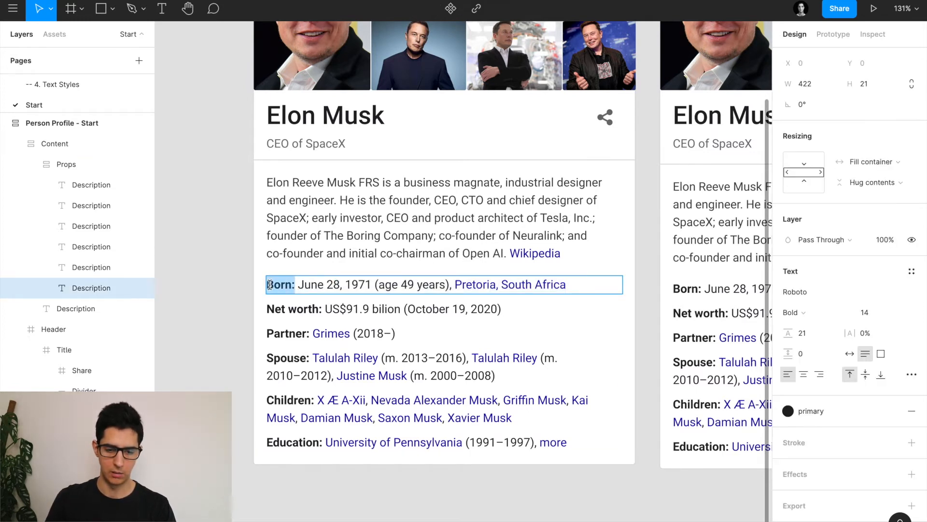
left_click(911, 271)
left_click(906, 297)
type("paragraph / bold")
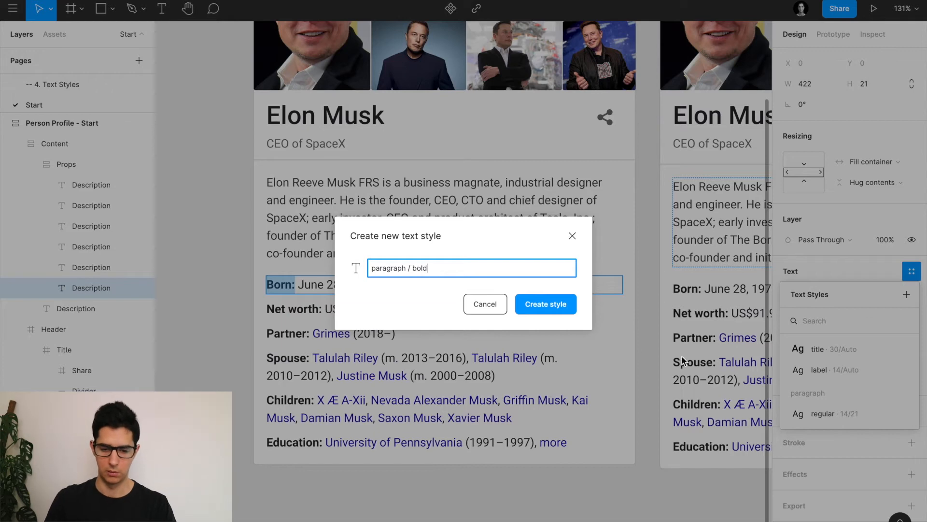
left_click(555, 310)
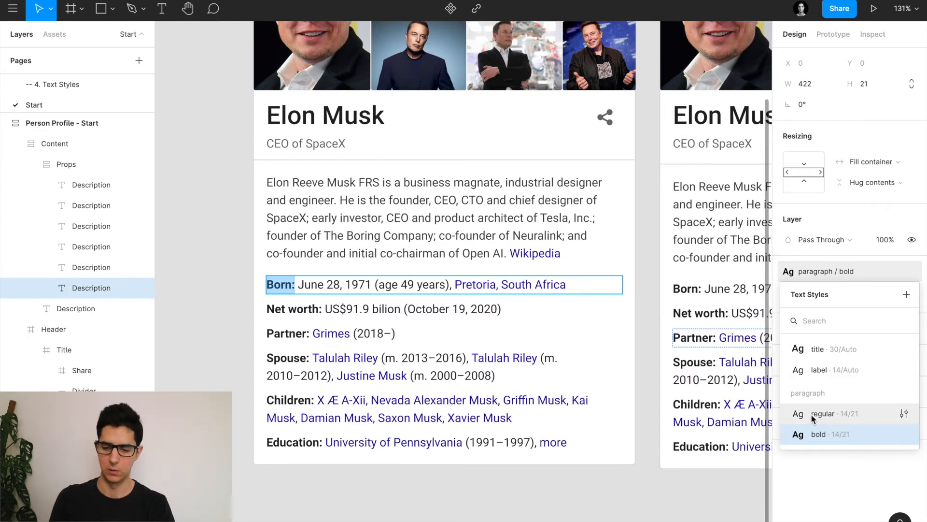
Apply the "paragraph / bold" text style to the "Net worth:" label and open the text style list for the "Partner:" label
key("Tab")
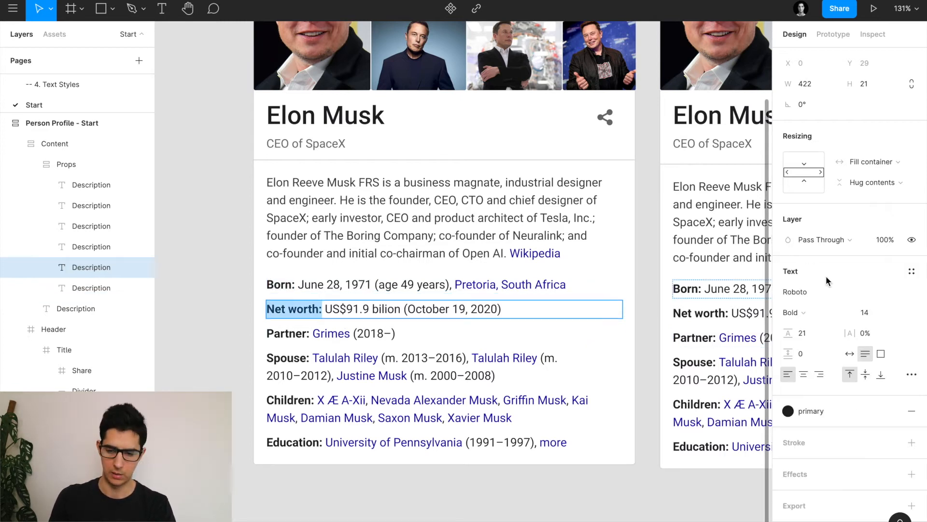
left_click(911, 271)
left_click(816, 434)
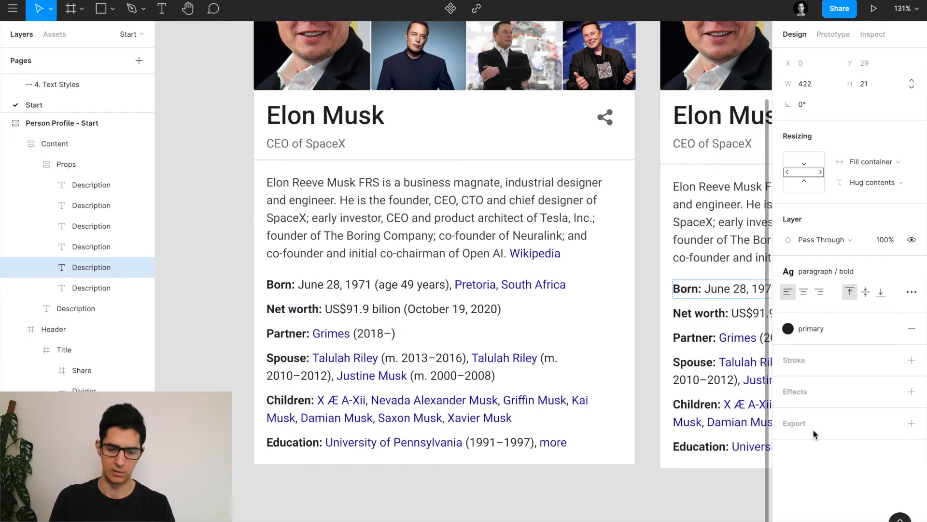
double_click(312, 333)
left_click_drag(312, 333, 266, 333)
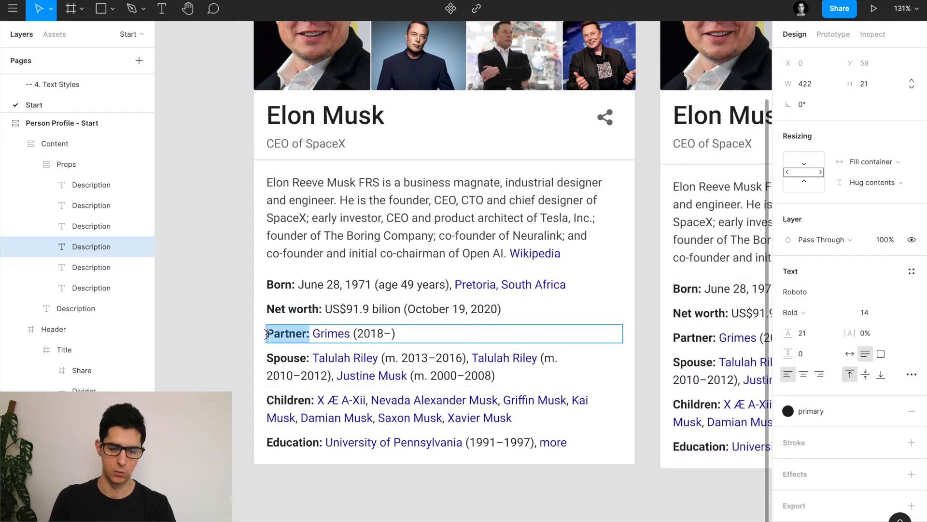
left_click(911, 271)
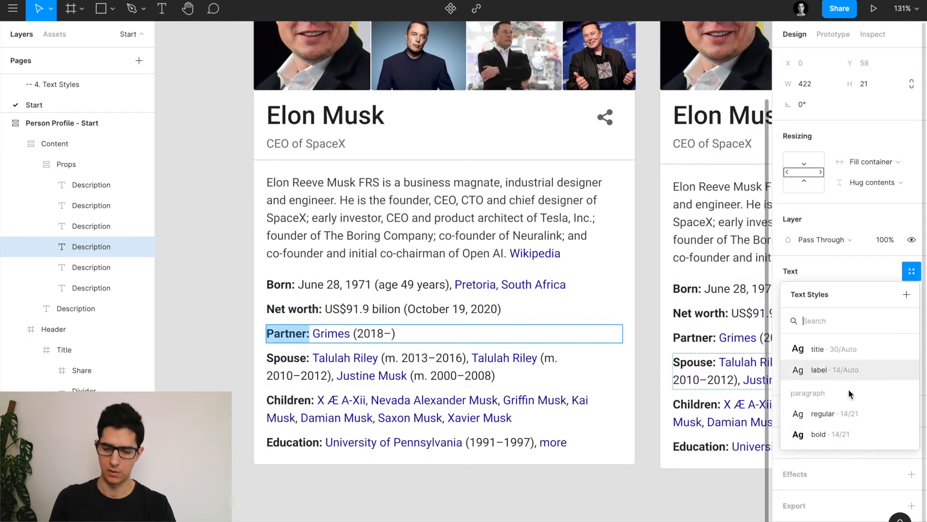
Apply the "paragraph / bold" text style to the "Education:" label and leave text editing
double_click(322, 442)
left_click_drag(322, 441, 267, 442)
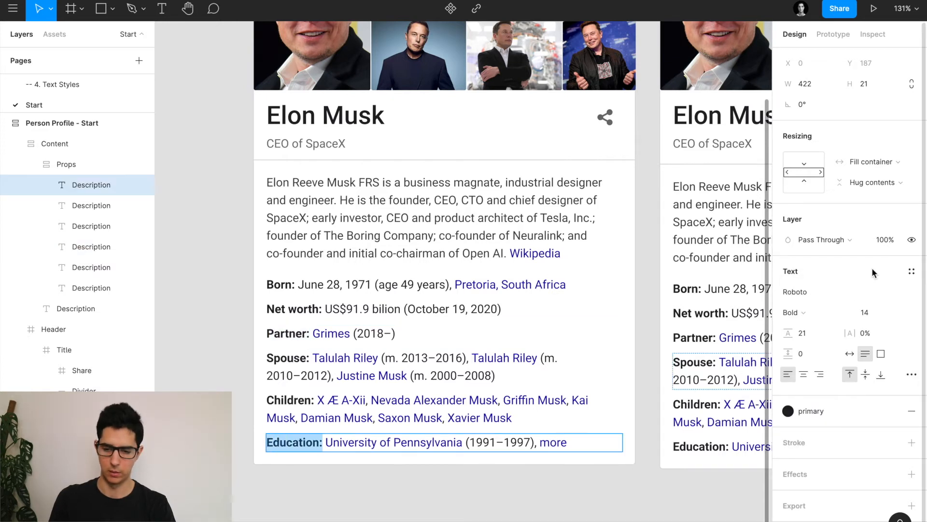
left_click(909, 276)
left_click(816, 490)
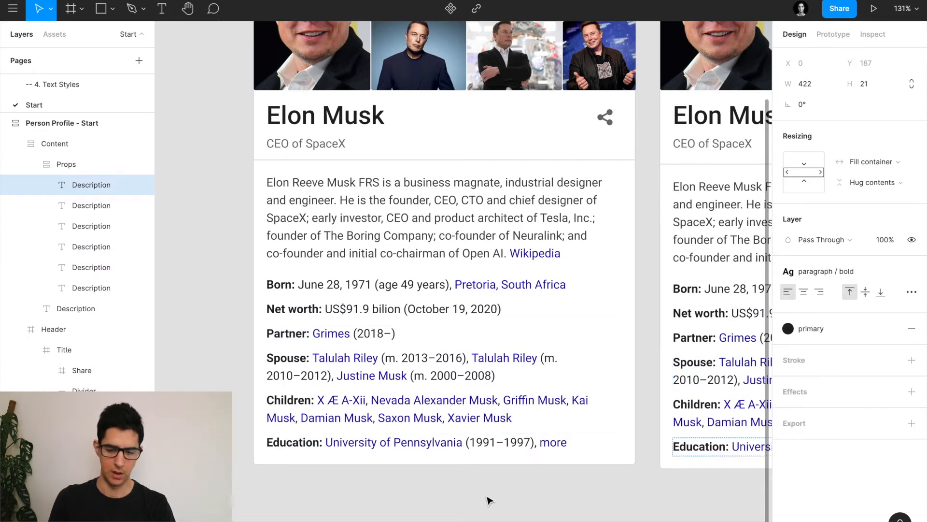
key("Escape")
left_click(477, 505)
Check the text styles assigned to the "Education" row and to the label and value of the "Born" row
double_click(454, 442)
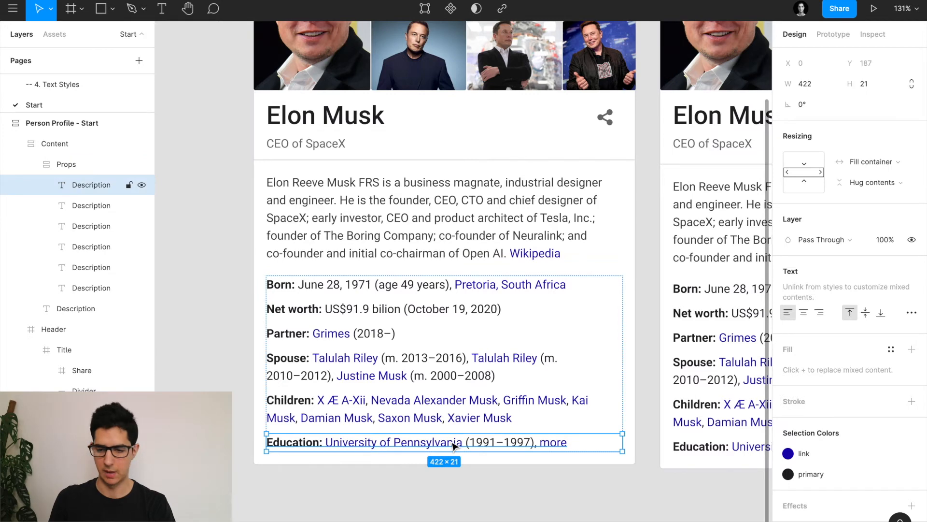
left_click(367, 478)
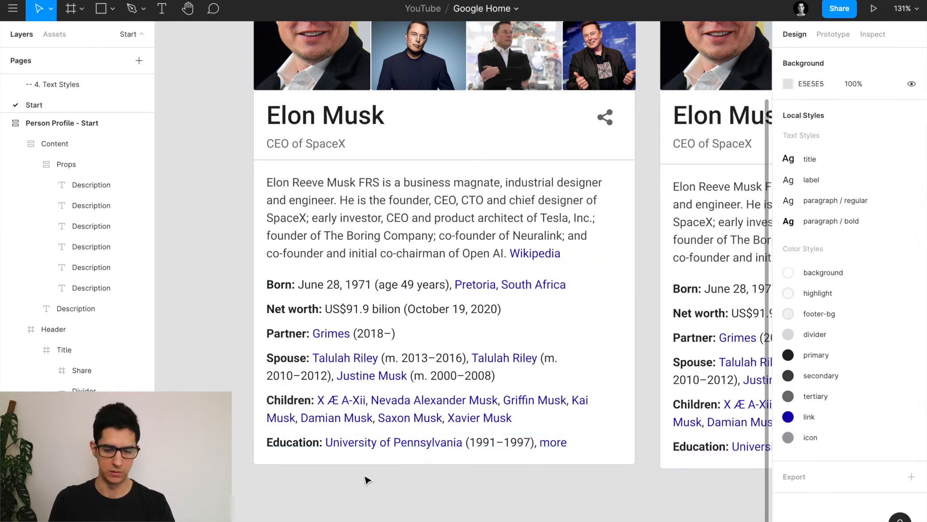
double_click(367, 235)
left_click(337, 278)
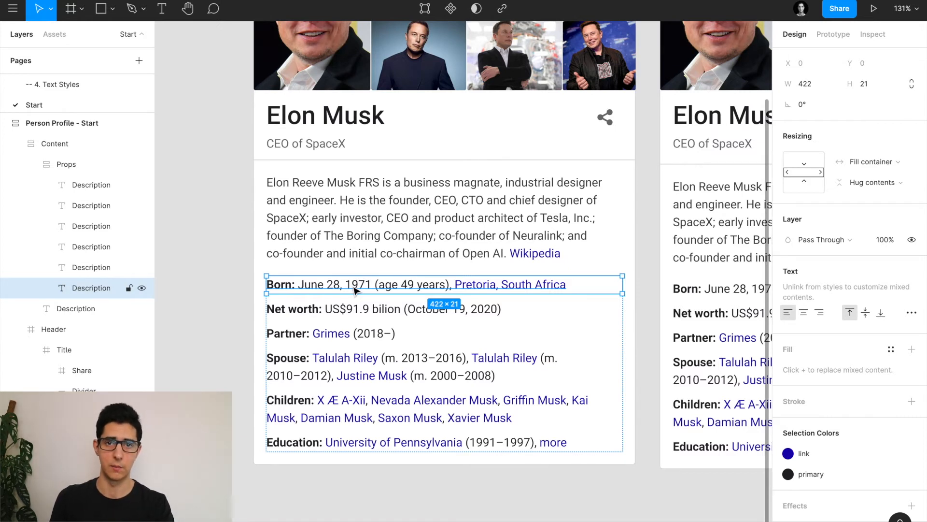
double_click(355, 289)
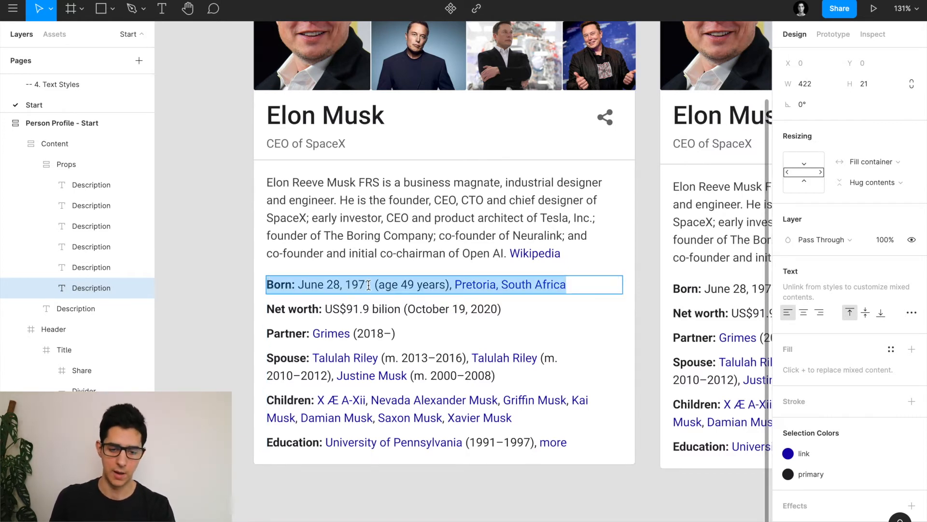
left_click(368, 285)
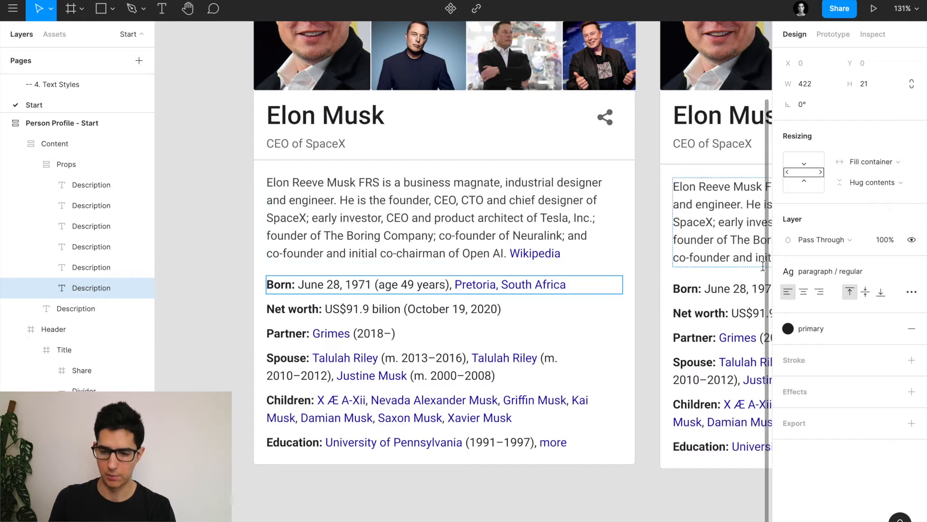
left_click(273, 289)
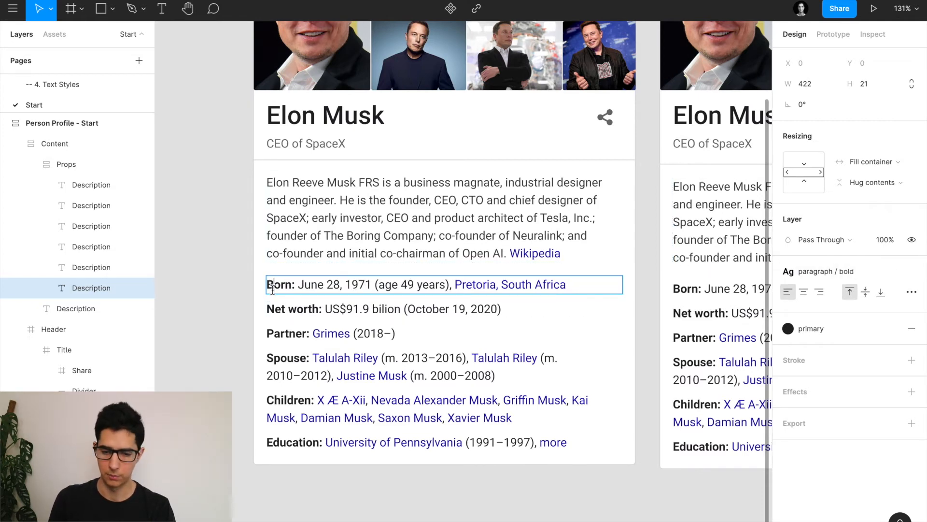
left_click(244, 285)
Check the text styles assigned to the name heading, tagline and description, and compare the Start and End cards side by side
scroll(270, 232, "up", 1)
left_click(328, 157)
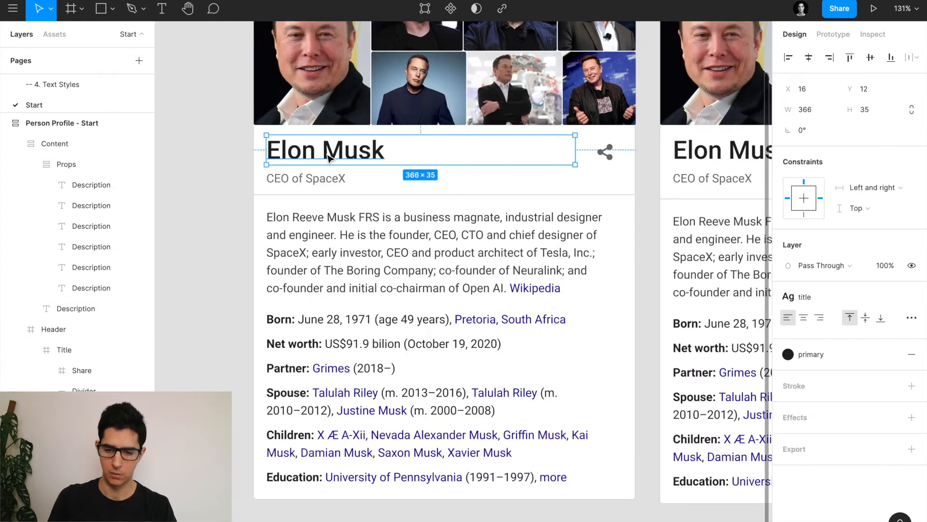
left_click(324, 183)
left_click(335, 233)
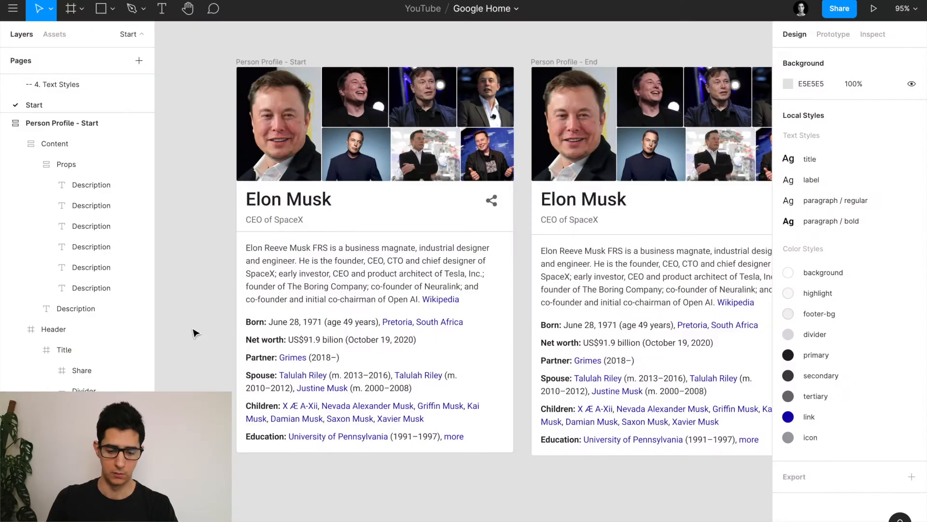
scroll(194, 334, "down", 5, "ctrl")
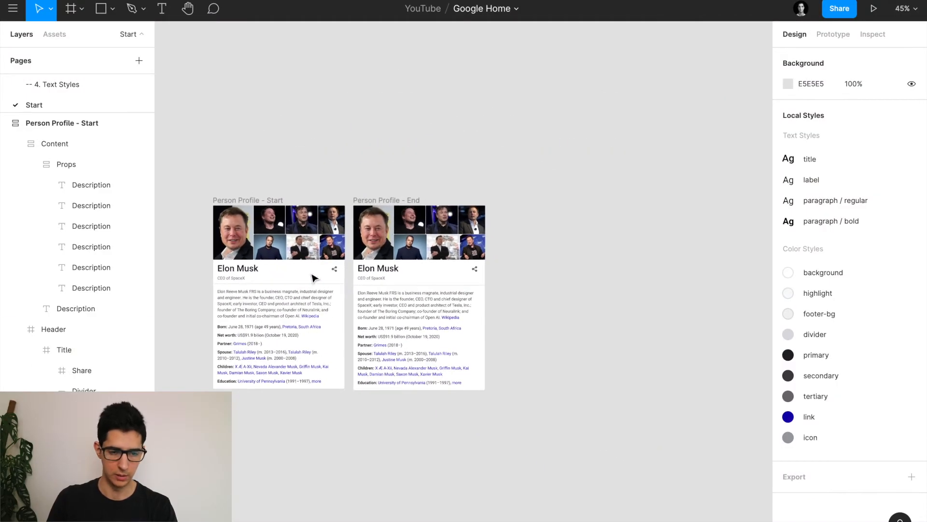
Copy the Colors frame from the End page and paste it onto the Start page with the Person Profile cards
scroll(68, 103, "down", 2)
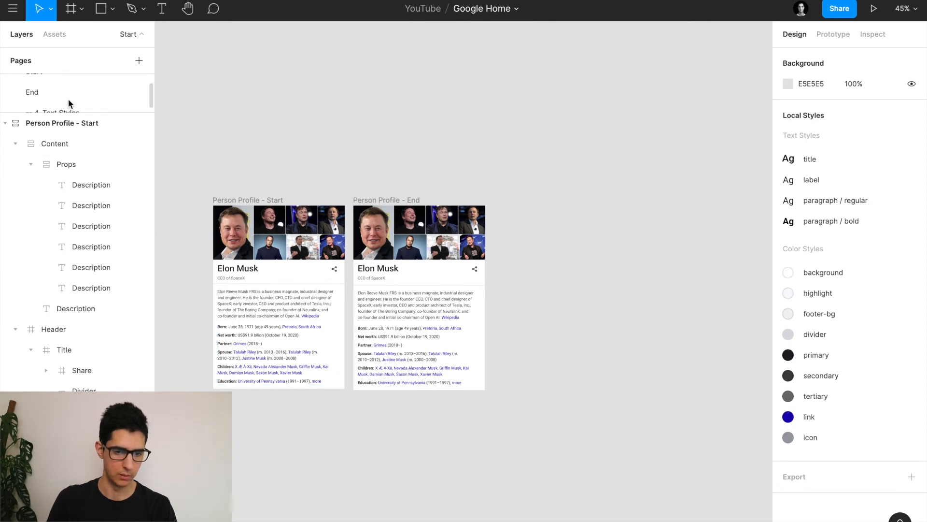
left_click(68, 103)
scroll(280, 140, "left", 2)
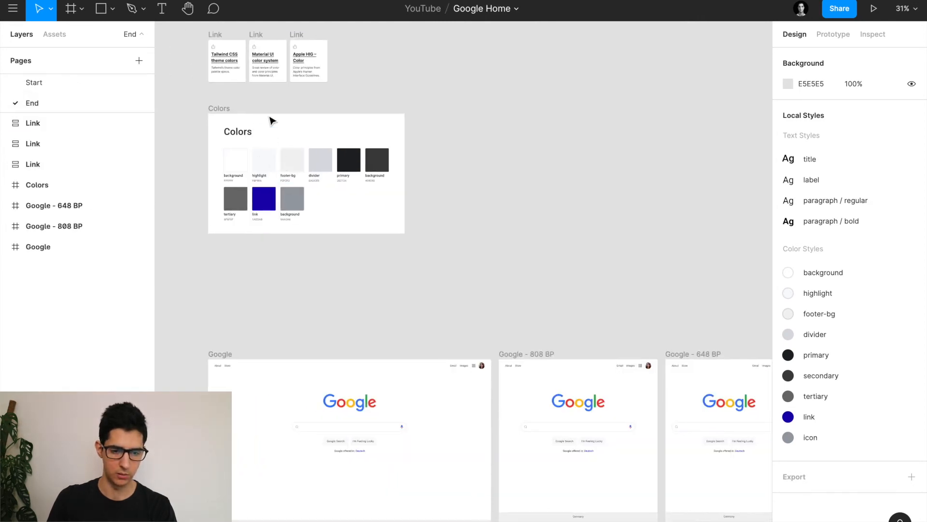
left_click(223, 111)
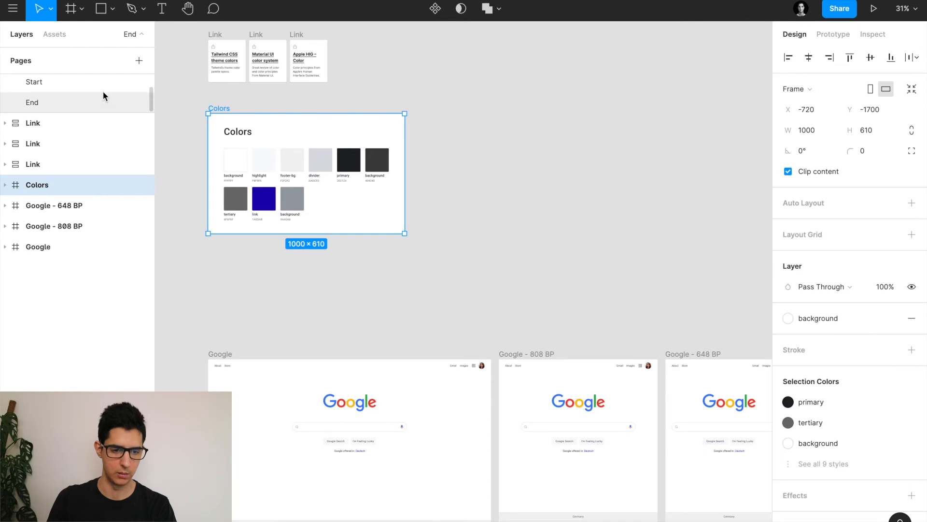
left_click(61, 87)
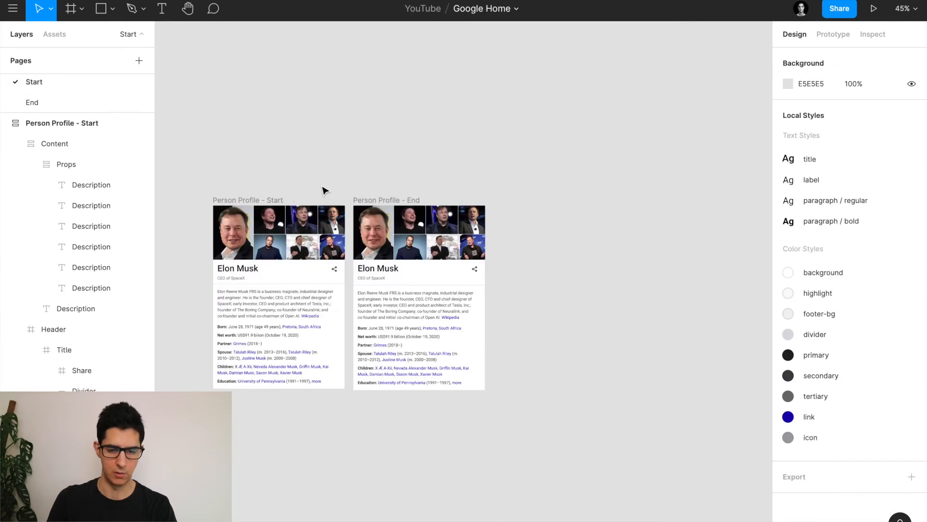
scroll(393, 175, "down", 3)
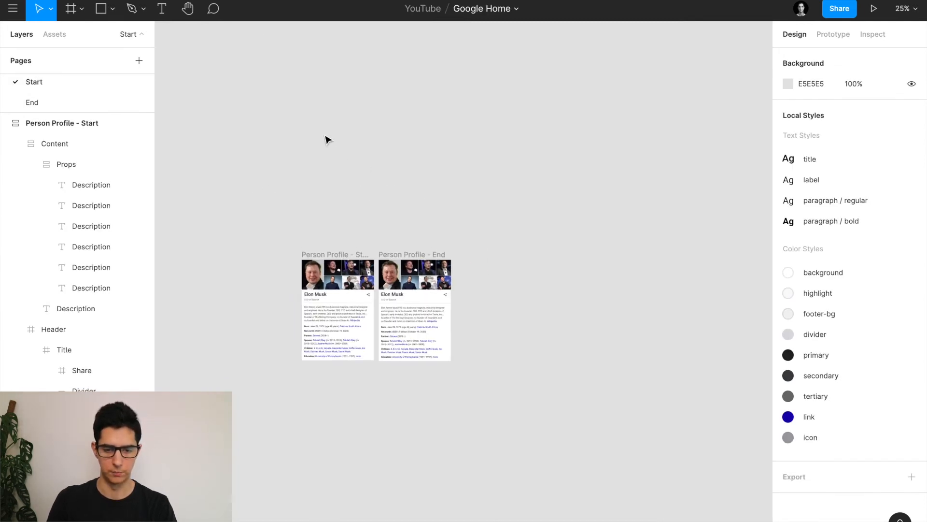
key("ctrl+v")
Position the pasted Colors frame above the Person Profile cards, aligned with the Start card's left edge at X -720, Y -1636
left_click_drag(395, 234, 313, 118)
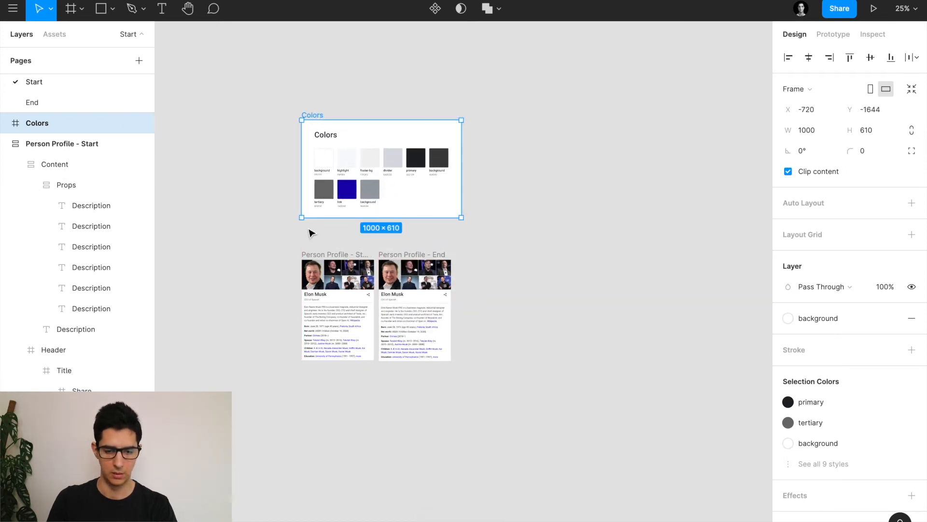
key("Down")
key("Down")
key("Down")
key("Down")
key("Down")
key("Down")
key("Down")
key("Down")
scroll(319, 120, "up", 2)
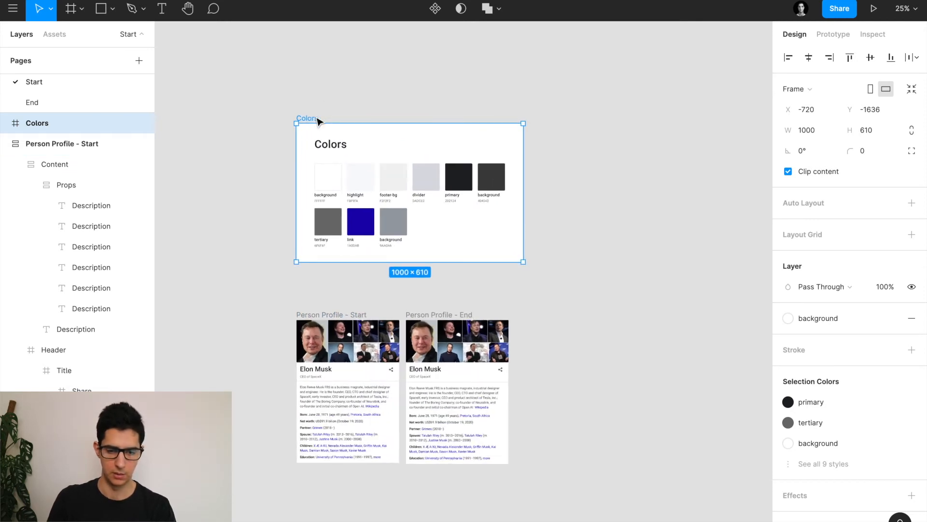
Duplicate the Colors frame directly to its right and rename the copy "Typography"
left_click_drag(316, 120, 542, 120)
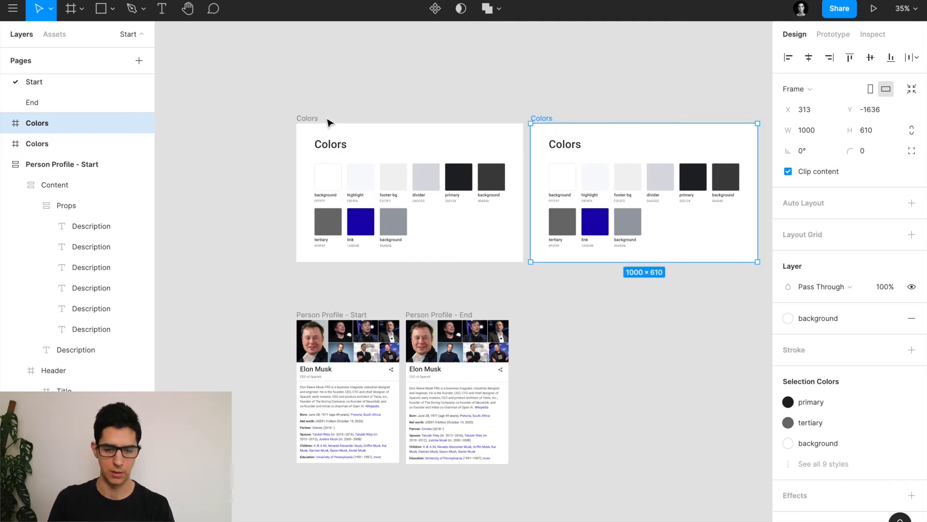
left_click(439, 91)
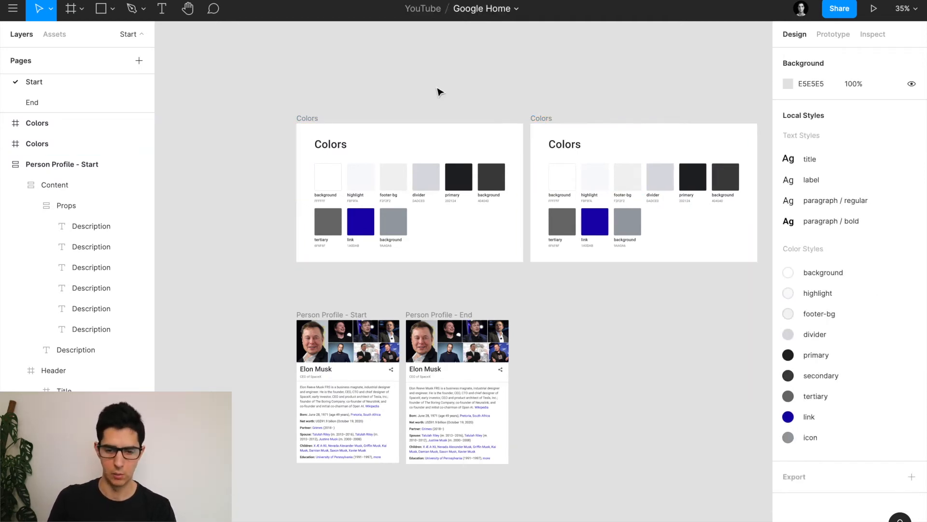
scroll(439, 92, "right", 3)
scroll(440, 96, "right", 2)
left_click(445, 120)
key("ctrl+r")
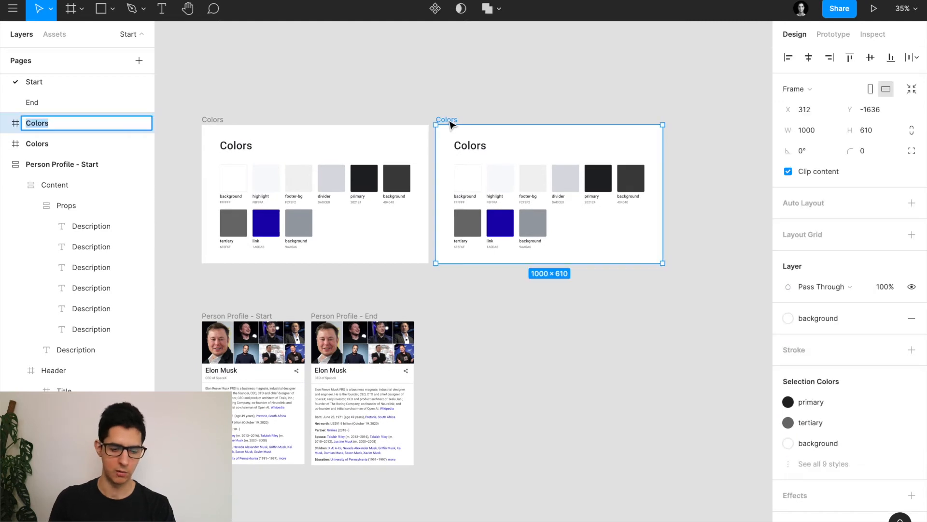
type("Typography")
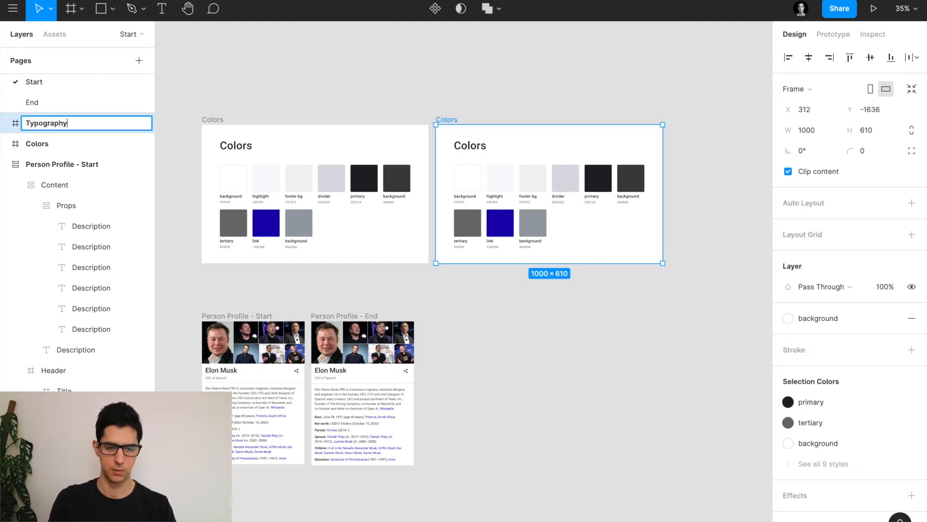
key("Return")
Change the heading inside the Typography frame to "Typography" and delete all the color swatches below it
left_click(475, 152)
double_click(475, 151)
type("Typography")
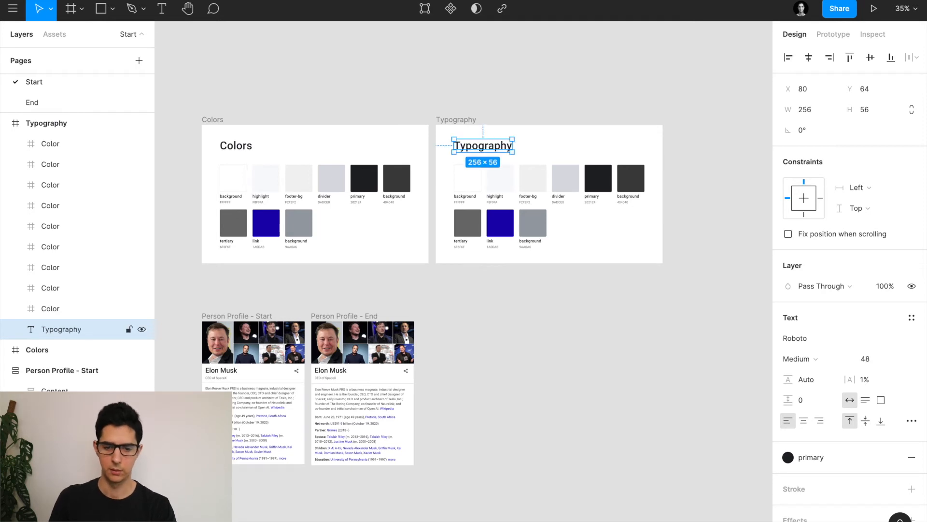
left_click(448, 167)
left_click_drag(431, 168, 685, 273)
key("Delete")
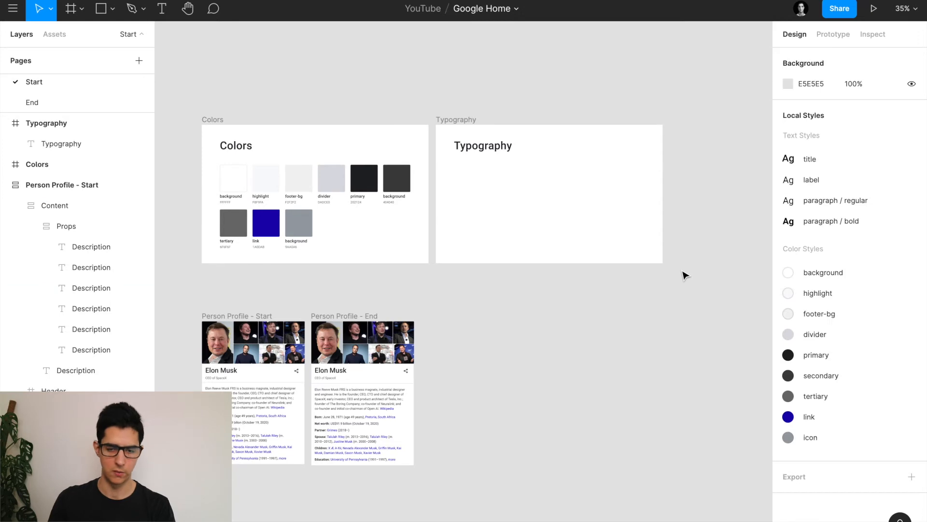
Detach the text style from the Start card's description to check its font settings, and undo the detachment
left_click(454, 123)
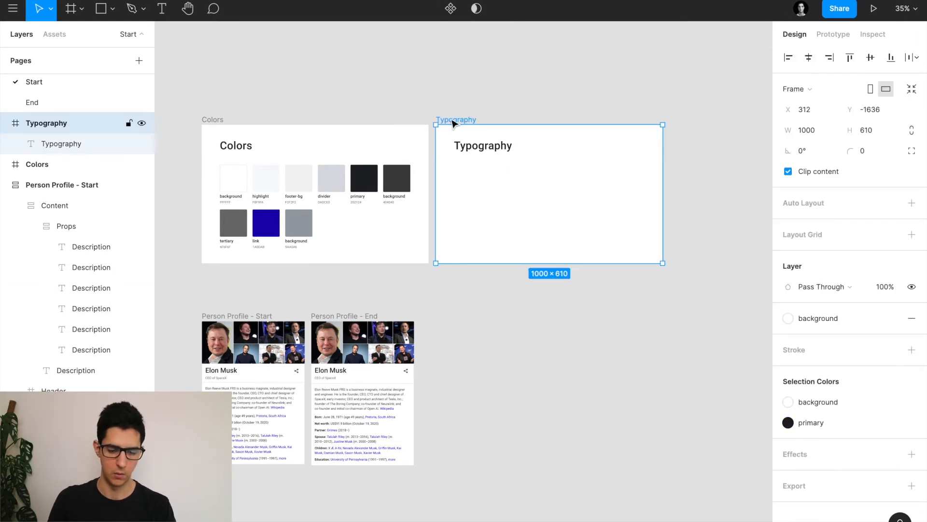
key("shift+2")
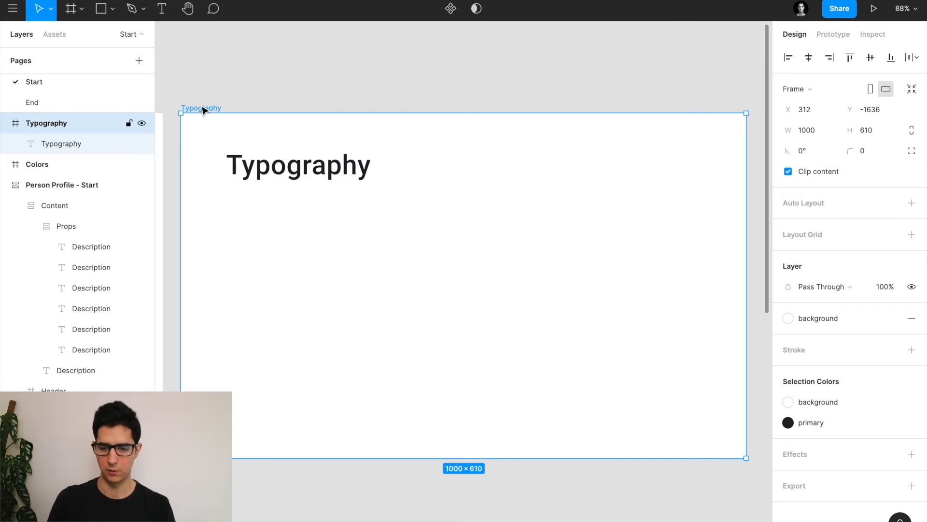
scroll(224, 218, "down", 15)
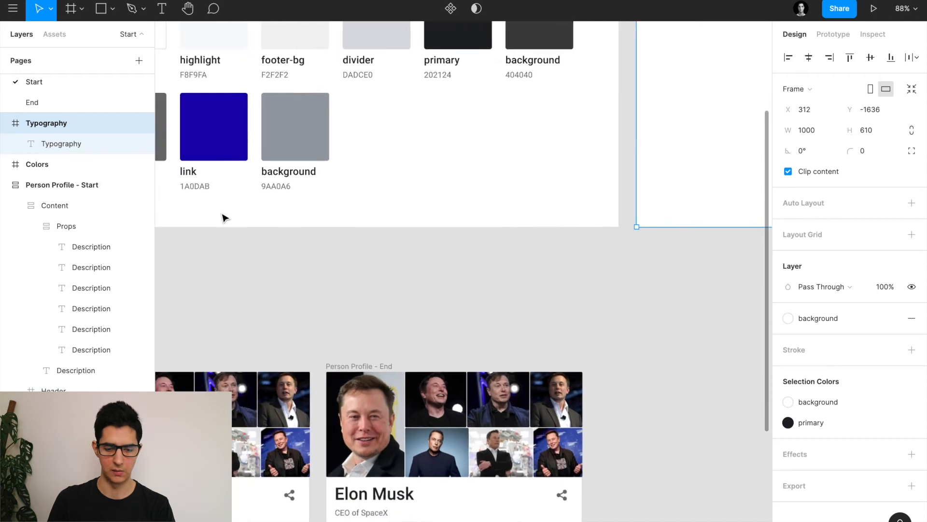
left_click(286, 274)
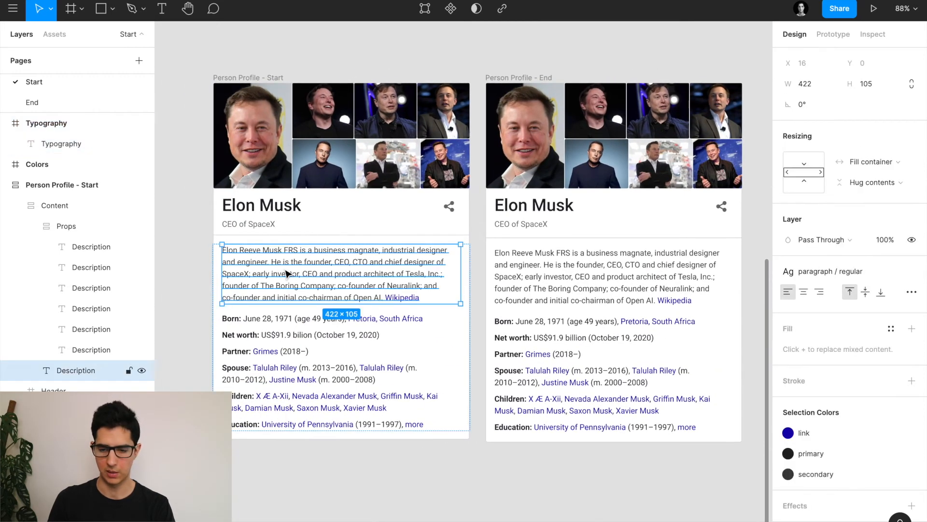
left_click(912, 271)
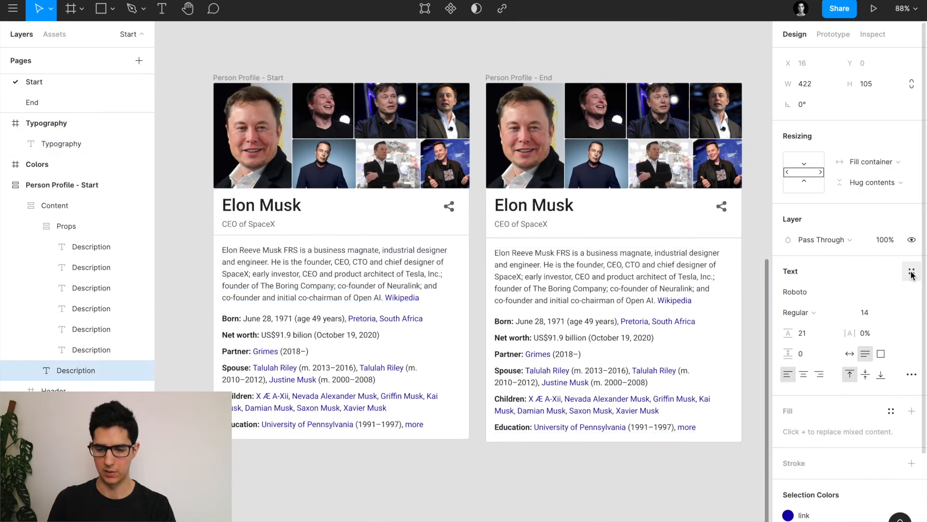
key("ctrl+z")
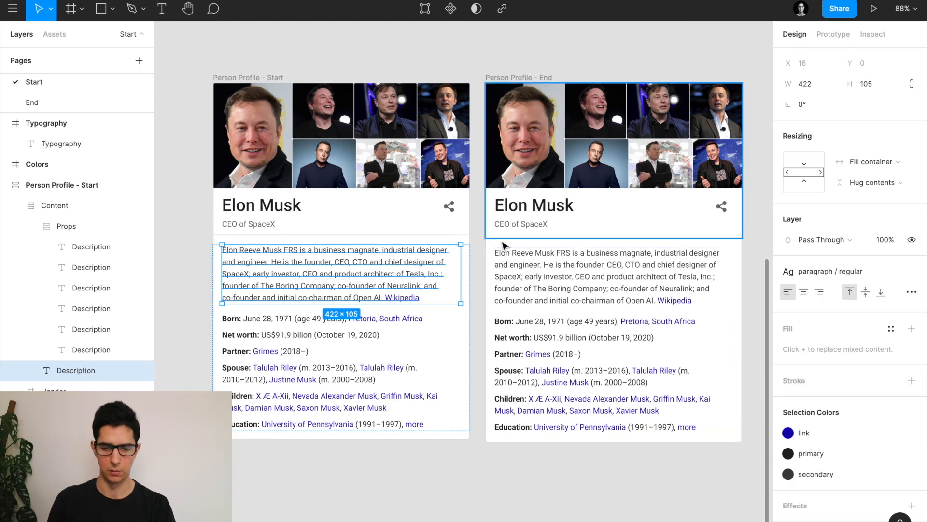
Add a "Roboto" text below the heading in the Typography frame
key("minus")
scroll(502, 241, "up", 4)
scroll(502, 241, "right", 5)
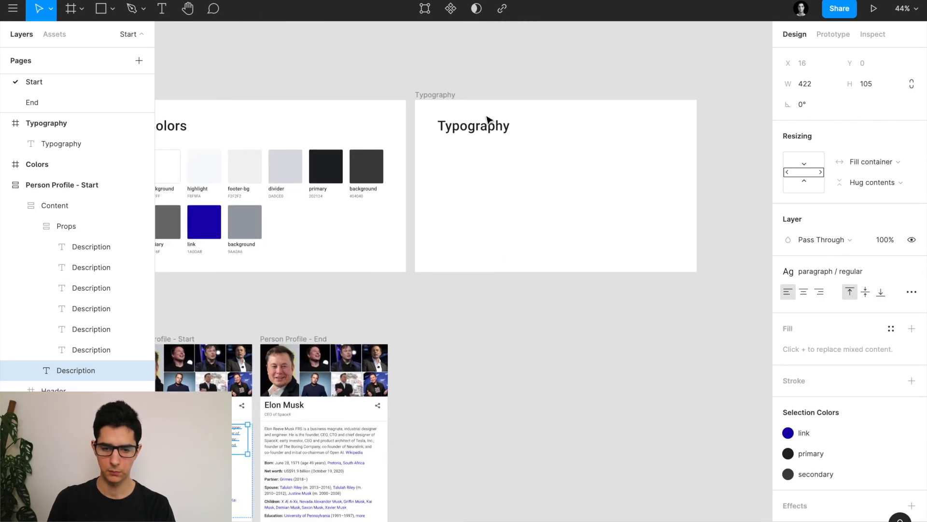
left_click(441, 96)
scroll(544, 149, "up", 3)
scroll(544, 149, "right", 2)
key("shift+2")
key("t")
left_click(337, 184)
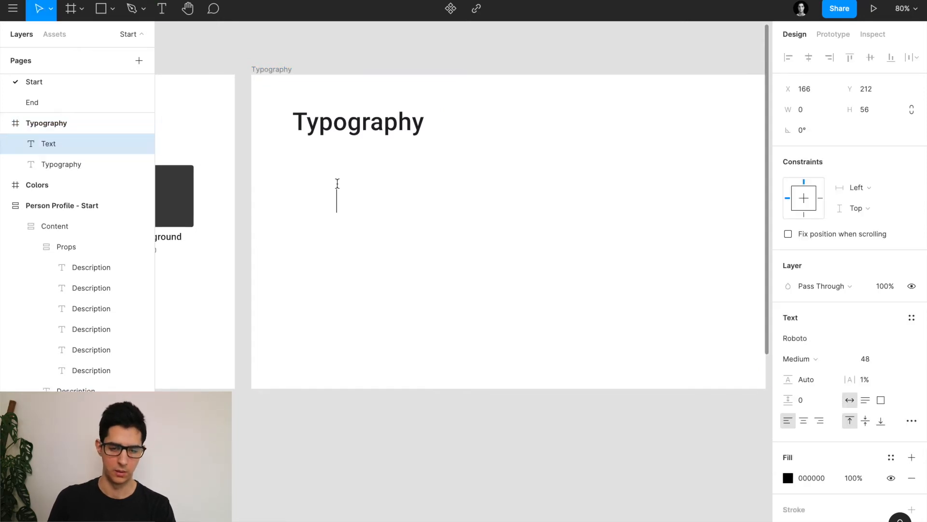
type("Roboto")
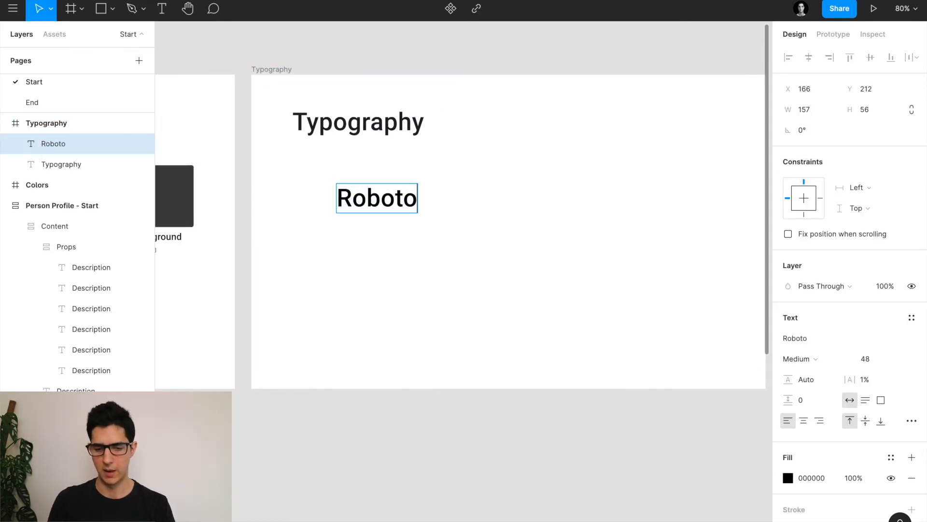
key("Escape")
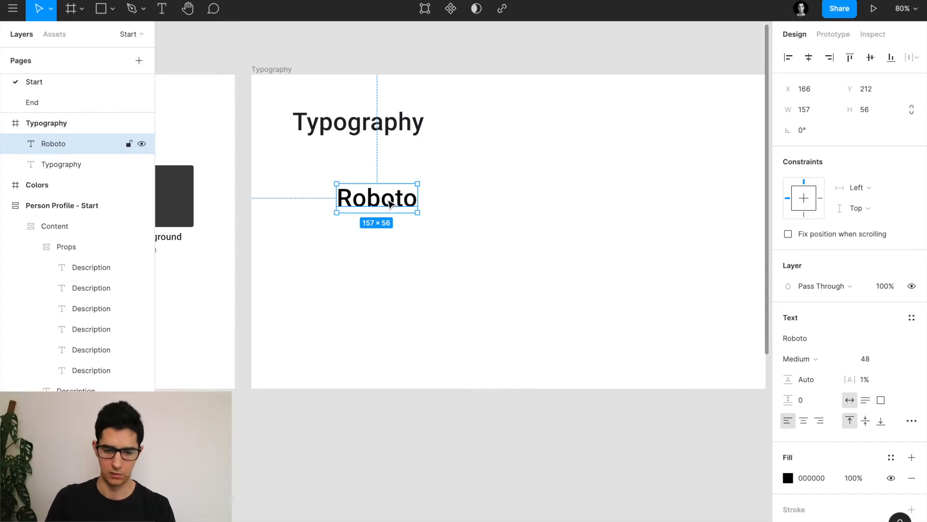
Align the "Roboto" text with the Typography heading at X 80, Y 176, level with the Colors swatches, and set its font size to 24
left_click_drag(390, 203, 343, 180)
scroll(340, 145, "left", 10)
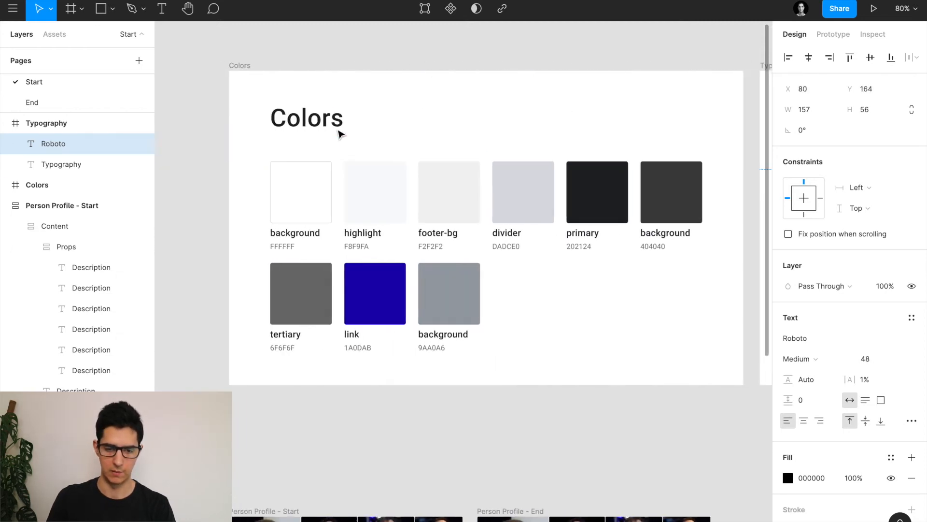
left_click(374, 174)
scroll(376, 135, "right", 10)
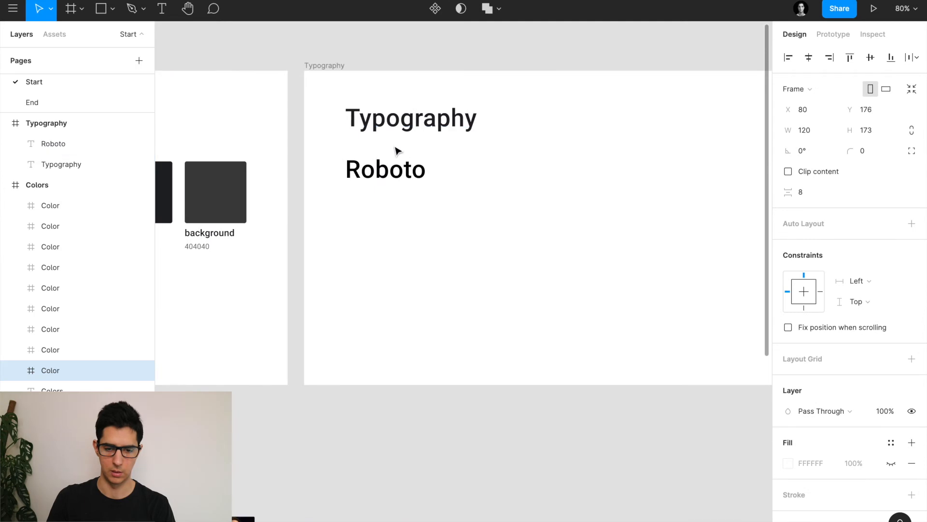
left_click(389, 155)
key("shift+Down")
key("Down")
key("Down")
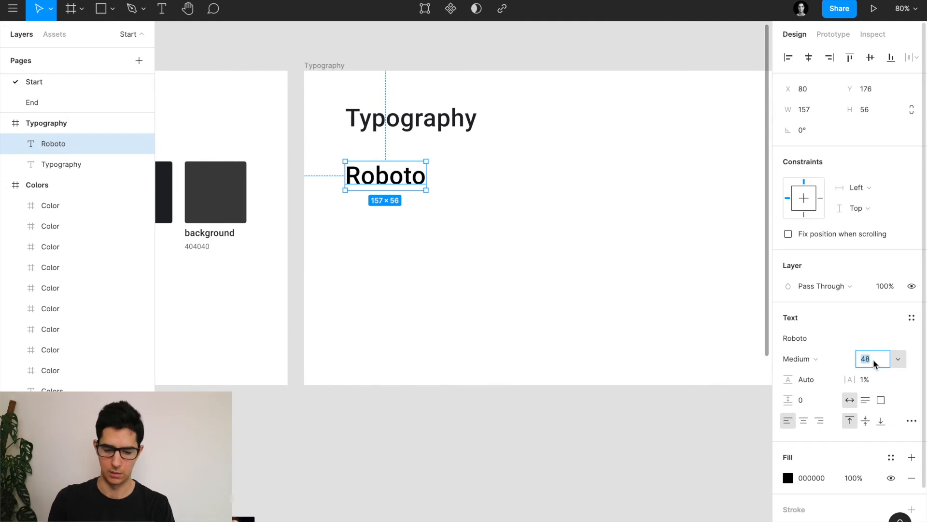
type("24")
key("Return")
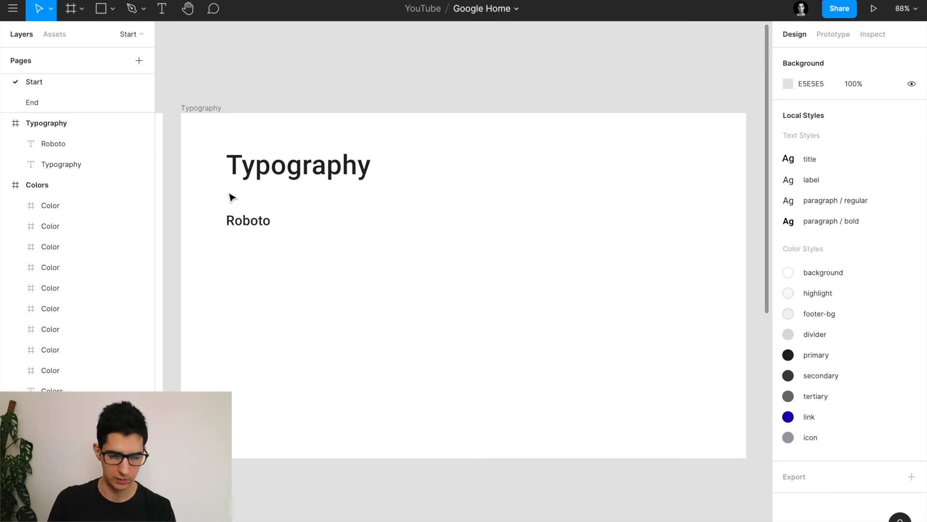
Review the text on the Start and End person profile cards against the Typography frame
scroll(230, 197, "down", 5, "ctrl")
scroll(230, 197, "down", 5)
scroll(230, 197, "left", 5)
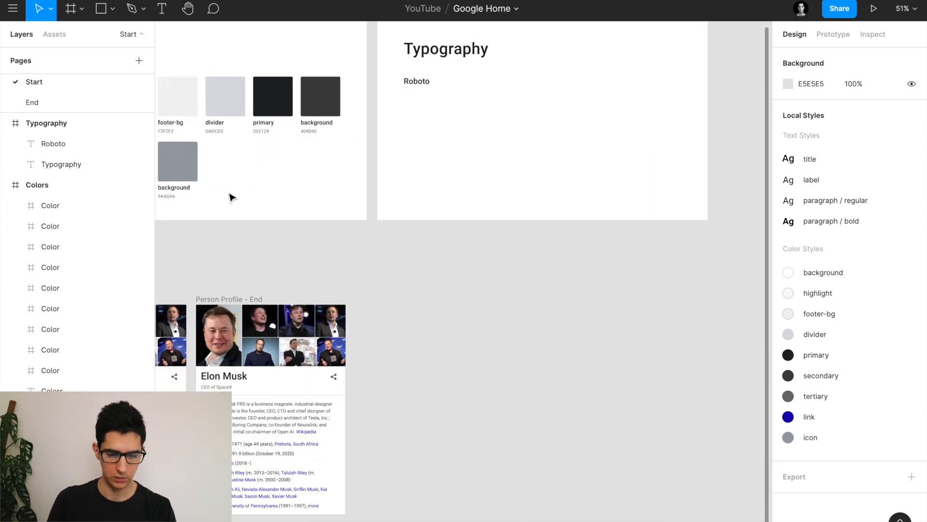
scroll(343, 215, "down", 3)
scroll(343, 214, "left", 6)
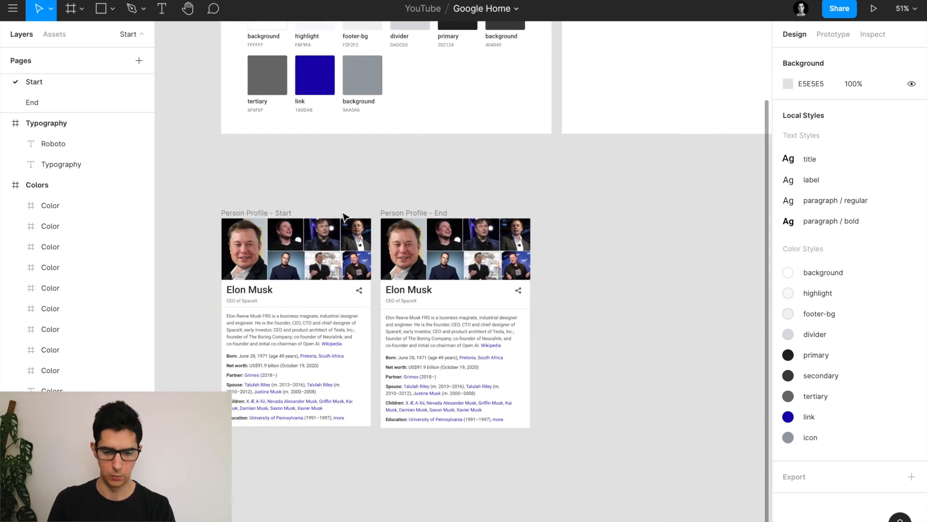
scroll(344, 215, "up", 1)
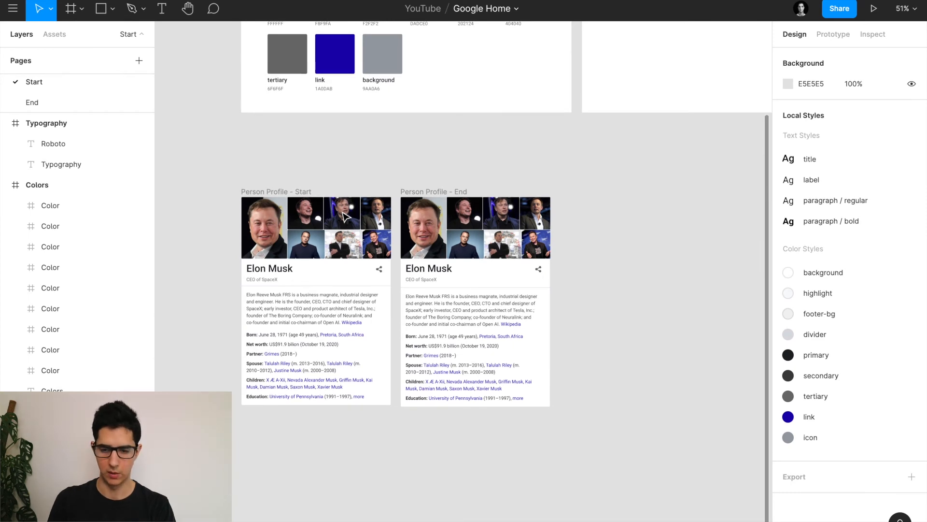
scroll(511, 174, "up", 4)
scroll(511, 174, "right", 5)
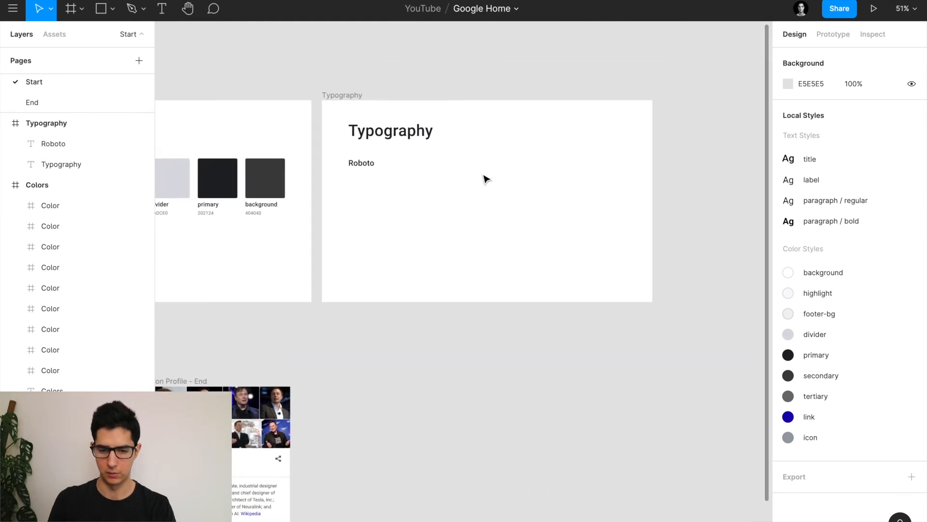
Add a "Title" text beside and slightly below "Roboto" in the Typography frame
scroll(485, 179, "up", 3)
scroll(484, 178, "up", 1)
scroll(484, 178, "right", 1)
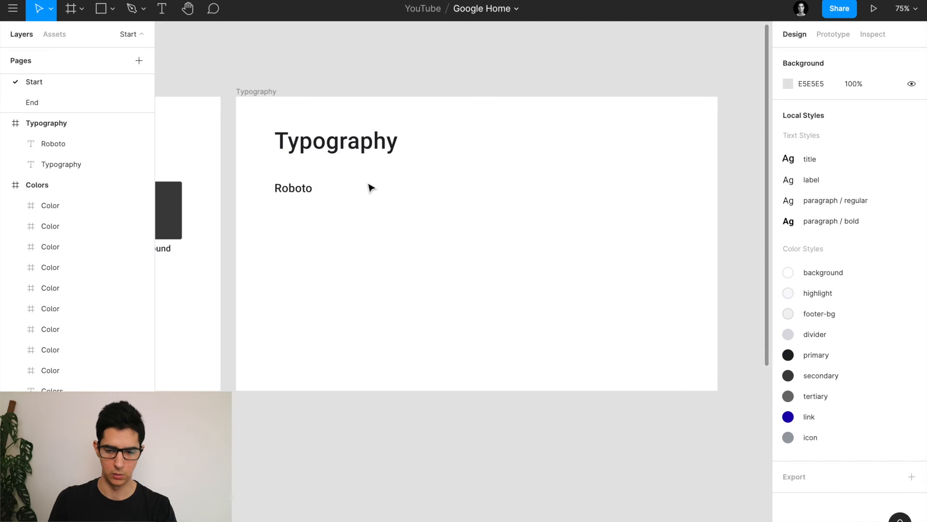
scroll(368, 211, "up", 2)
key("t")
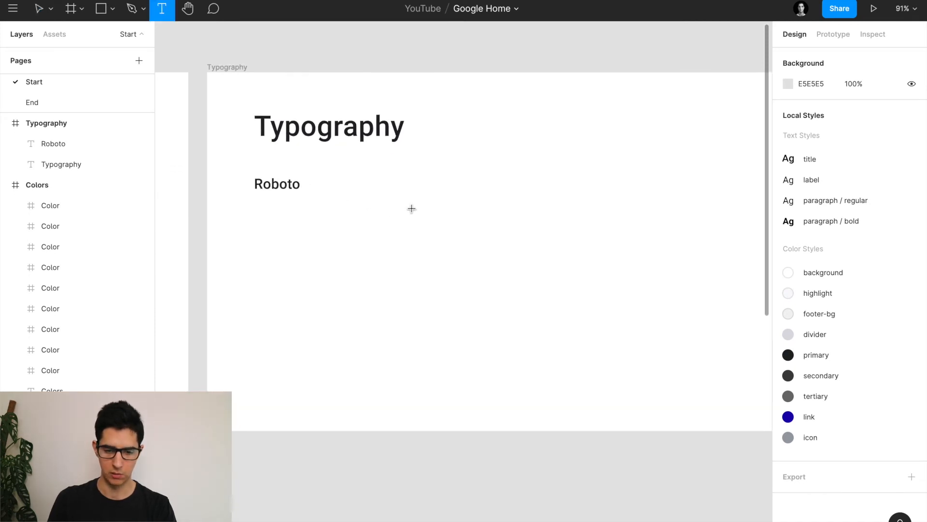
left_click(412, 208)
type("Title")
key("Escape")
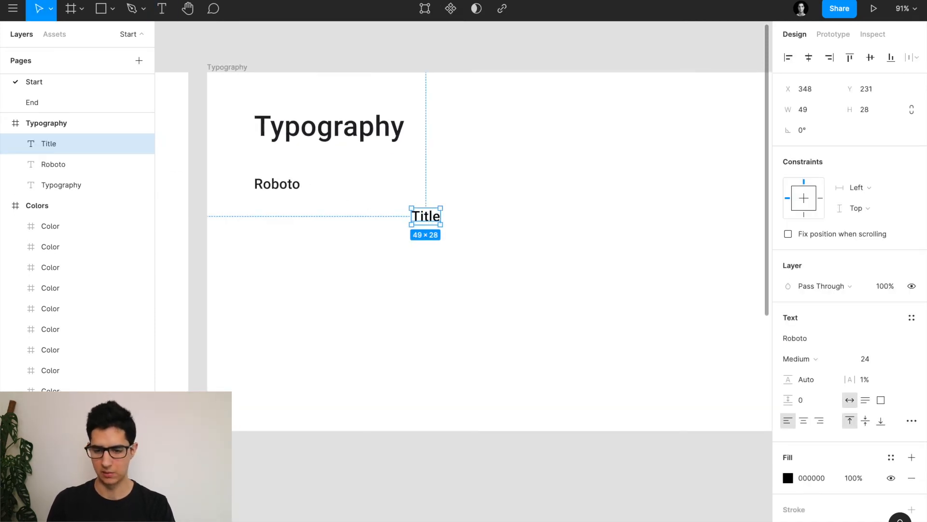
Apply the title text style and the primary color style to the "Title" sample
left_click(912, 321)
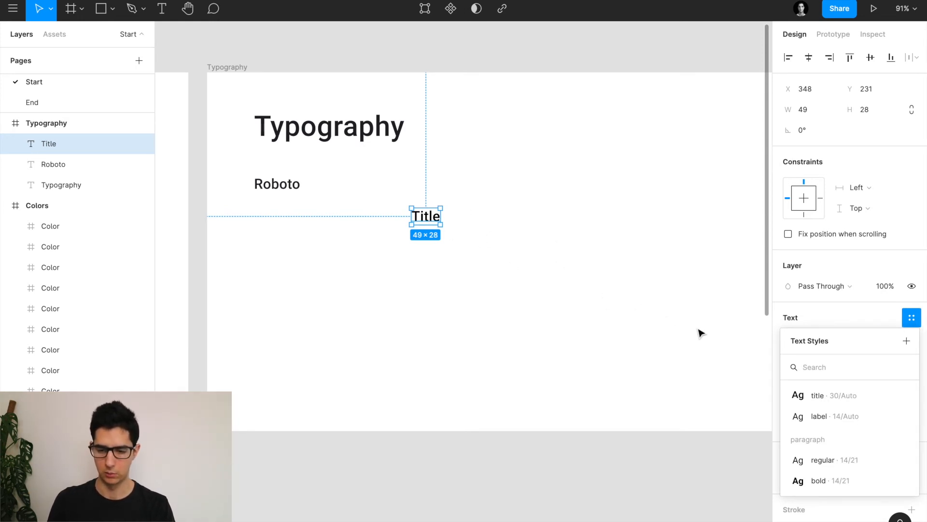
left_click(839, 393)
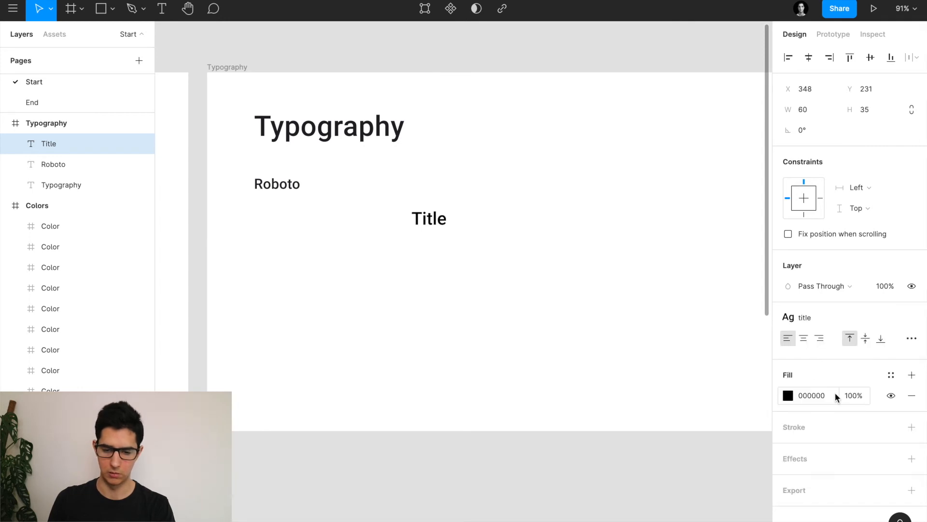
left_click(891, 375)
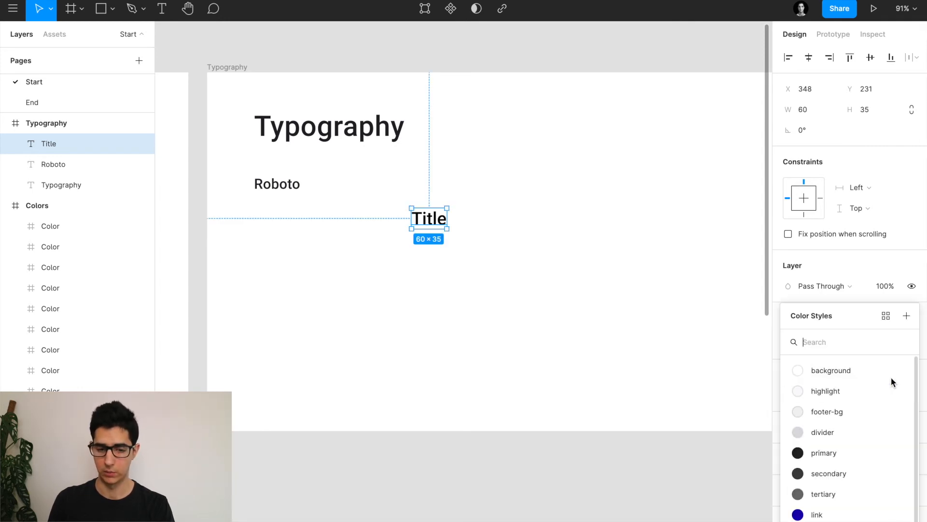
left_click(815, 457)
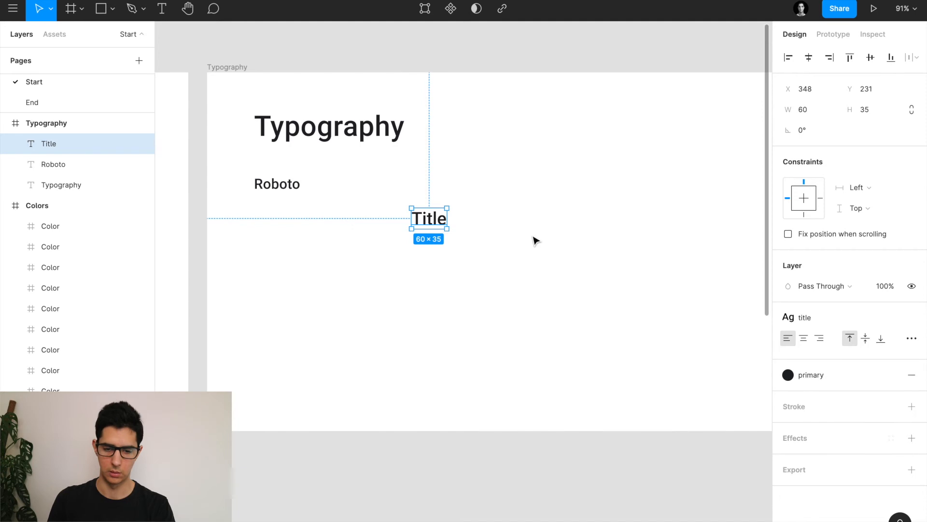
Move the "Title" sample level with "Roboto", at X 347, Y 176
left_click_drag(433, 218, 433, 189)
left_click(403, 218)
scroll(404, 217, "up", 3)
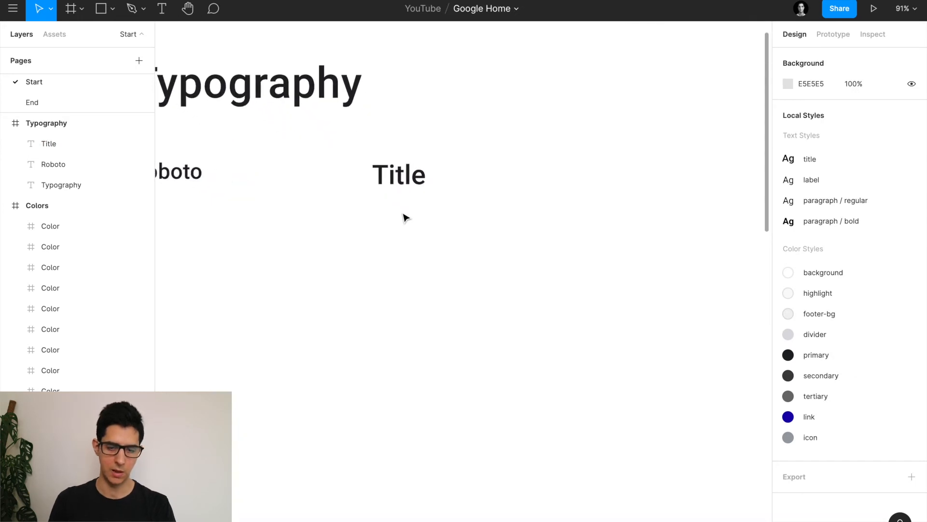
Duplicate the "Title" sample directly below itself with an 8 px gap, at Y 219
left_click(401, 180)
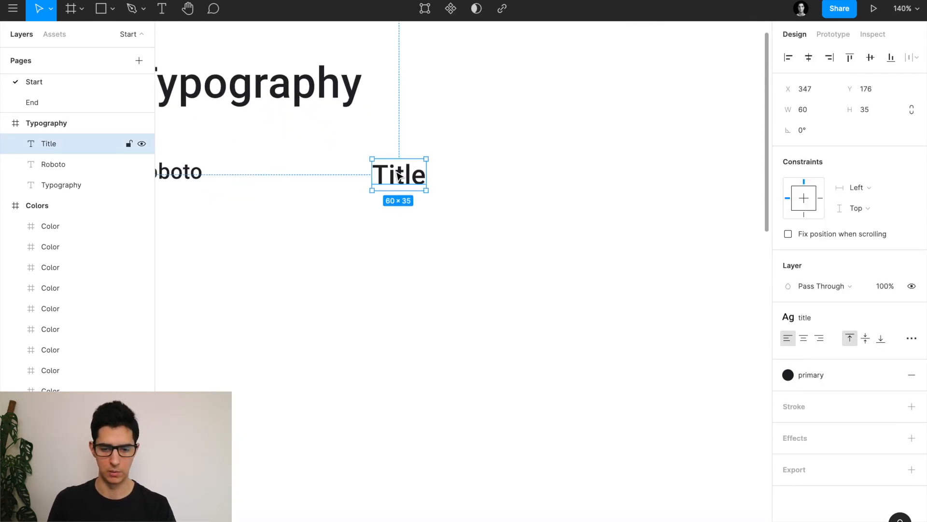
left_click_drag(397, 187, 400, 218)
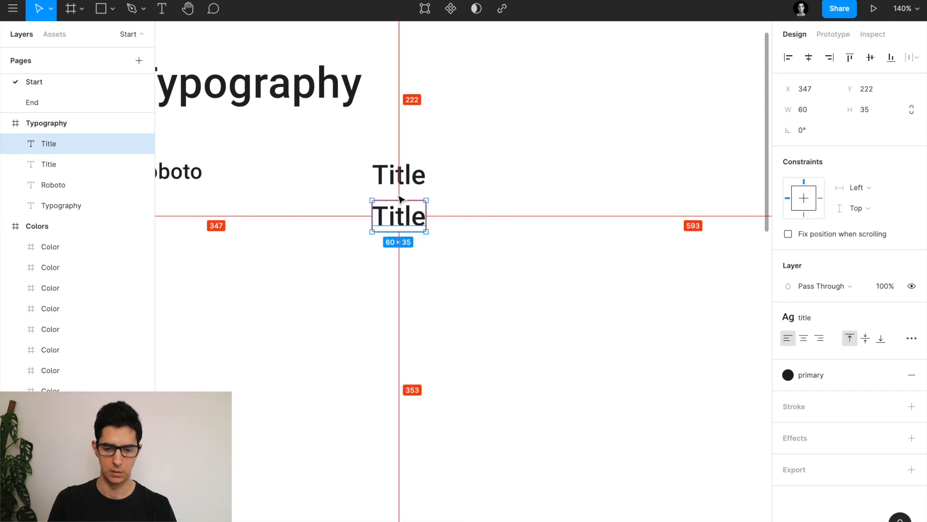
key("Up")
key("Up")
key("Up")
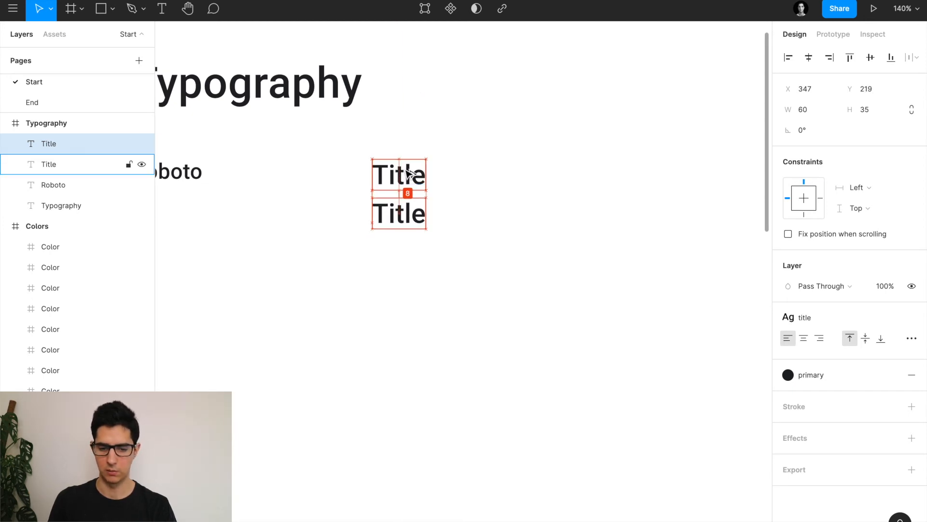
Apply the tertiary color style and the label text style to the lower "Title" copy
left_click(808, 376)
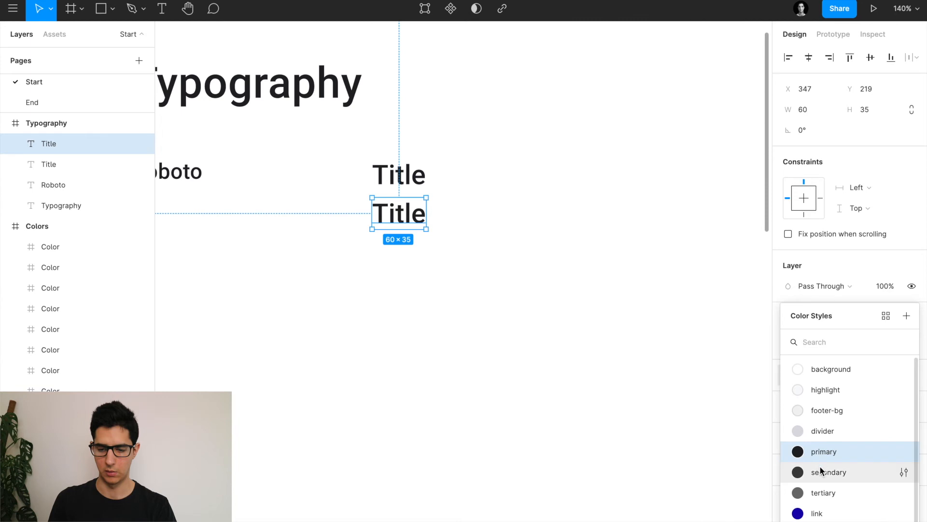
left_click(818, 496)
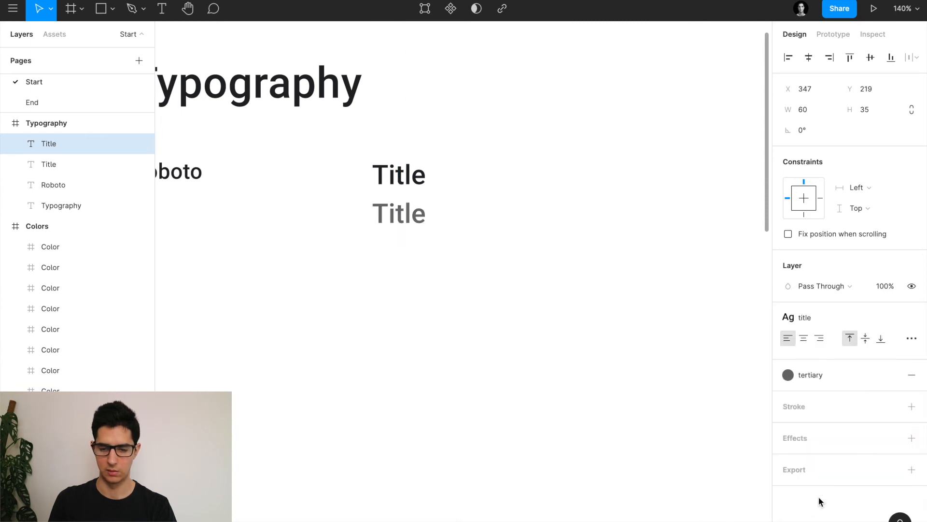
left_click(809, 318)
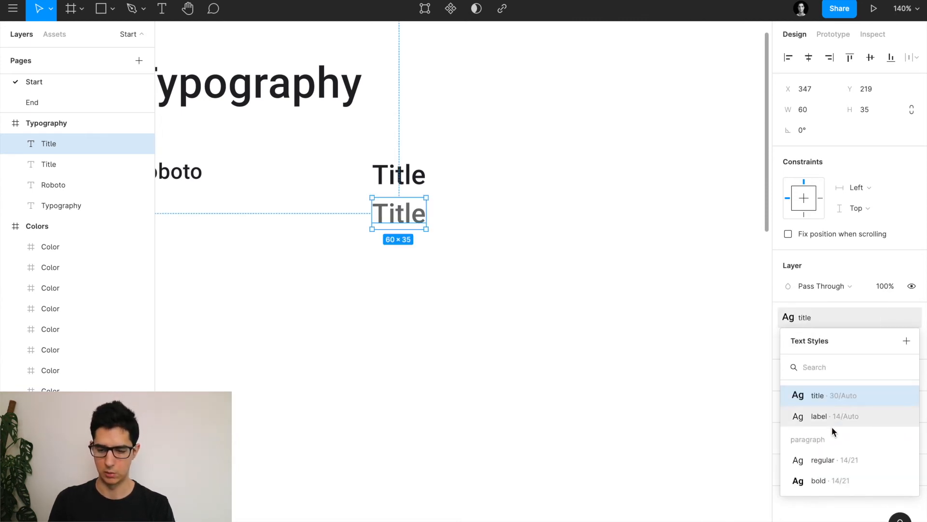
left_click(825, 416)
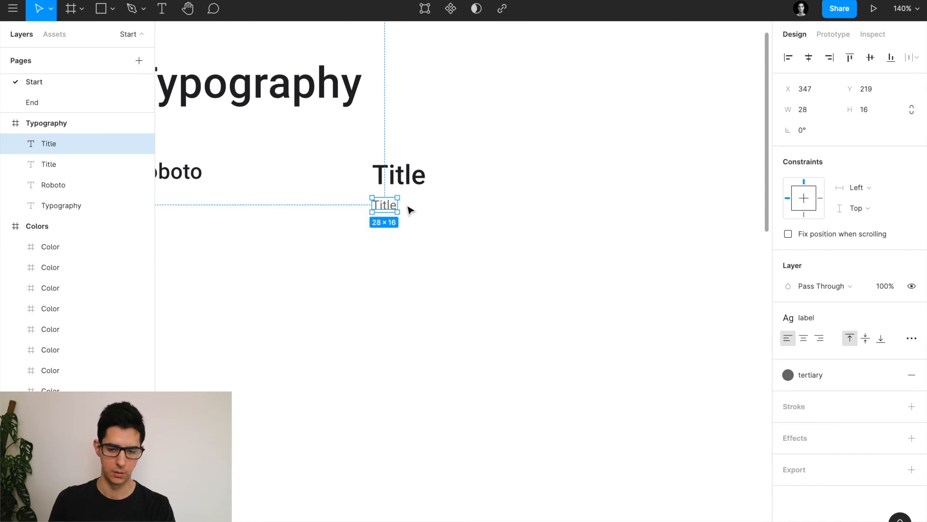
Replace the text of the small "Title" copy with "30 / Auto"
double_click(385, 207)
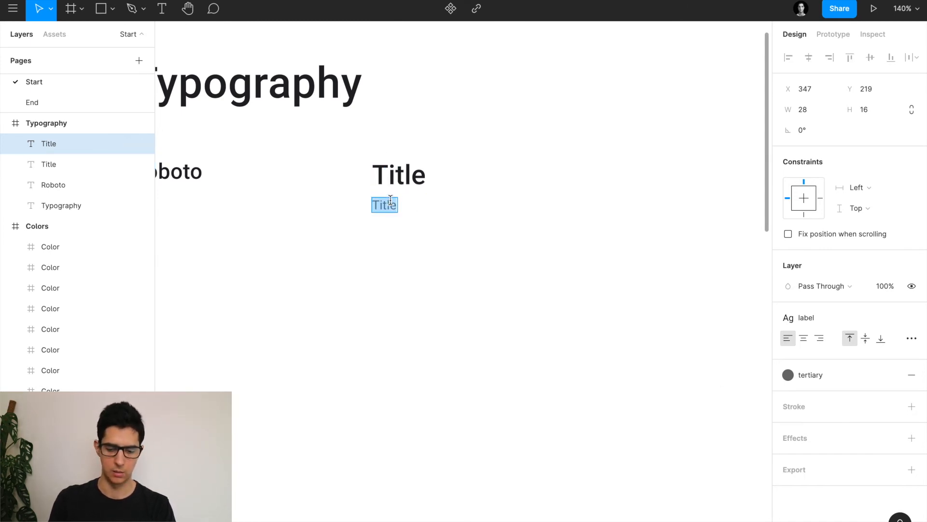
type("30")
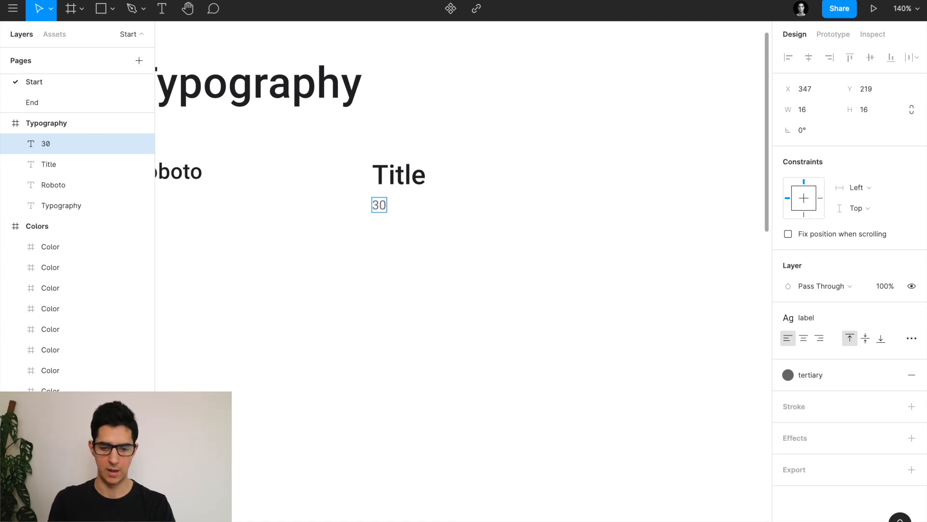
type(" /")
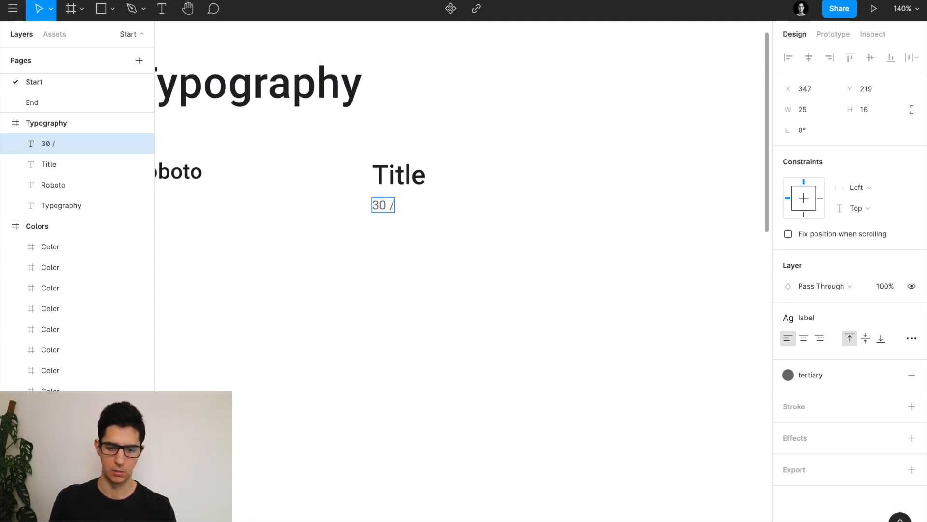
type(" Auto")
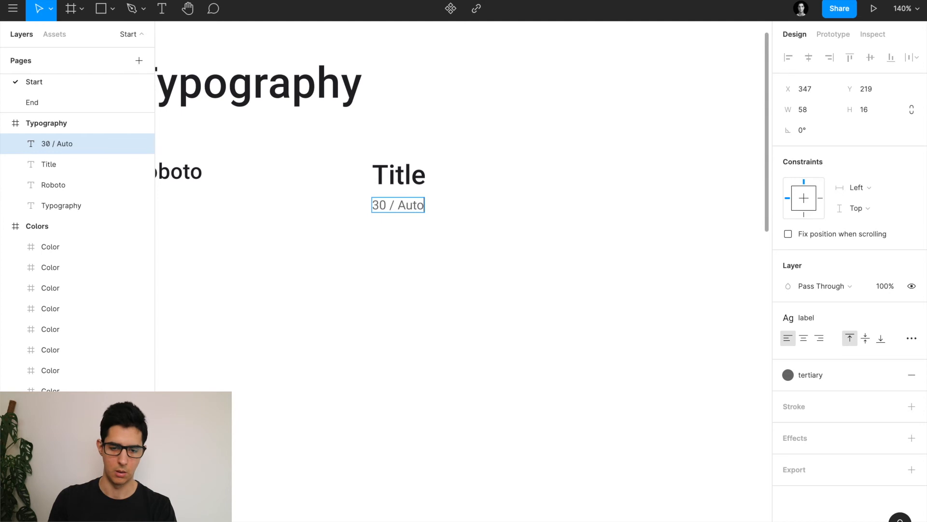
key("Escape")
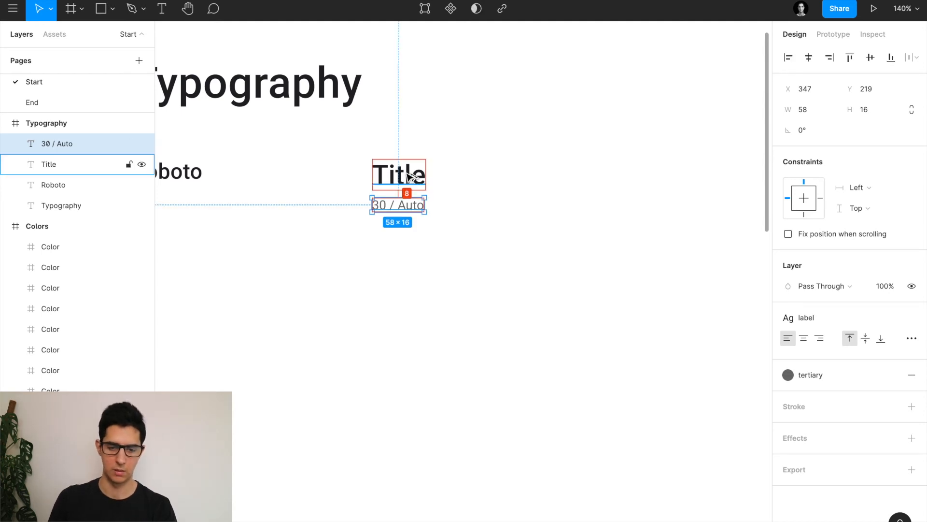
Add the font weight in front of the caption so it reads "Medium - 30 / Auto"
double_click(391, 207)
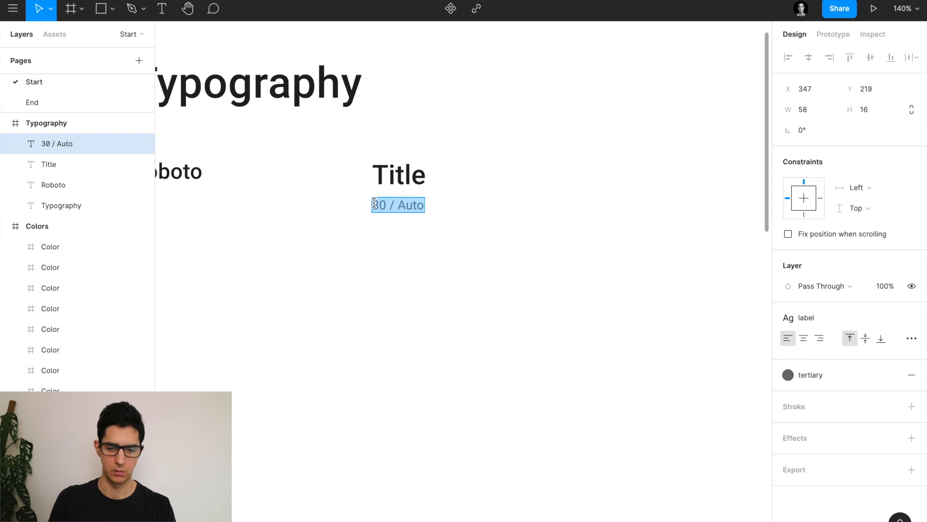
left_click(374, 203)
type("Mediu")
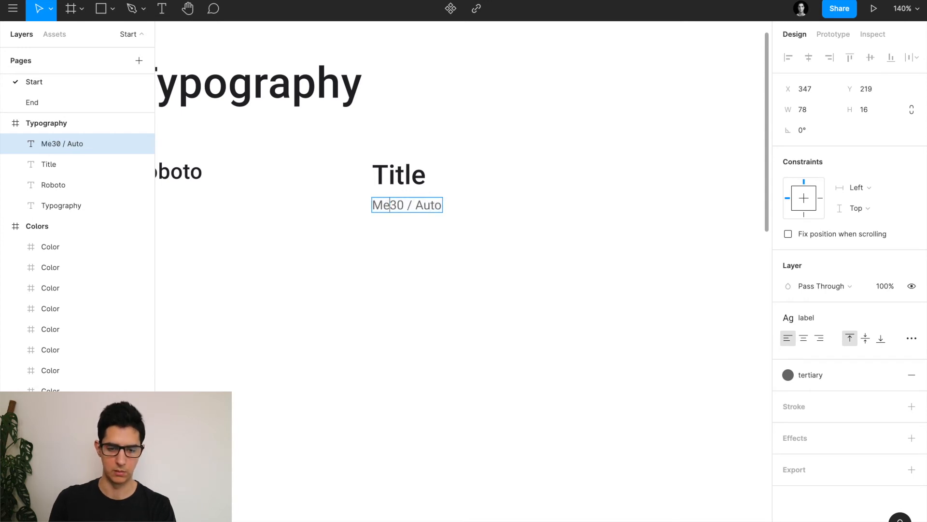
type("m -")
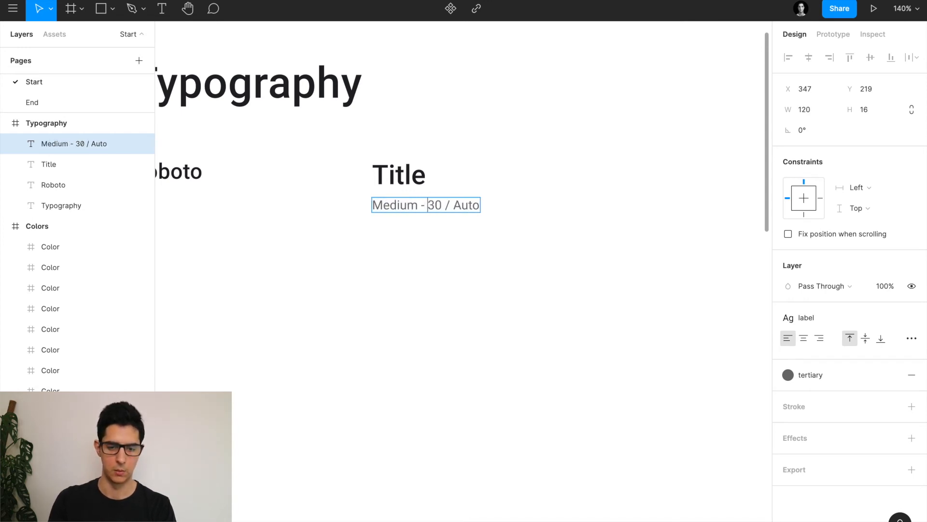
key("Escape")
key("Escape")
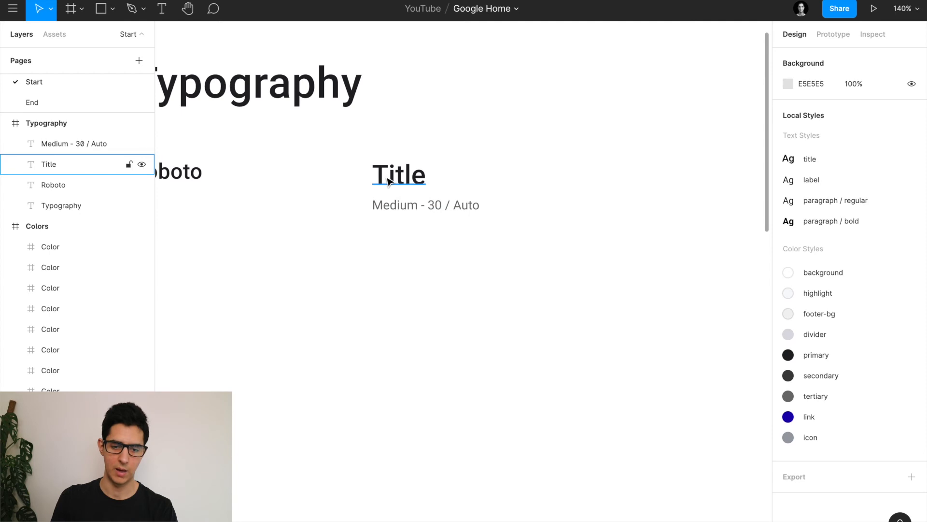
Duplicate the "Title" sample below its caption with a 24 px gap, at X 347, Y 259
scroll(382, 185, "left", 2)
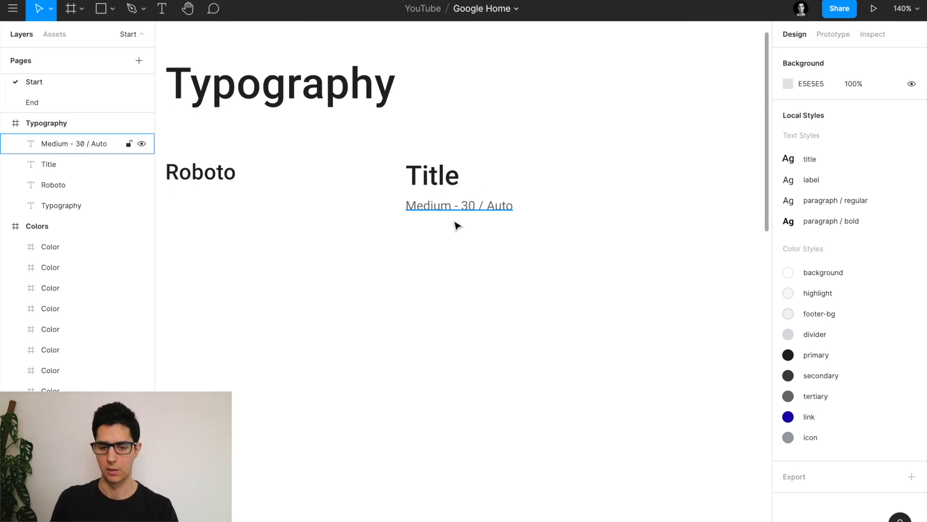
scroll(472, 238, "down", 3)
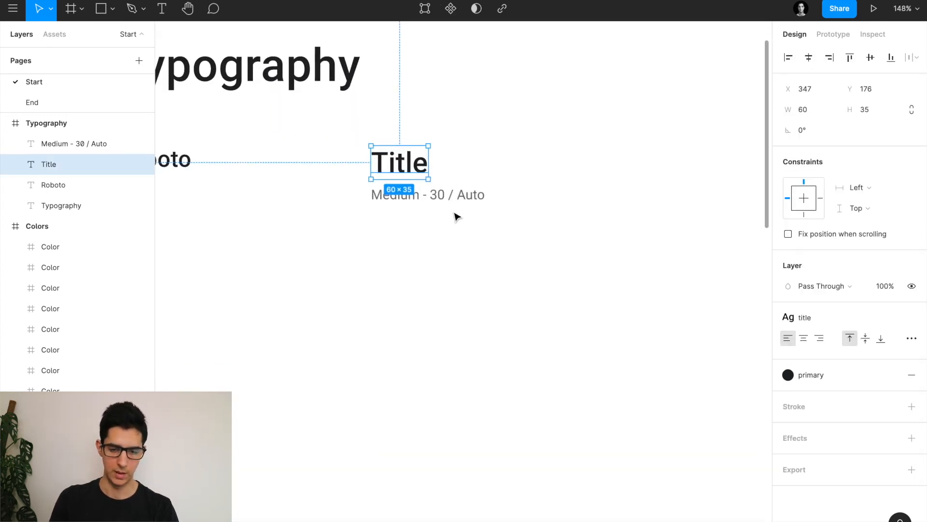
scroll(455, 216, "down", 2)
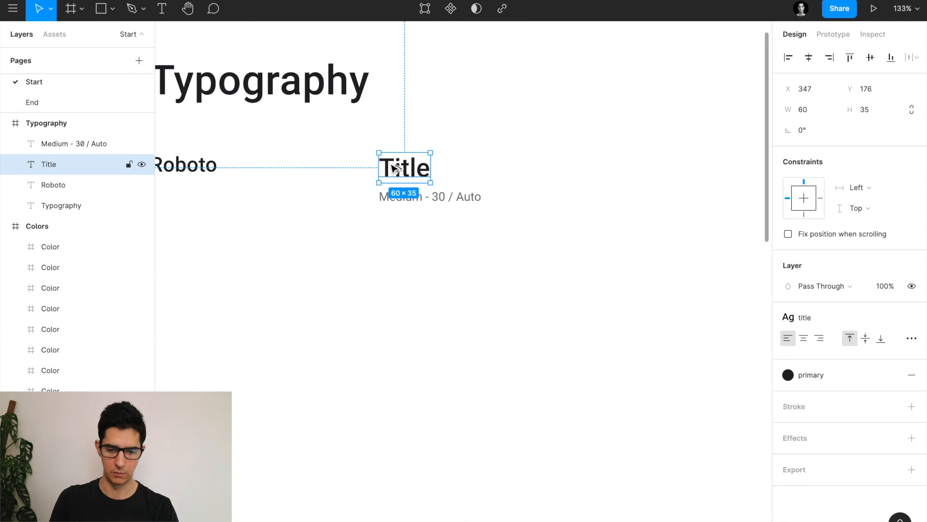
left_click_drag(395, 181, 395, 254)
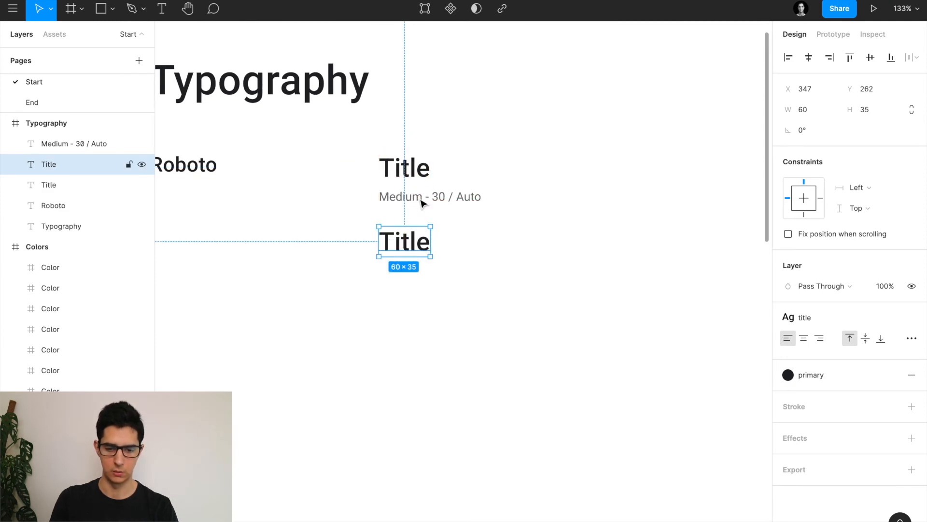
key("Up")
key("Up")
key("Up")
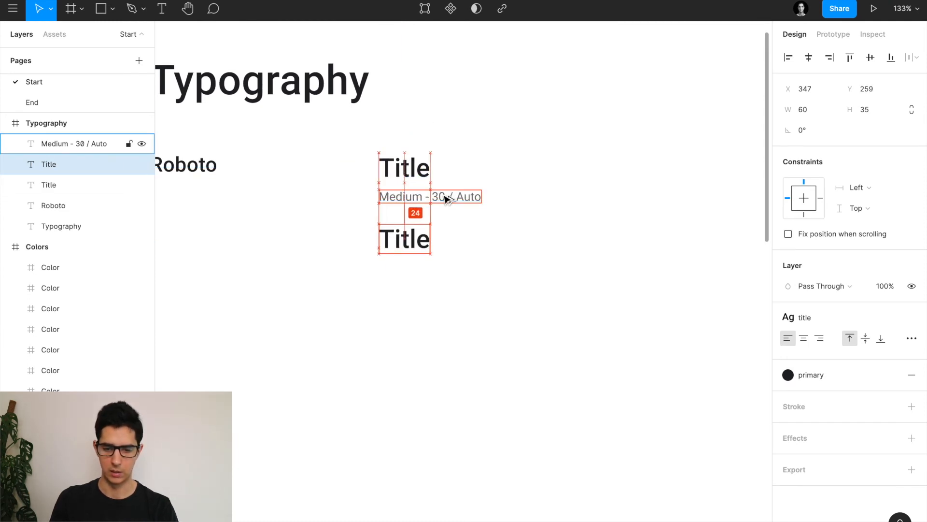
Apply the label text style to the new "Title" copy and change its text to "Label"
left_click(811, 314)
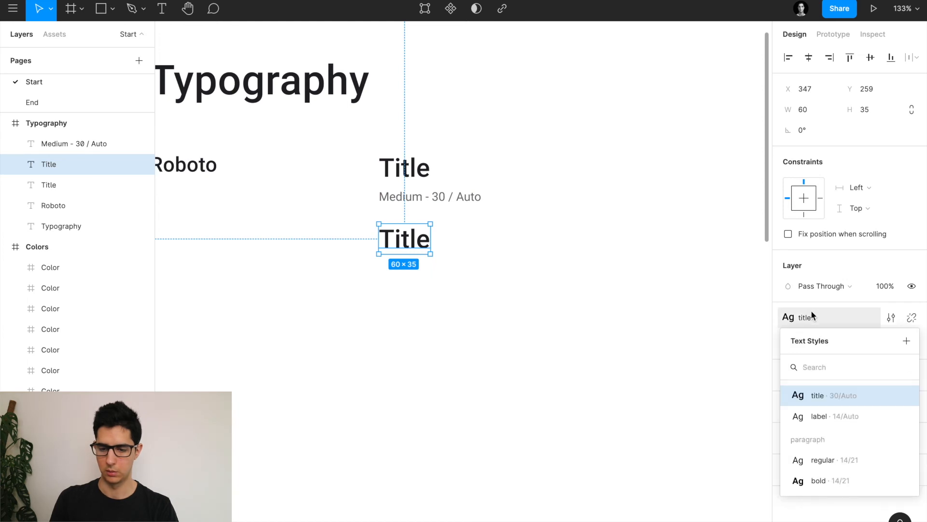
left_click(821, 419)
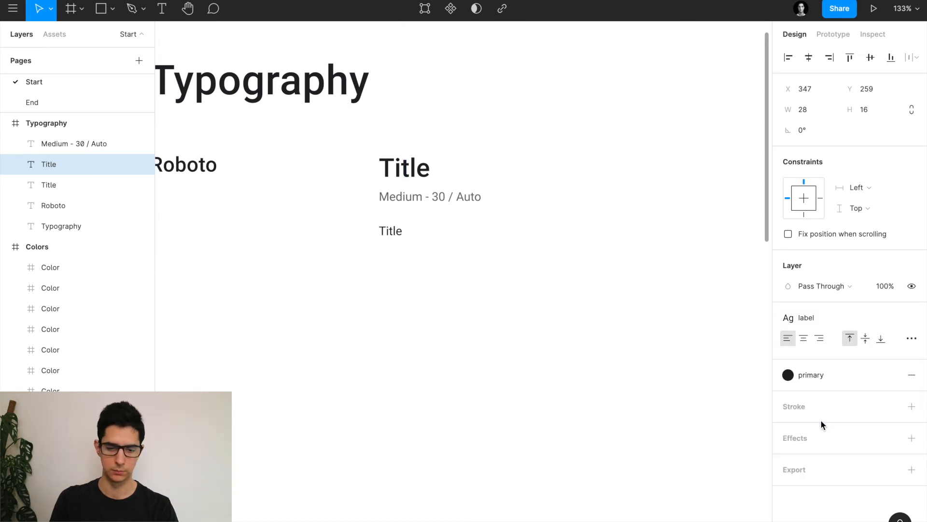
double_click(392, 240)
type("Label")
key("Escape")
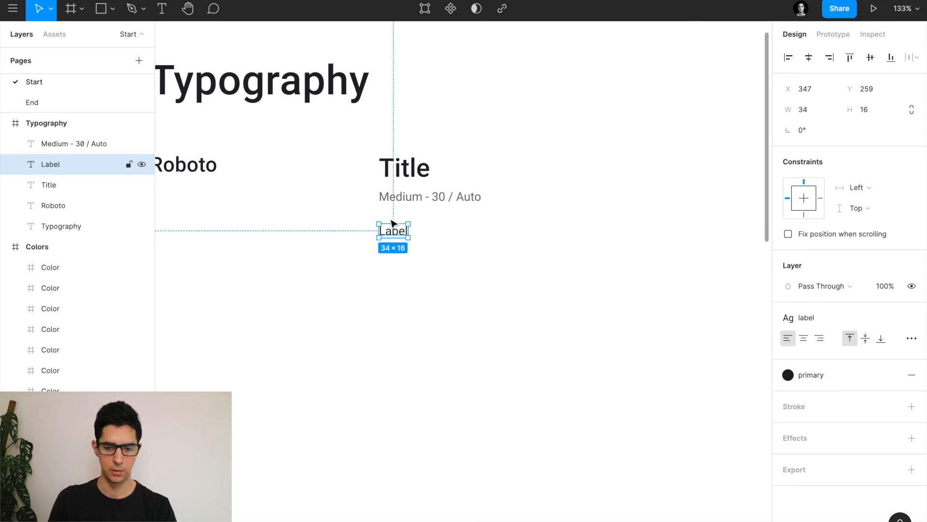
Duplicate the "Medium - 30 / Auto" caption below the "Label" sample at Y 283 and change its text to "Regular - 14 / 21"
left_click(393, 199)
left_click_drag(414, 199, 413, 250)
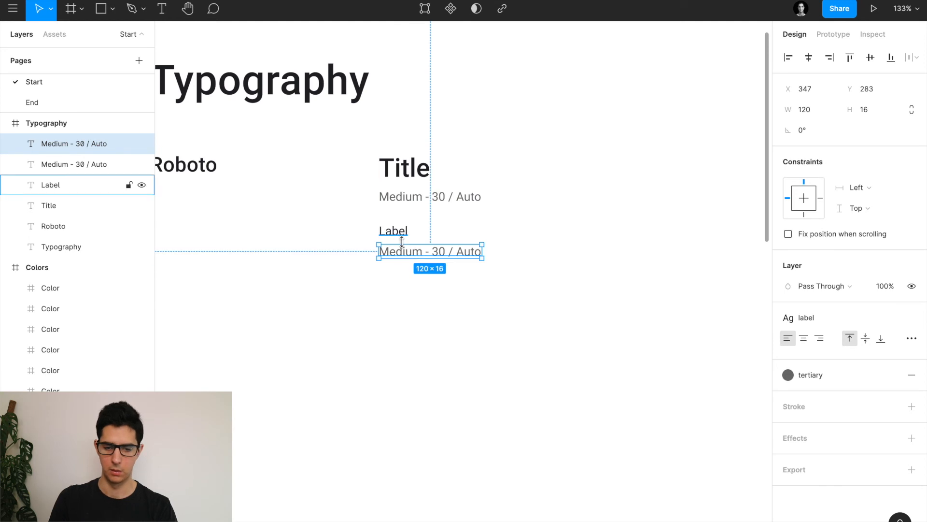
double_click(409, 252)
double_click(409, 252)
type("Regular")
double_click(441, 251)
type("13")
key("BackSpace")
type("4")
double_click(471, 249)
type("21")
key("Escape")
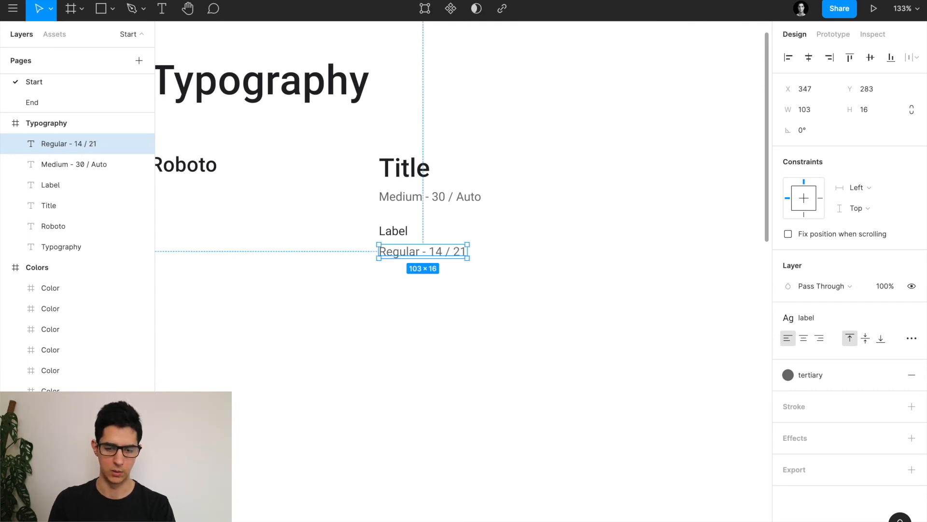
key("Escape")
Duplicate the "Label" sample with its caption below the originals, leaving a 24 px gap so the sample sits at X 347, Y 323
left_click(393, 231)
left_click(419, 253, "shift")
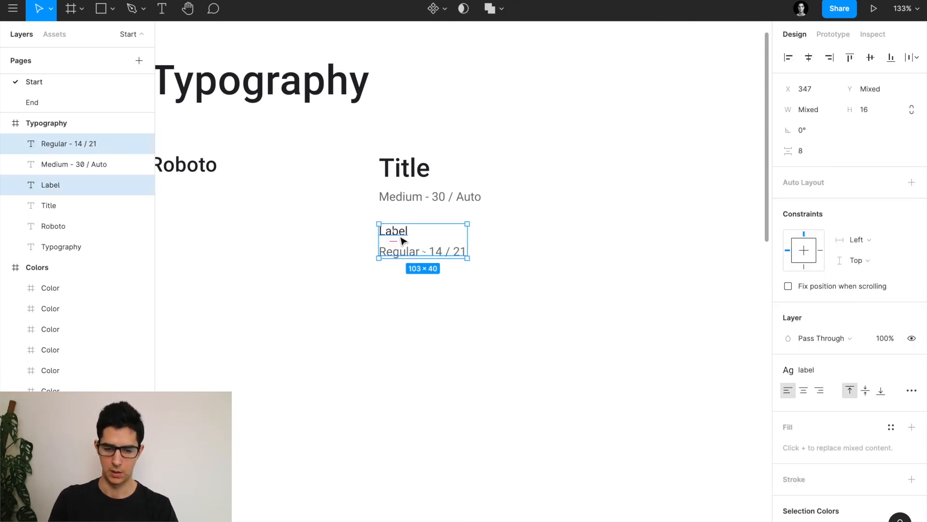
left_click_drag(397, 234, 400, 286, "alt")
left_click(400, 288)
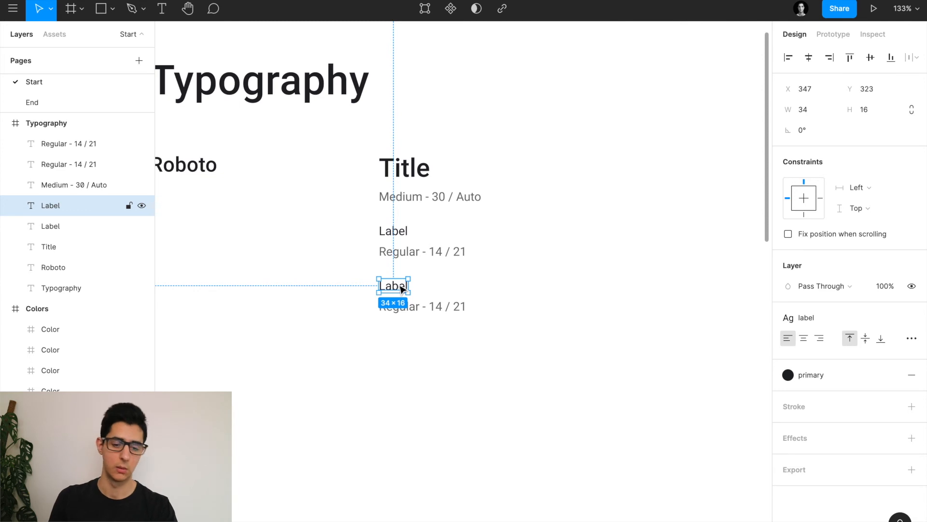
Change the lower "Label" copy's text to "Paragraph" and apply the paragraph / regular text style to it
double_click(394, 288)
type("Paragraph")
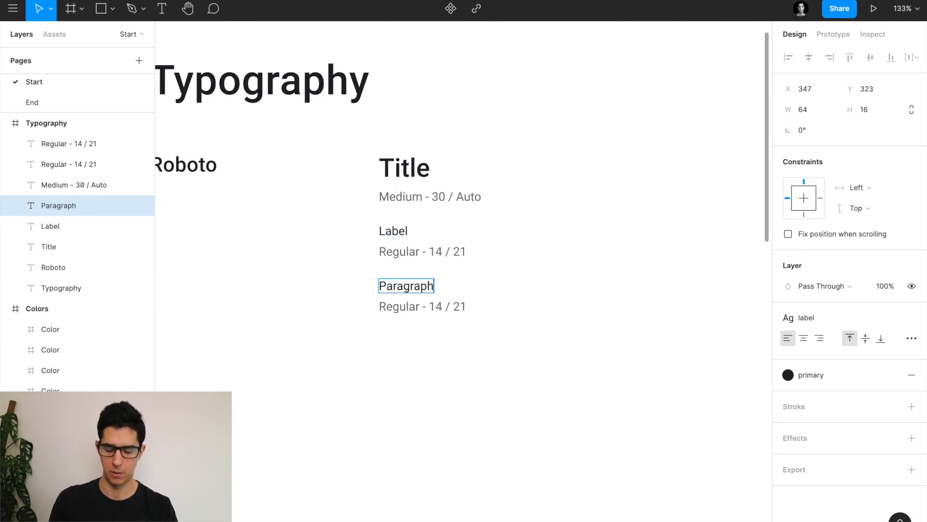
key("Escape")
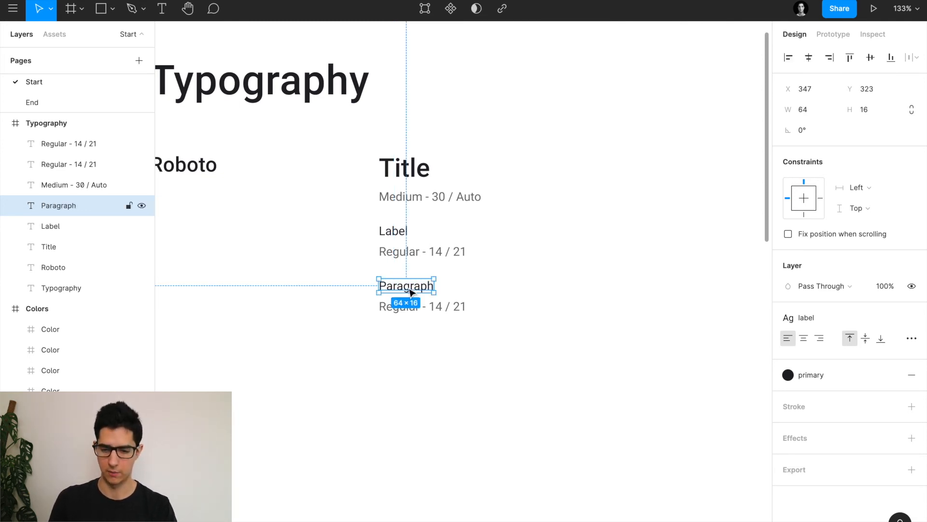
left_click(813, 315)
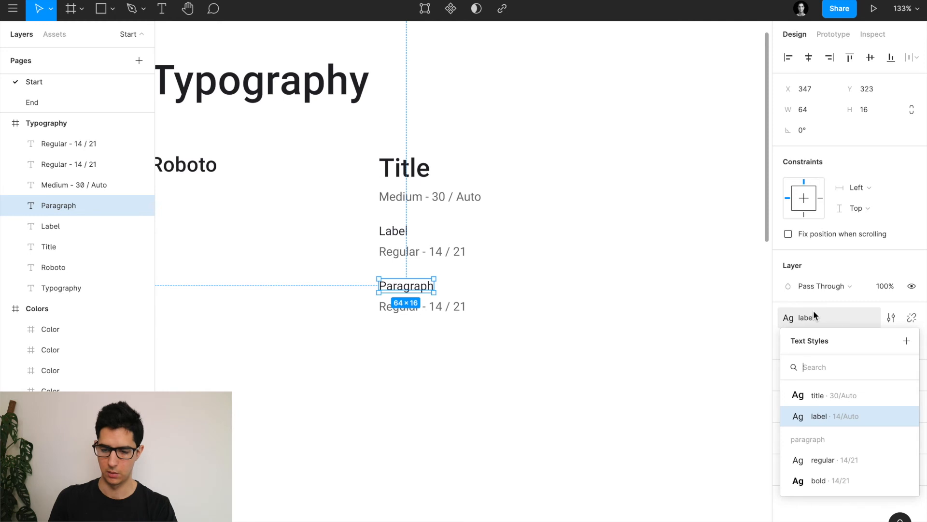
left_click(824, 459)
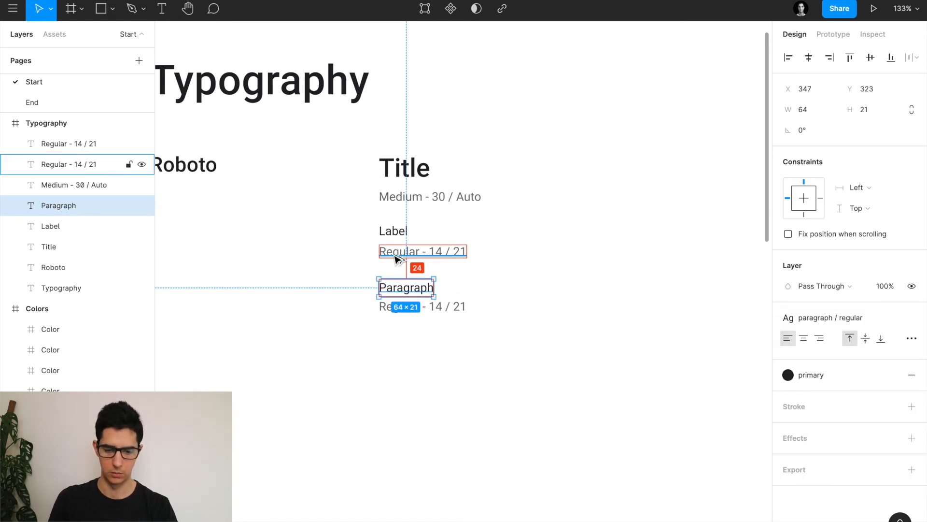
Move the "Regular - 14 / 21" caption under the "Paragraph" sample down 5 px to Y 352
double_click(418, 287)
scroll(420, 287, "up", 5)
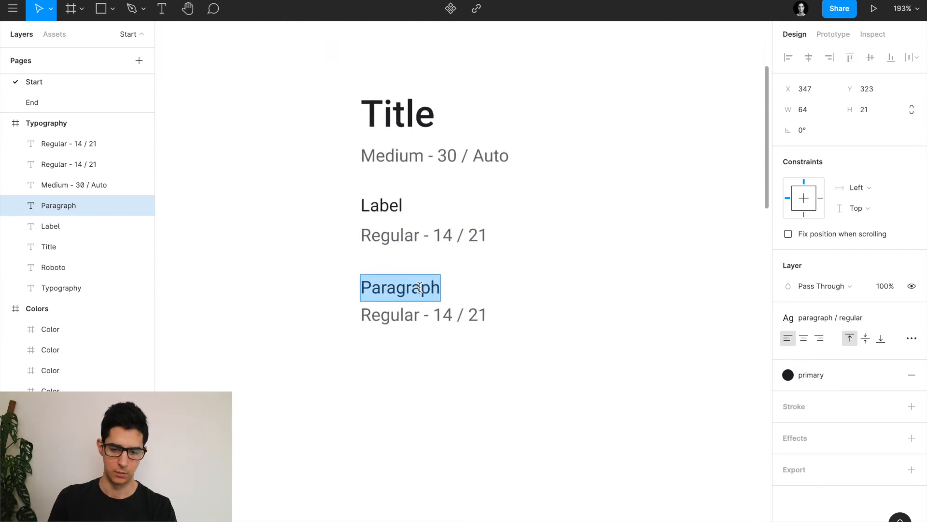
key("Escape")
left_click(399, 317)
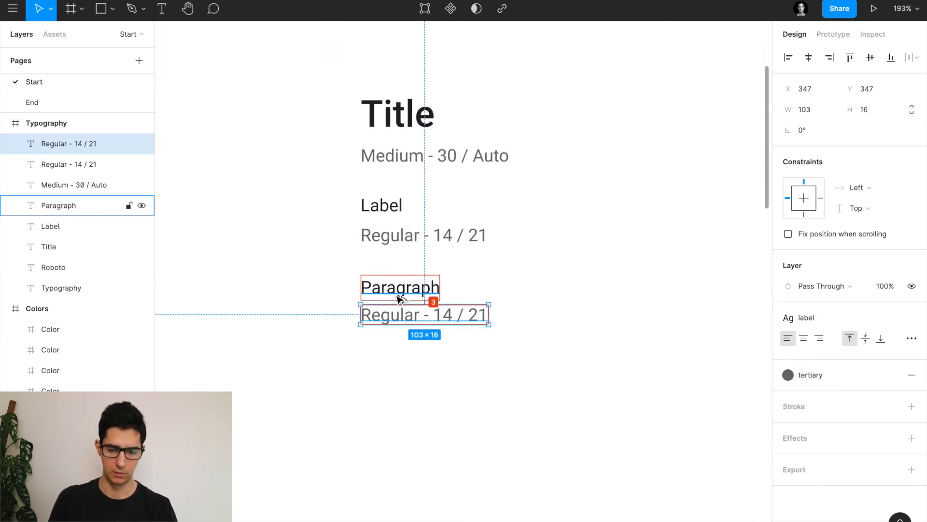
key("Down")
key("Down")
key("Down")
key("Down")
key("Down")
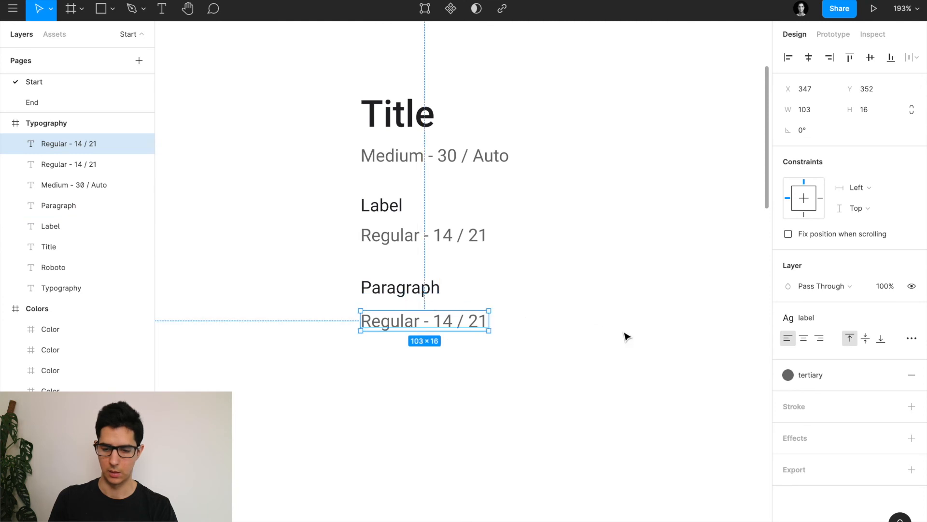
Check the label style's line height and change the caption under "Label" to "Regular - 14 / Auto"
double_click(400, 321)
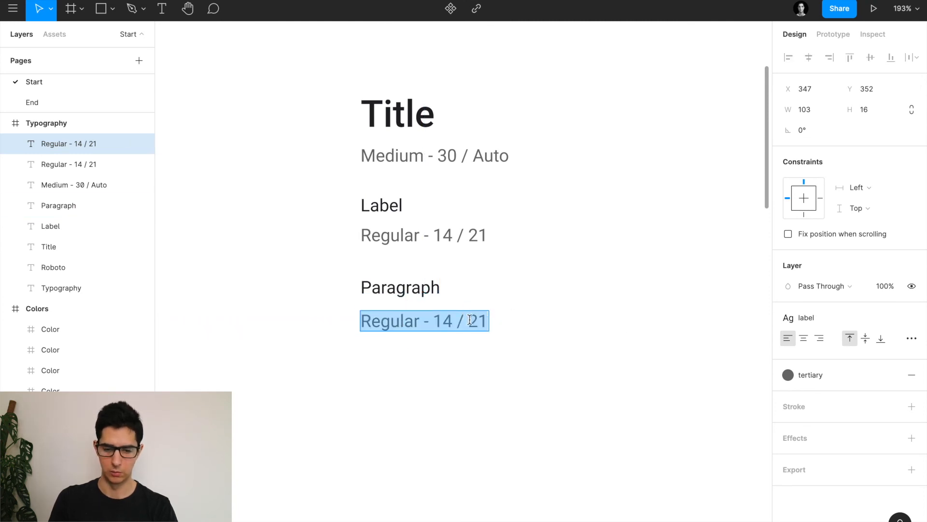
left_click(480, 235)
double_click(480, 235)
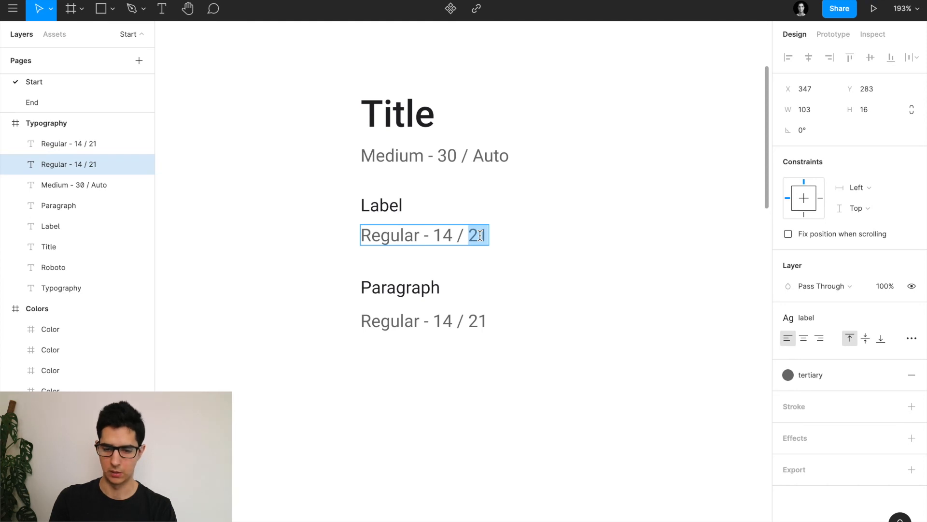
key("Escape")
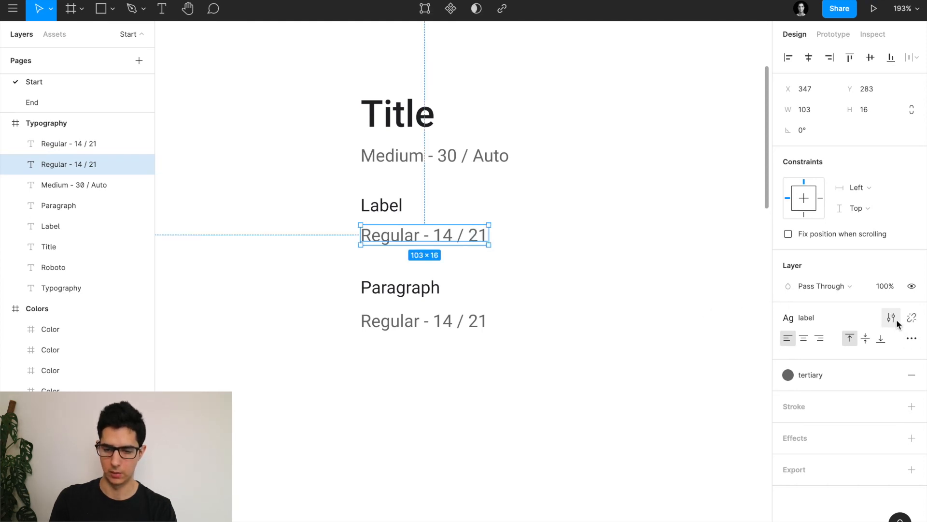
left_click(888, 317)
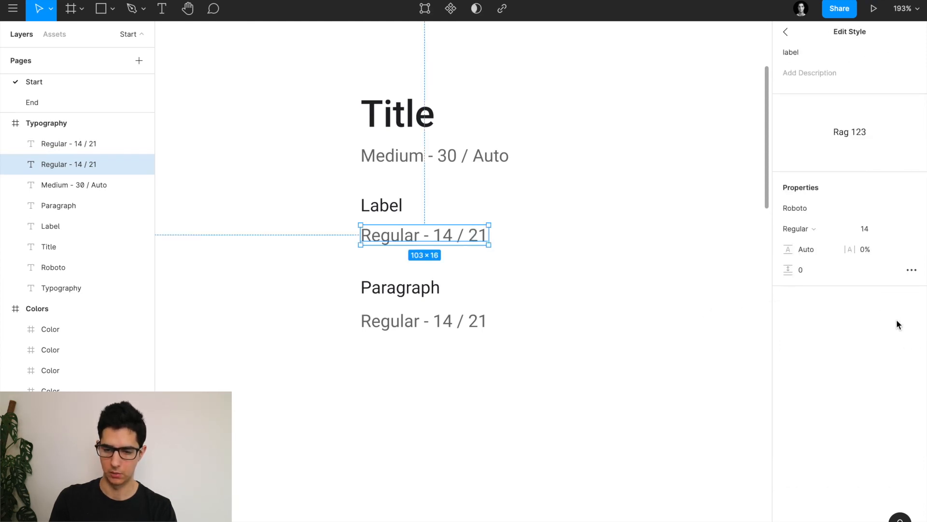
left_click(786, 33)
double_click(472, 236)
left_click(472, 235)
double_click(473, 235)
type("Auto")
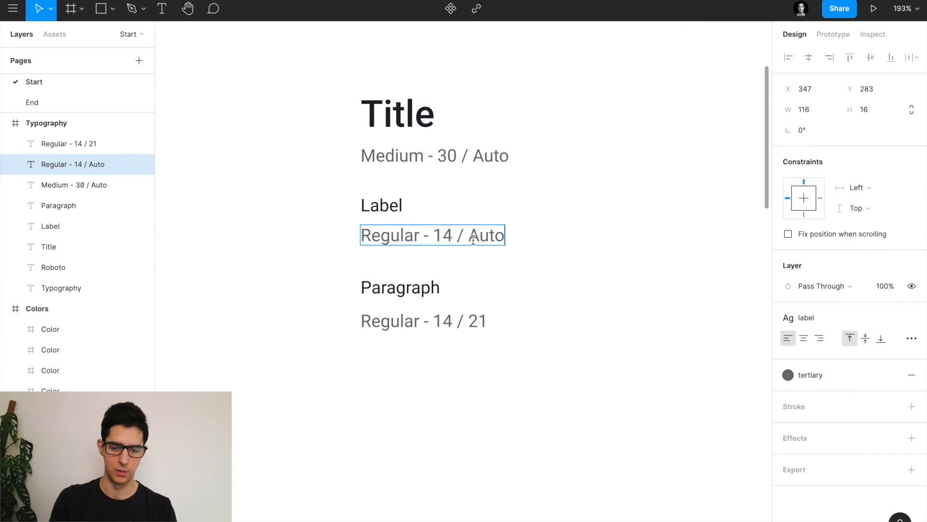
key("Escape")
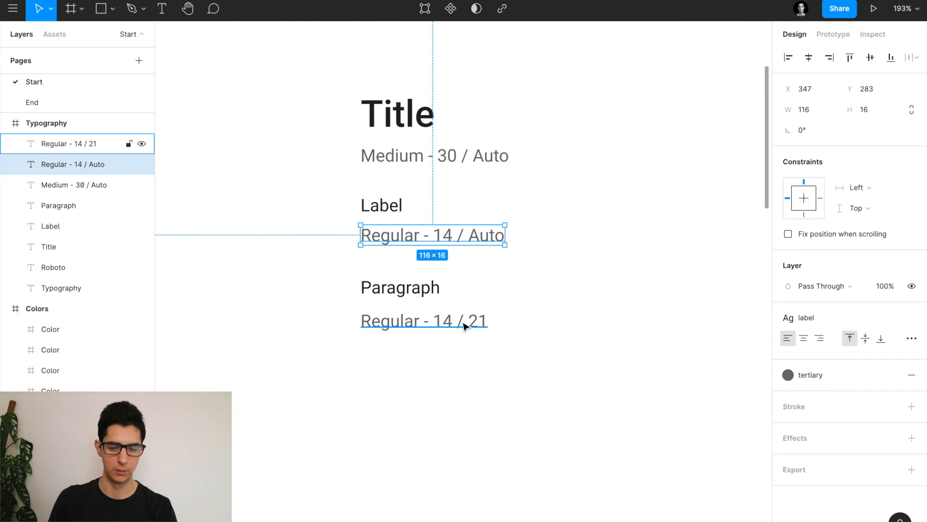
Extend the "Paragraph" sample's text to "Paragraph Regular"
left_click(409, 295)
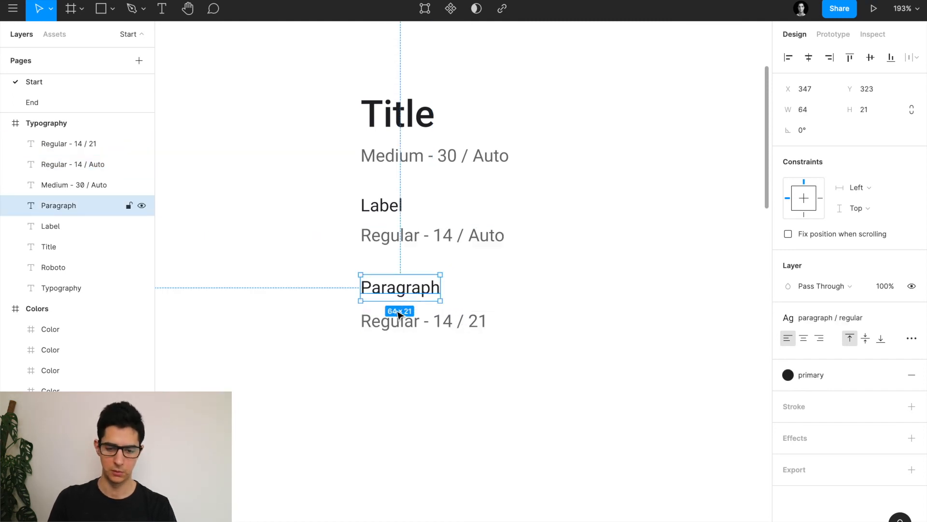
scroll(416, 364, "down", 3)
left_click(415, 364)
left_click(414, 333)
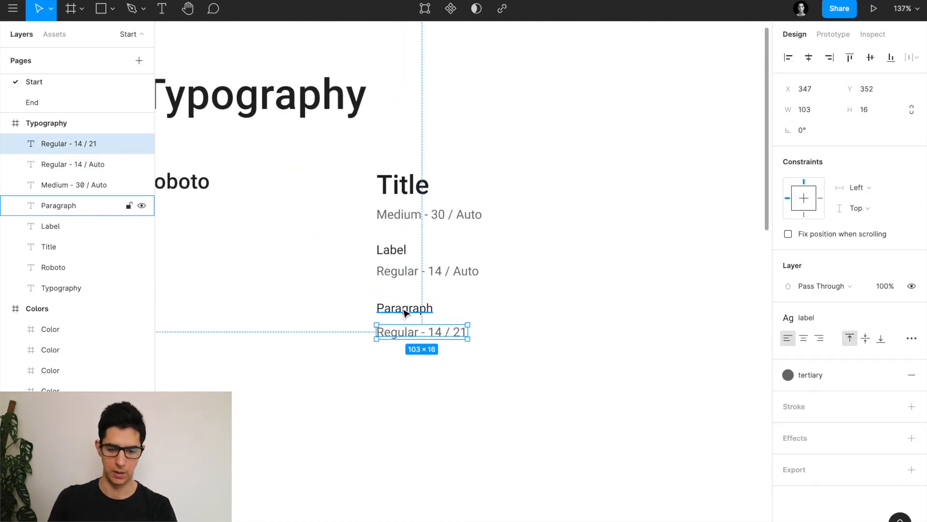
double_click(406, 309)
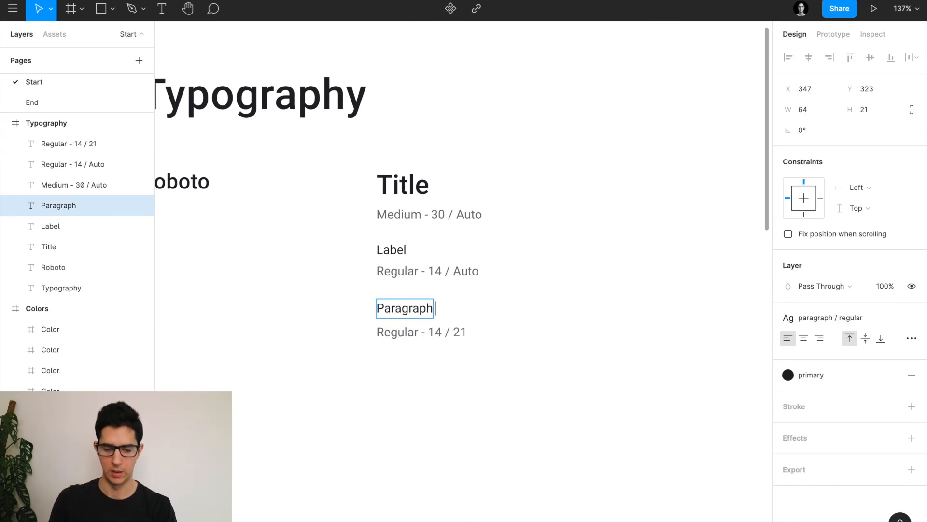
type("De")
key("BackSpace")
key("BackSpace")
key("BackSpace")
type("Regular")
key("Escape")
key("Escape")
Duplicate the "Paragraph Regular" sample and its caption to the right on the same row, at X 526
scroll(404, 307, "down", 1)
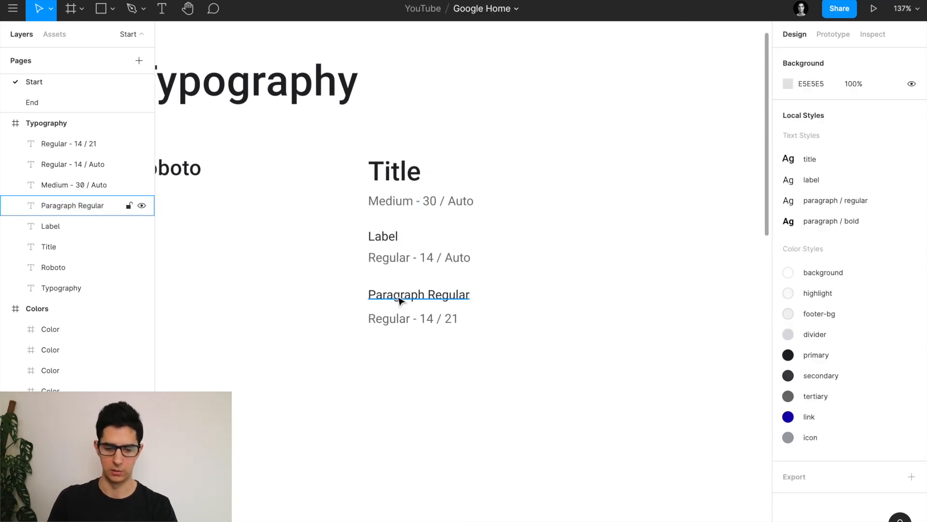
left_click(400, 298)
left_click(401, 317, "shift")
left_click_drag(407, 299, 549, 293)
key("Left")
key("Left")
Change the copied sample's text to "Paragraph Bold" and its caption to "Bold - 14 / 21"
double_click(555, 296)
double_click(607, 294)
type("Bold")
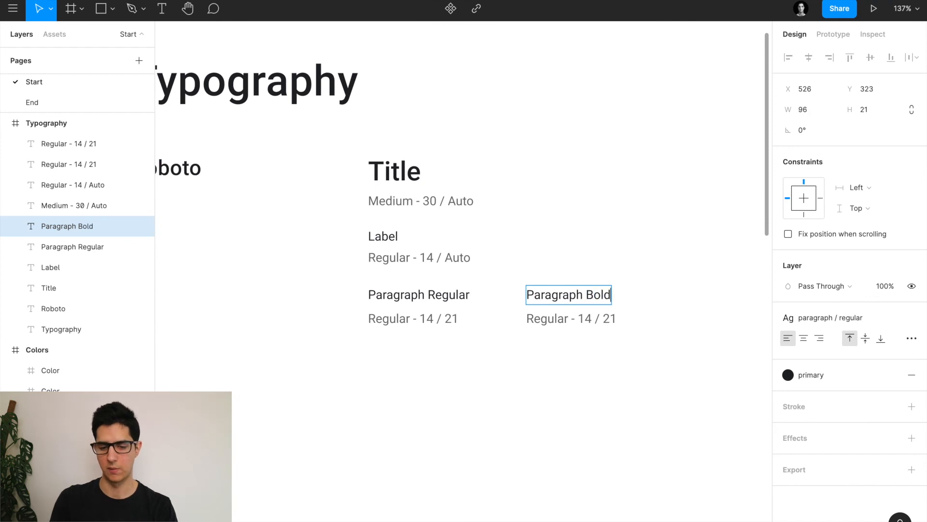
double_click(554, 318)
type("Bold")
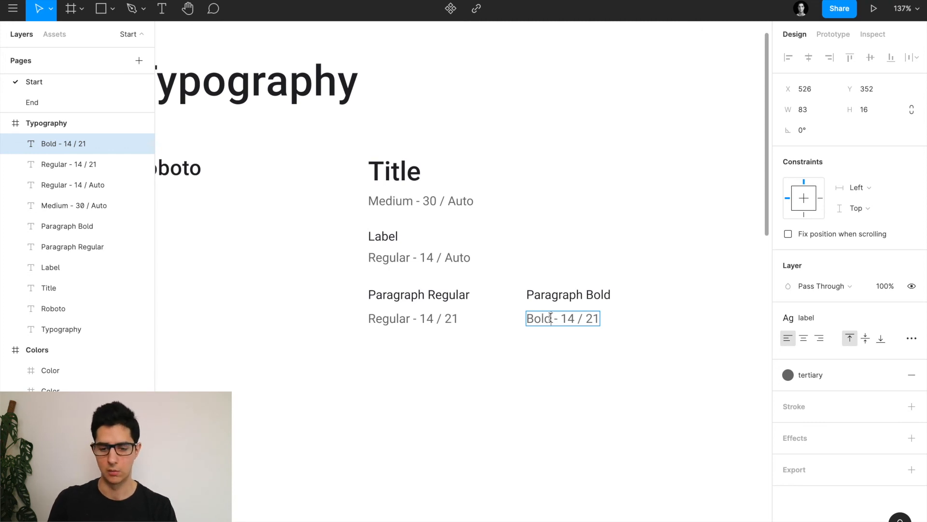
key("Escape")
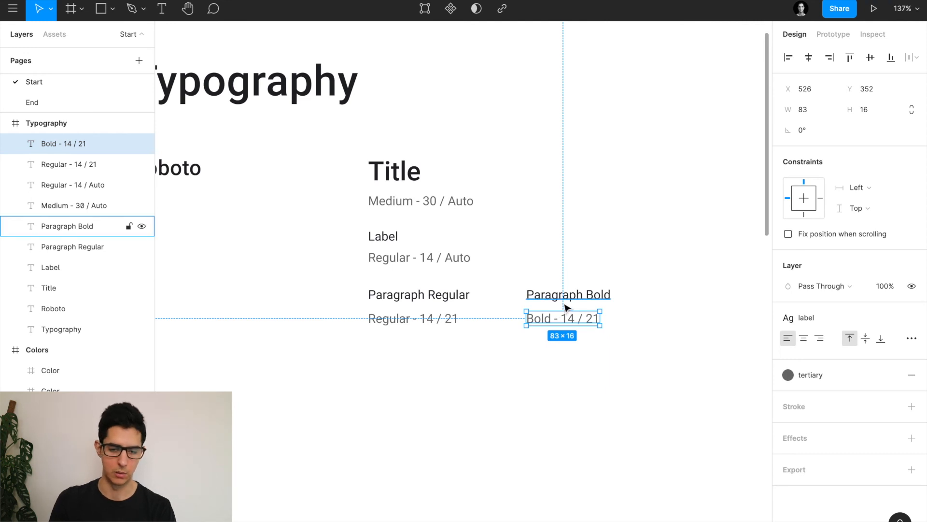
Try shortening the two paragraph samples' texts to "Paragraph" and "Paragraph+"
left_click(566, 304)
double_click(450, 295)
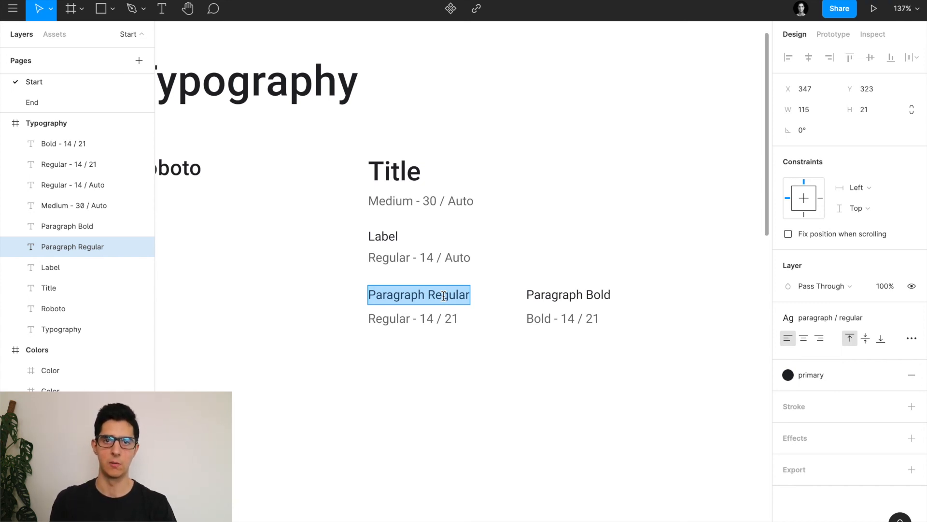
double_click(445, 295)
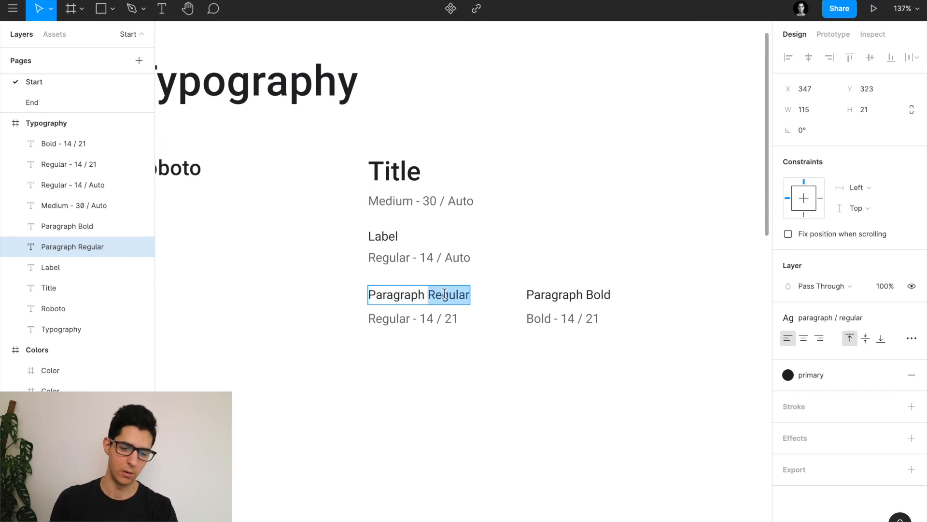
key("BackSpace")
key("BackSpace")
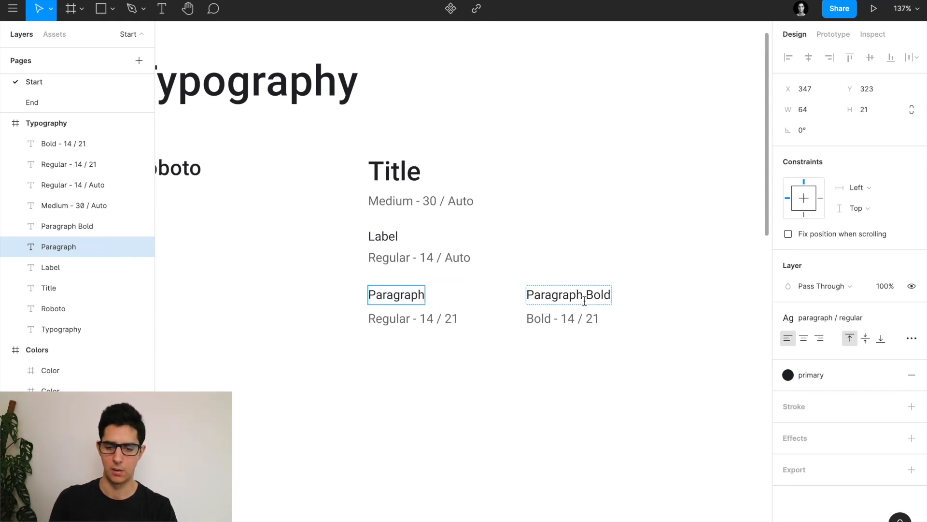
double_click(603, 295)
key("BackSpace")
key("BackSpace")
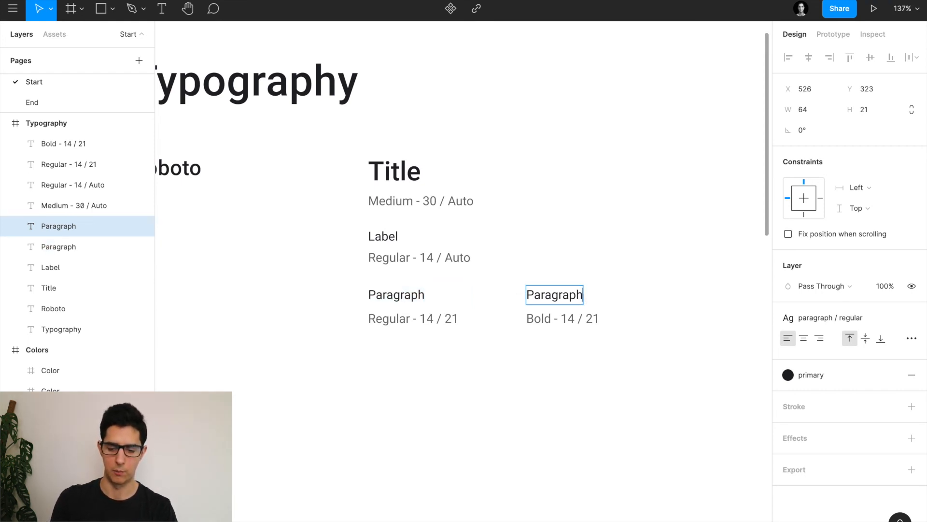
type("+")
key("Escape")
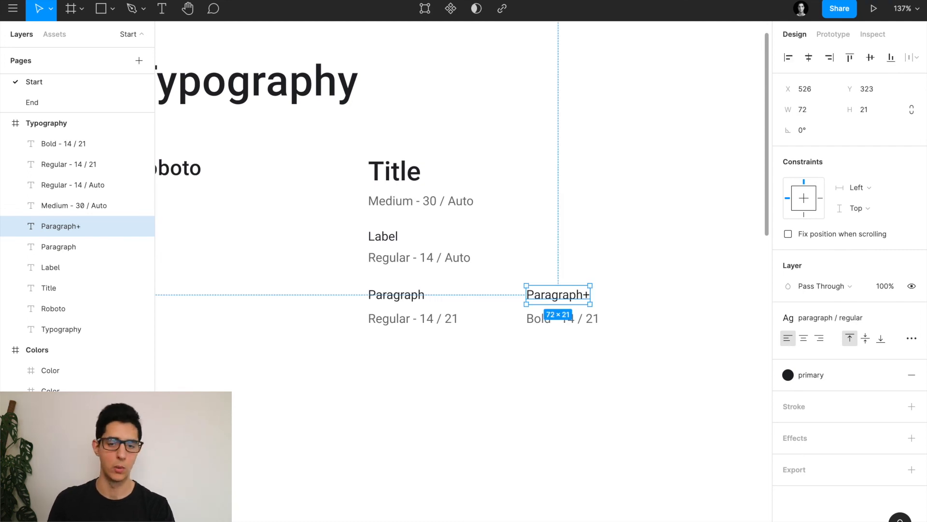
Undo the shortened texts of both paragraph samples
key("ctrl+z")
key("ctrl+z")
key("ctrl+z")
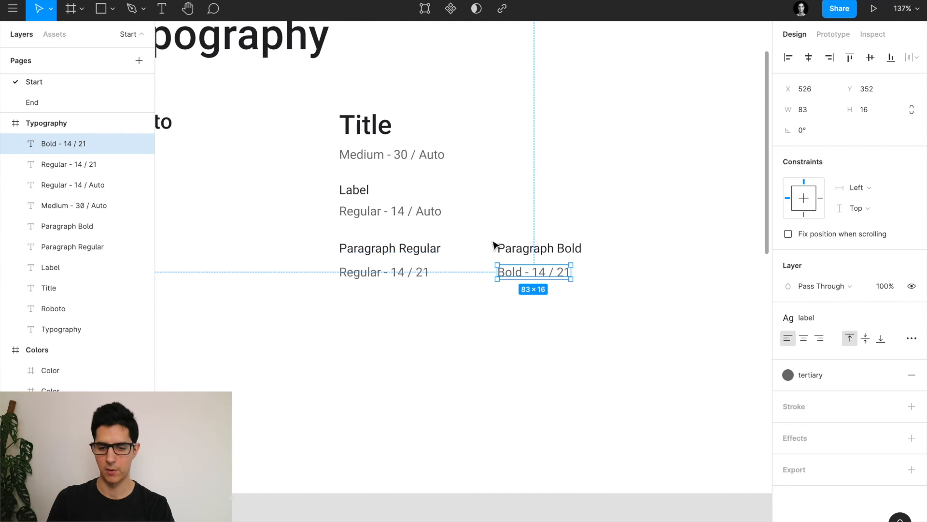
Apply the paragraph / bold text style to the "Paragraph Bold" sample and deselect it
left_click(546, 252)
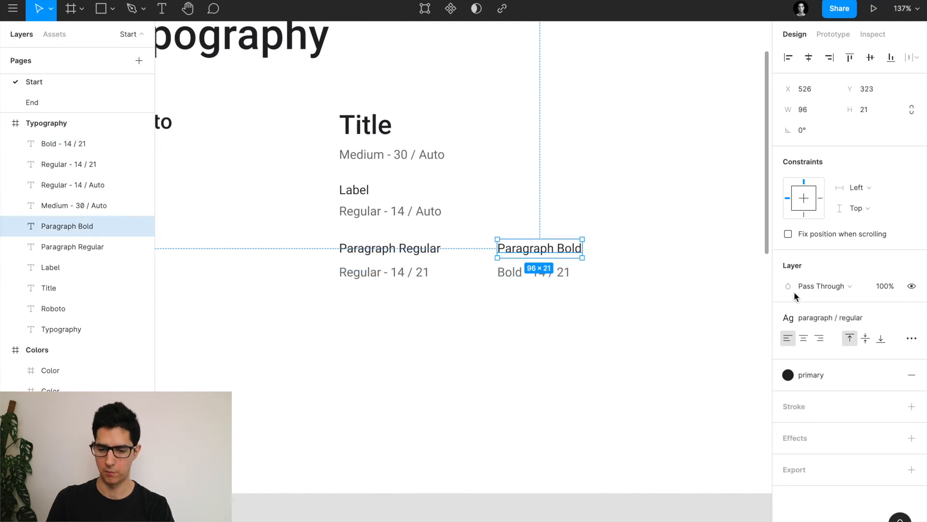
left_click(831, 314)
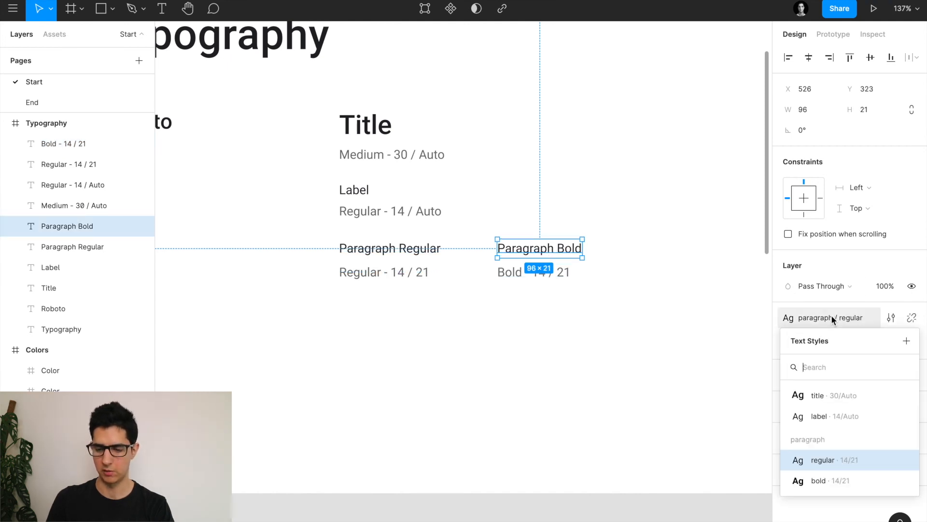
left_click(829, 480)
left_click(543, 336)
Examine another design system's Typography frame, comparing its Inter weights and its title, label and paragraph samples with their captions
scroll(543, 338, "down", 5)
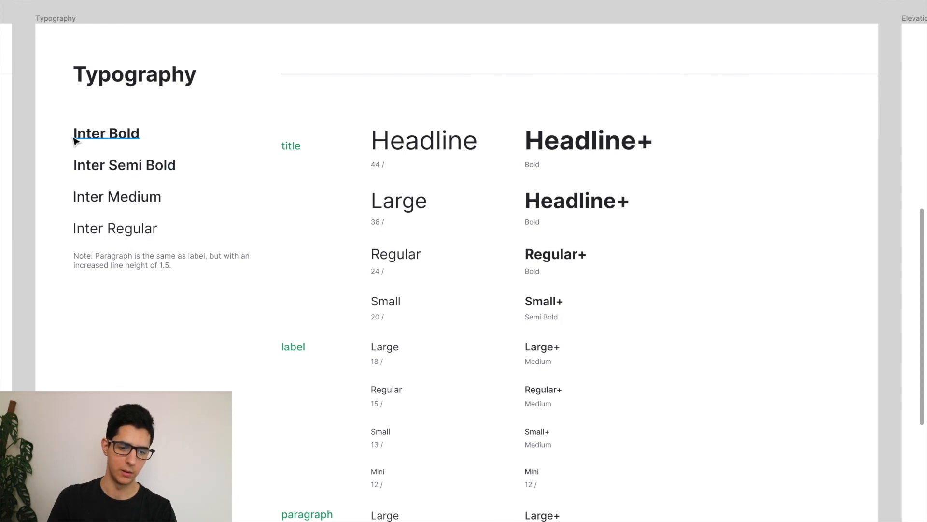
scroll(70, 140, "up", 2)
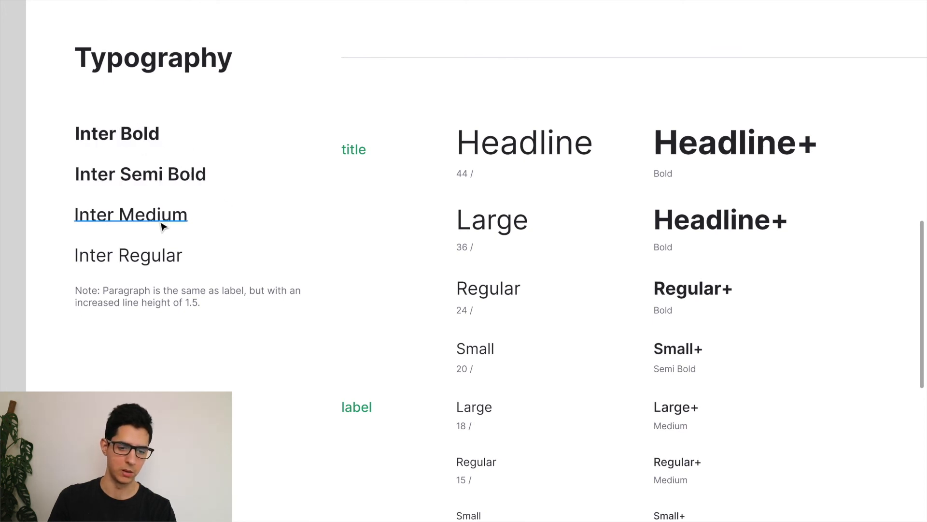
scroll(287, 245, "down", 2)
scroll(287, 246, "down", 4)
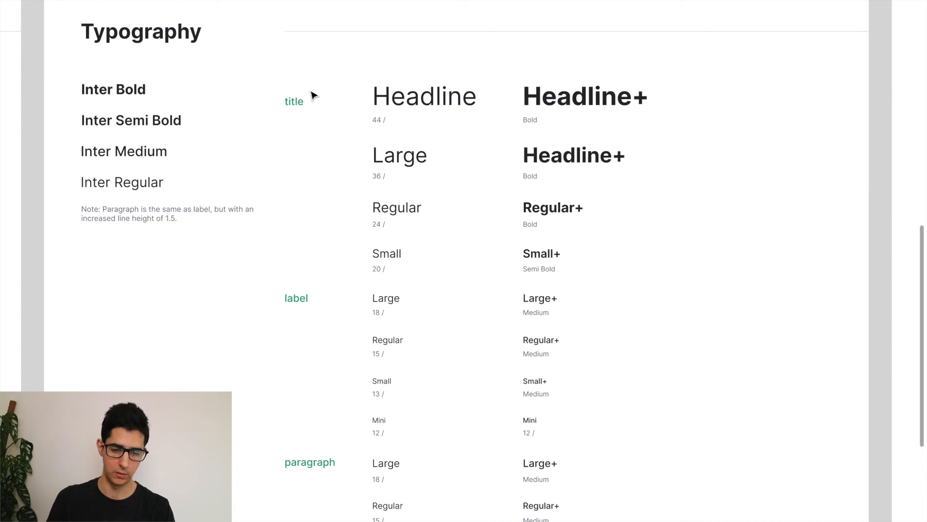
scroll(319, 292, "down", 2)
scroll(319, 292, "down", 2)
scroll(319, 292, "up", 2)
scroll(498, 37, "up", 3)
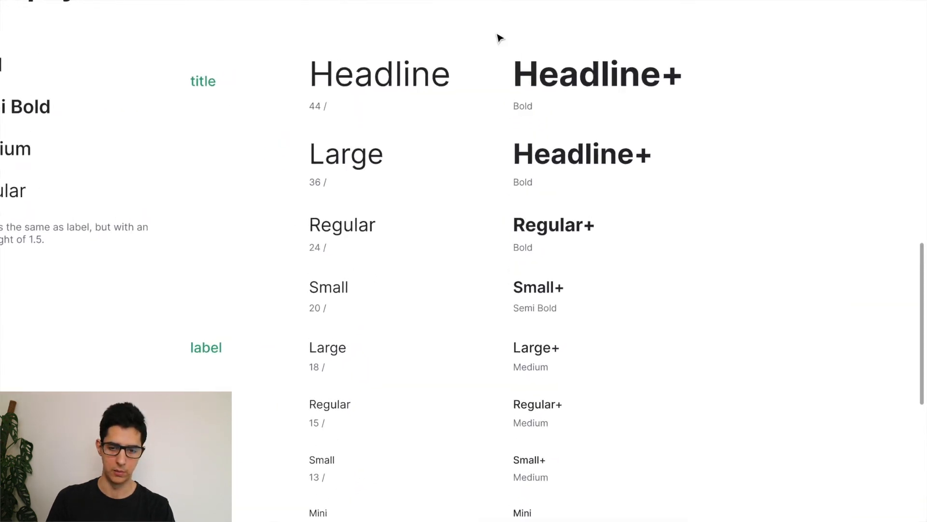
scroll(497, 37, "down", 1)
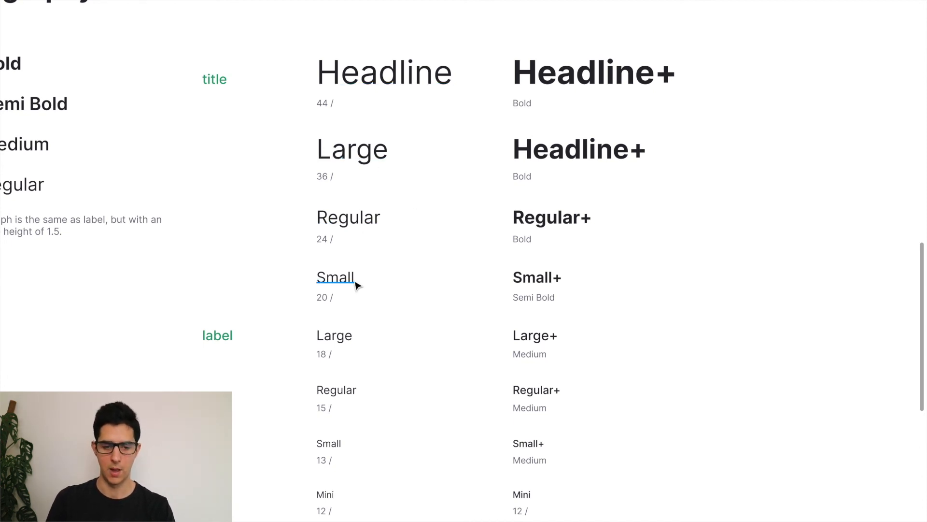
Select the size caption under the Headline sample and inspect its spacing to the neighbouring title samples
left_click(323, 103)
key("alt")
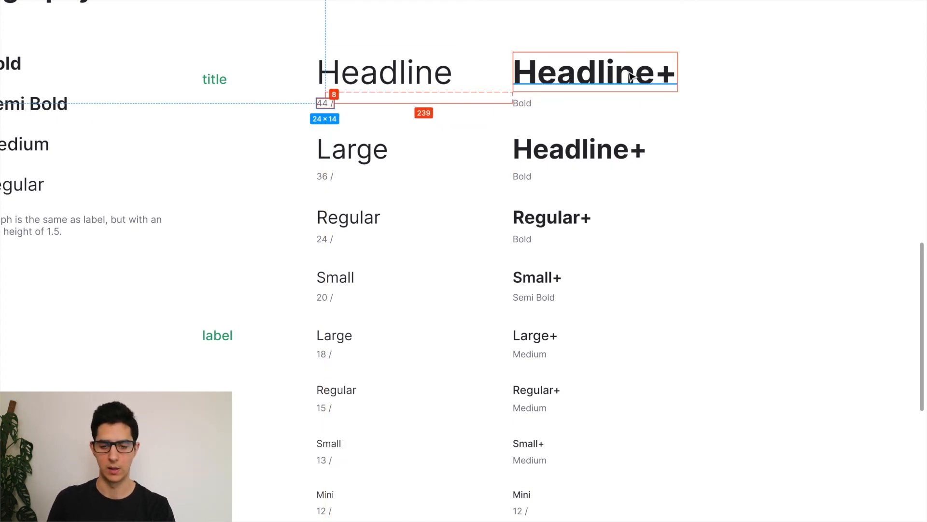
scroll(486, 139, "down", 2)
scroll(486, 138, "left", 2)
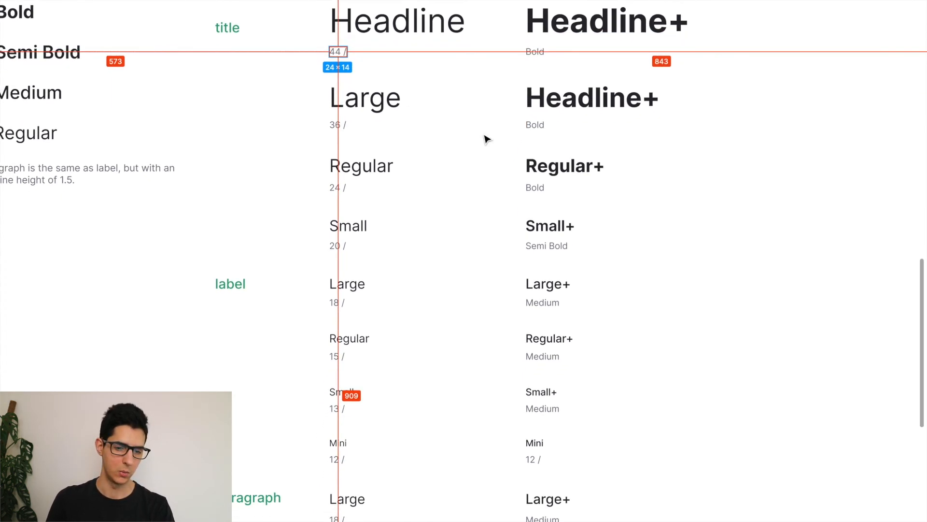
scroll(486, 138, "down", 2)
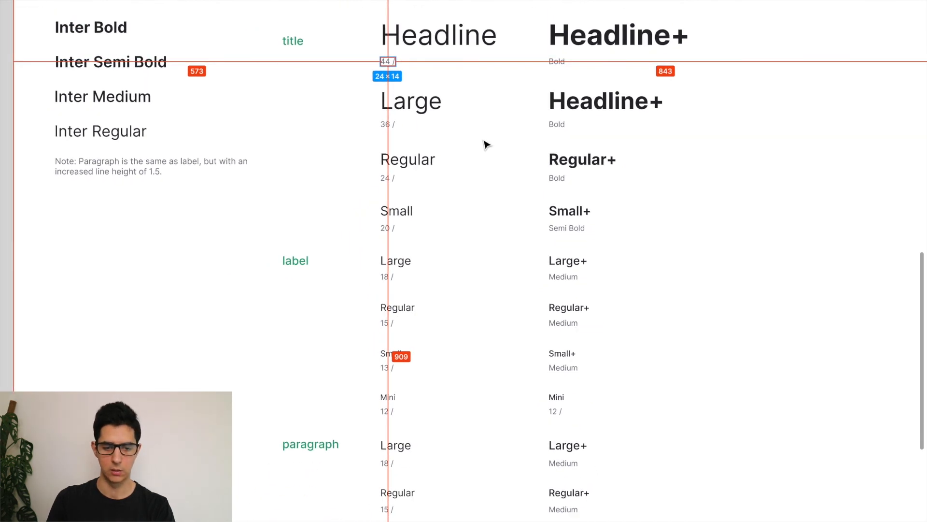
scroll(420, 99, "up", 3)
scroll(372, 126, "down", 2)
scroll(371, 126, "down", 1)
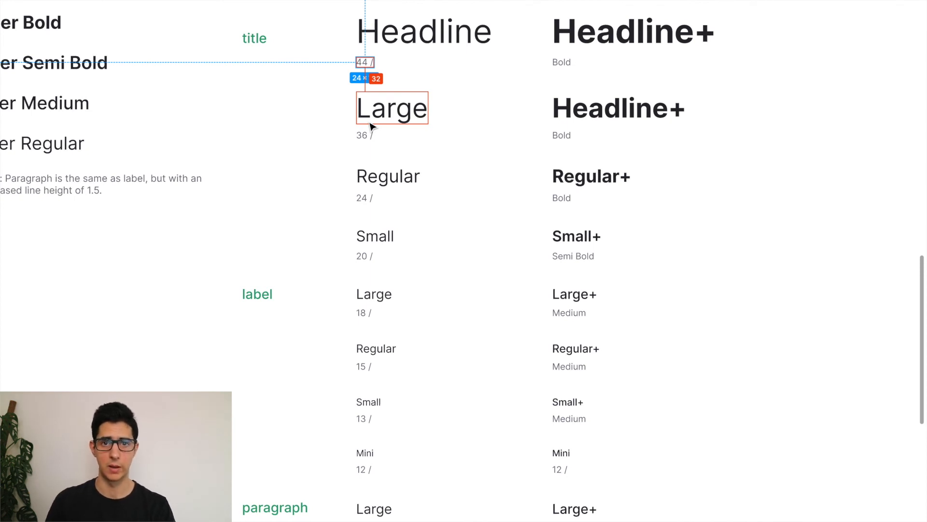
scroll(370, 127, "down", 1)
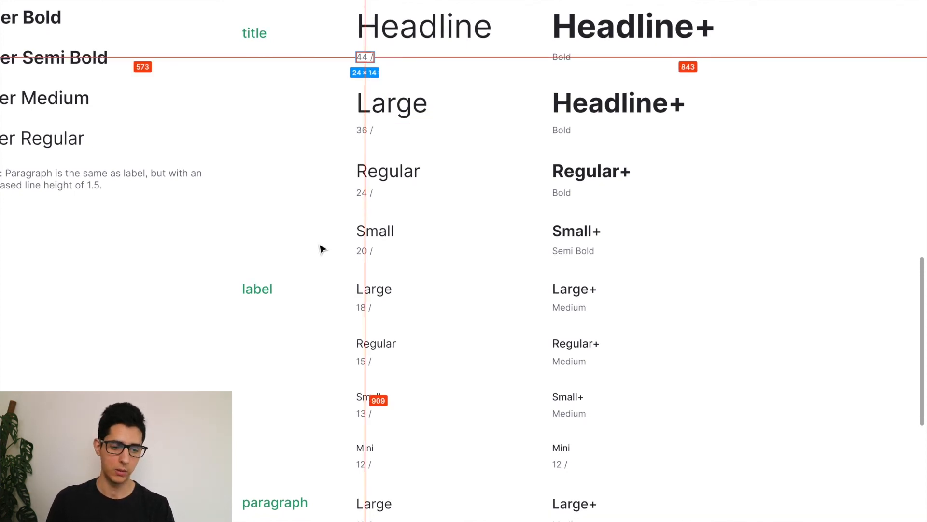
Look over the label and paragraph groups and read the note under Inter Regular about the paragraph line height
scroll(323, 249, "left", 1)
scroll(323, 249, "down", 3)
scroll(323, 434, "down", 2)
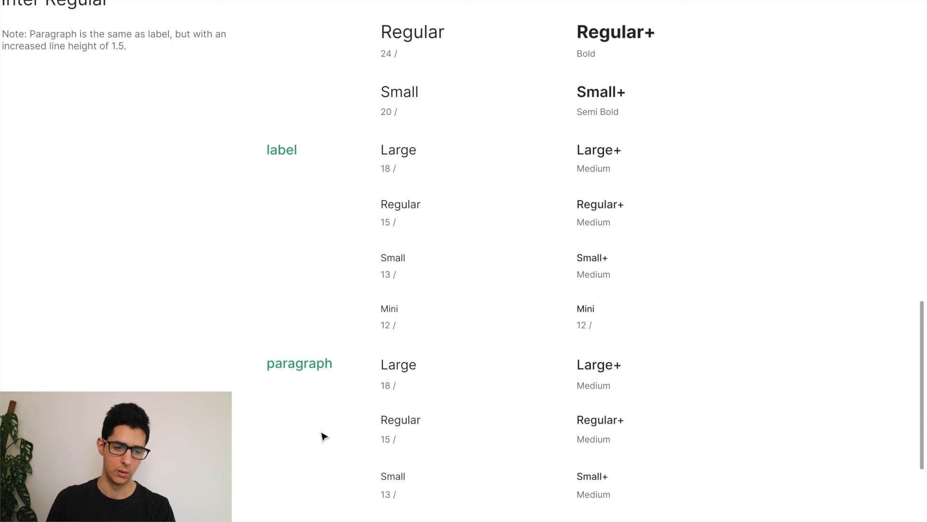
scroll(323, 436, "up", 3)
scroll(323, 436, "left", 2)
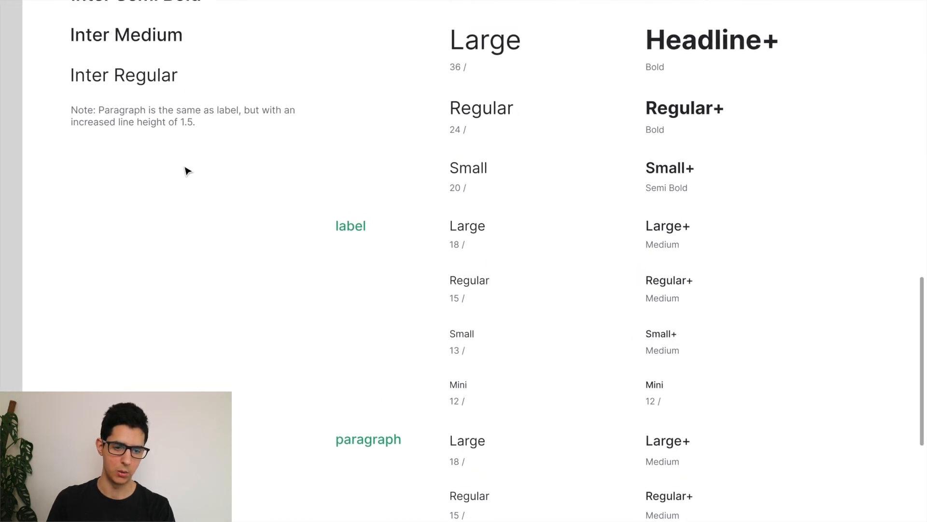
scroll(111, 116, "up", 3, "ctrl")
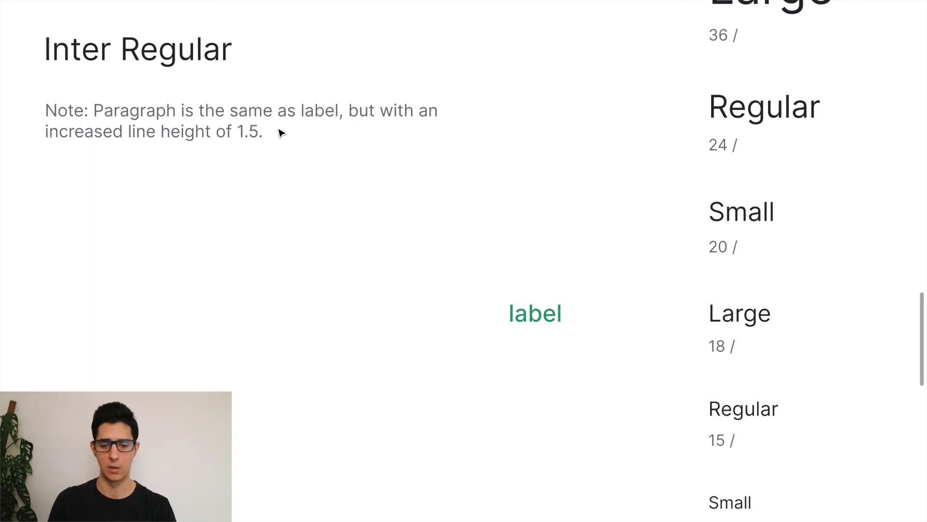
Compare the paragraph samples from Large to Mini with the label samples and the line-height note
scroll(281, 133, "down", 3, "ctrl")
scroll(280, 131, "down", 3)
scroll(280, 131, "right", 1)
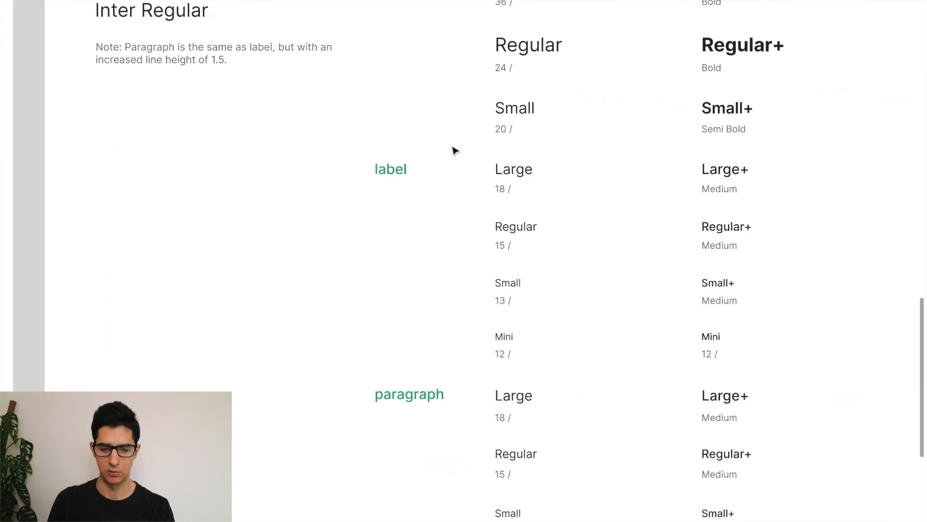
scroll(384, 350, "down", 3)
scroll(385, 349, "right", 2)
scroll(371, 270, "up", 1)
scroll(370, 270, "right", 1)
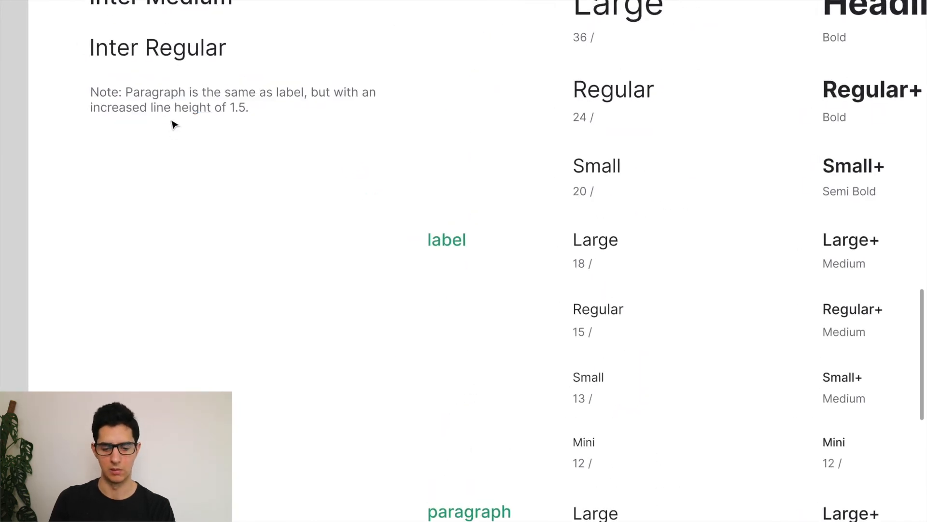
scroll(172, 122, "down", 3)
scroll(172, 121, "right", 2)
scroll(243, 182, "up", 5)
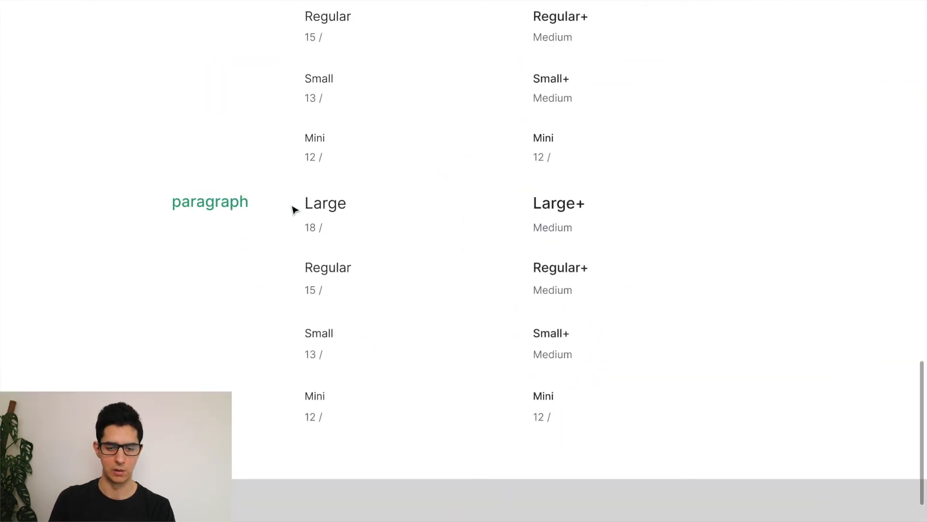
scroll(314, 205, "up", 1)
scroll(314, 204, "left", 1)
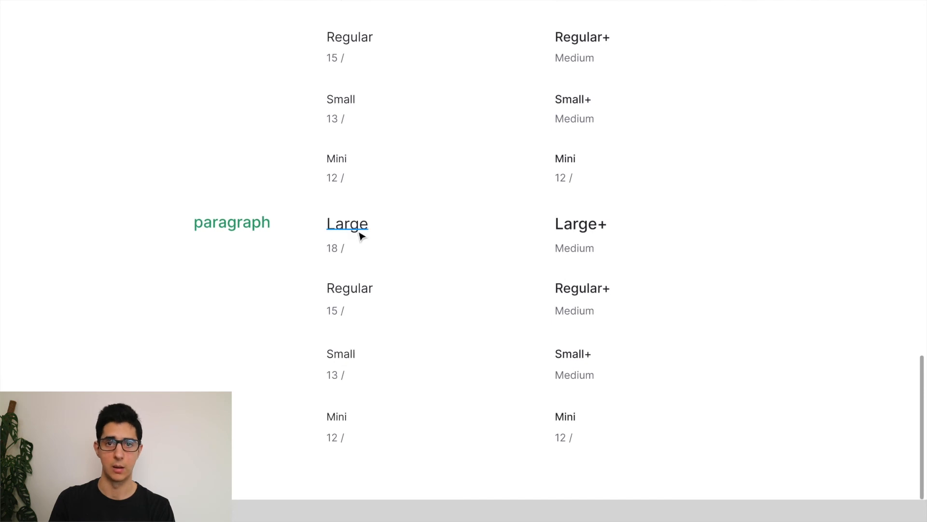